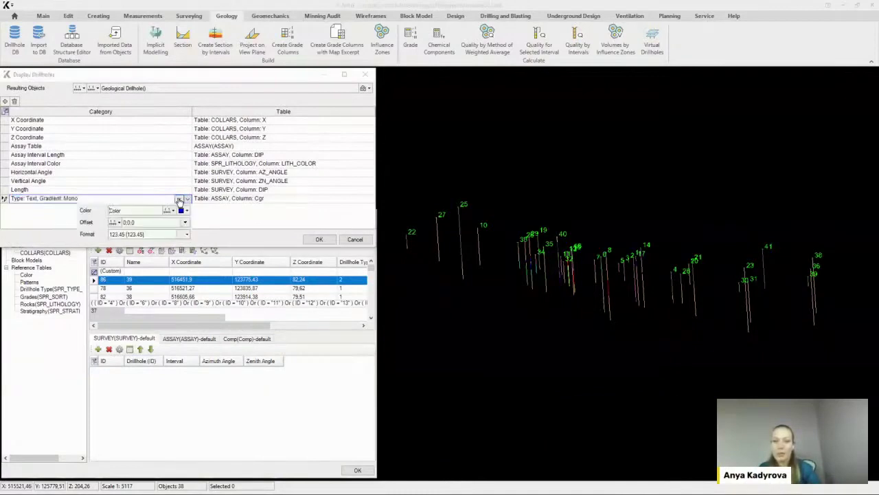
Apply a gradient color to the Cgr text labels, redraw the drillholes and inspect the colored values
click(117, 210)
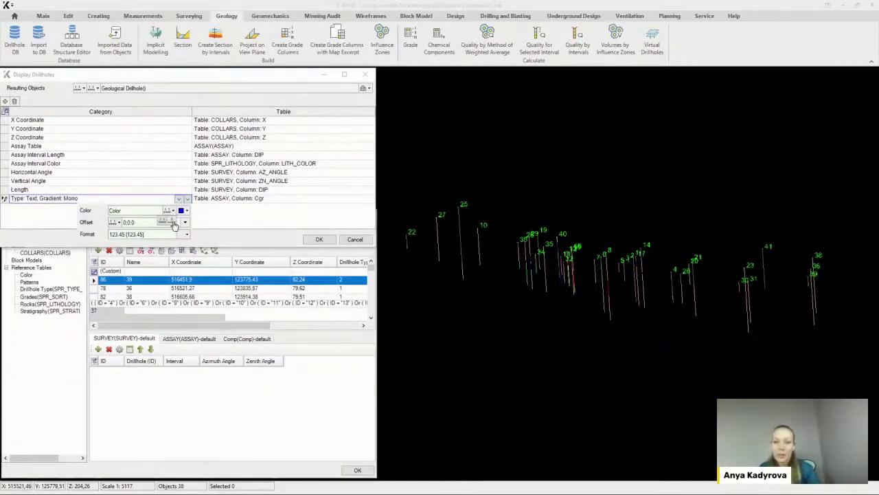
click(117, 221)
click(186, 210)
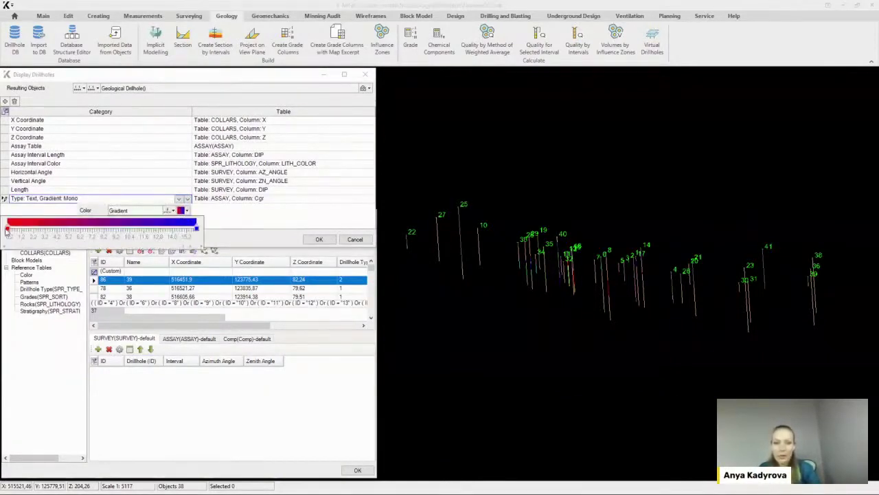
click(5, 229)
click(319, 239)
scroll(471, 251, up, 5)
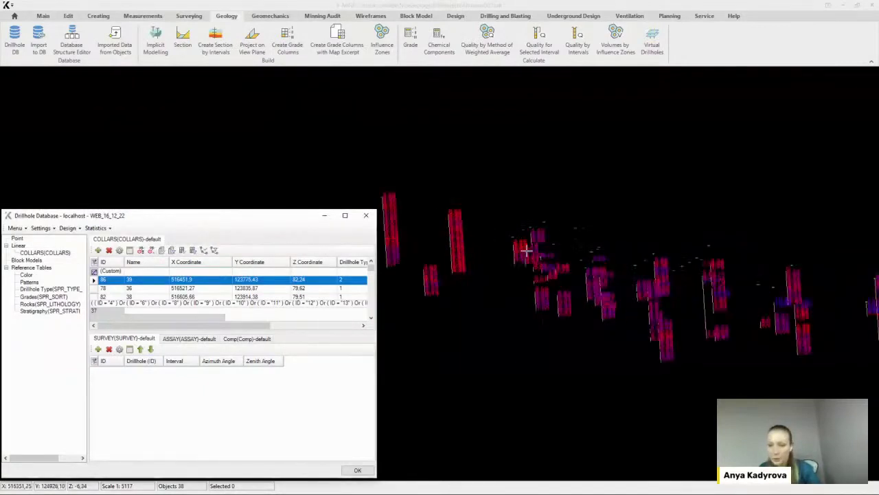
scroll(759, 380, up, 4)
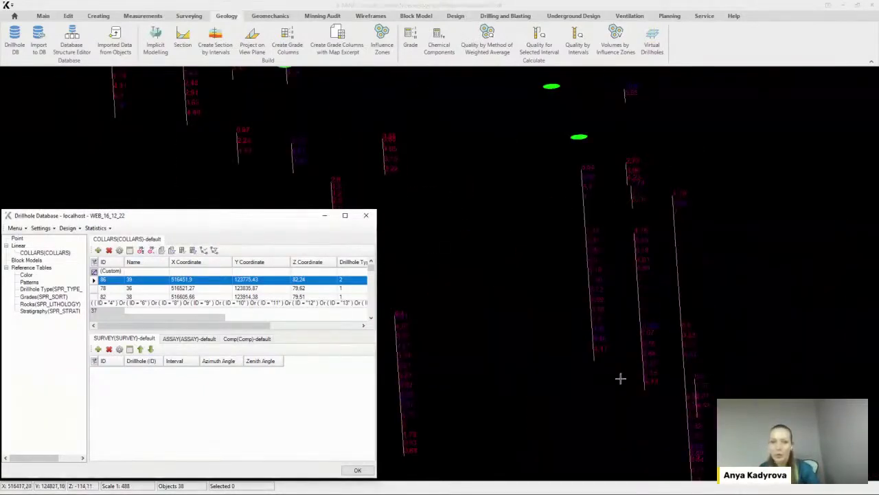
scroll(621, 377, down, 5)
scroll(711, 326, down, 2)
Change the Cgr display type to Graph in the drillhole display settings and redraw the drillholes
double_click(728, 324)
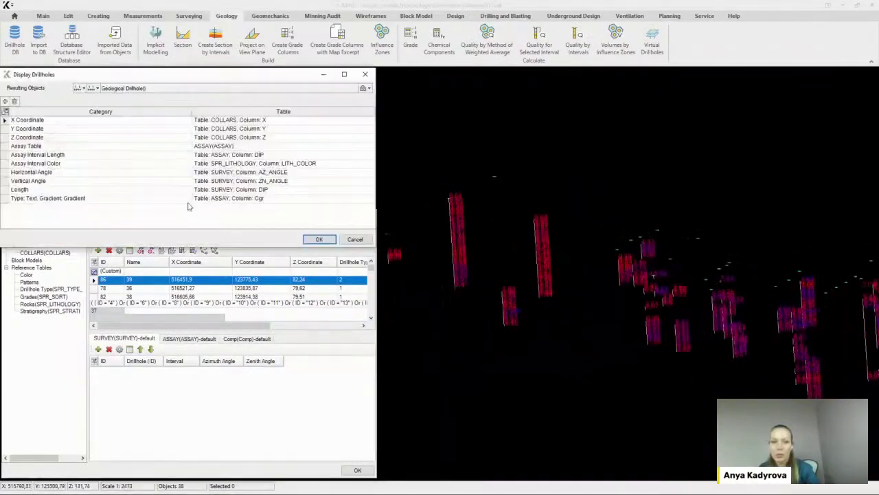
click(185, 199)
click(184, 219)
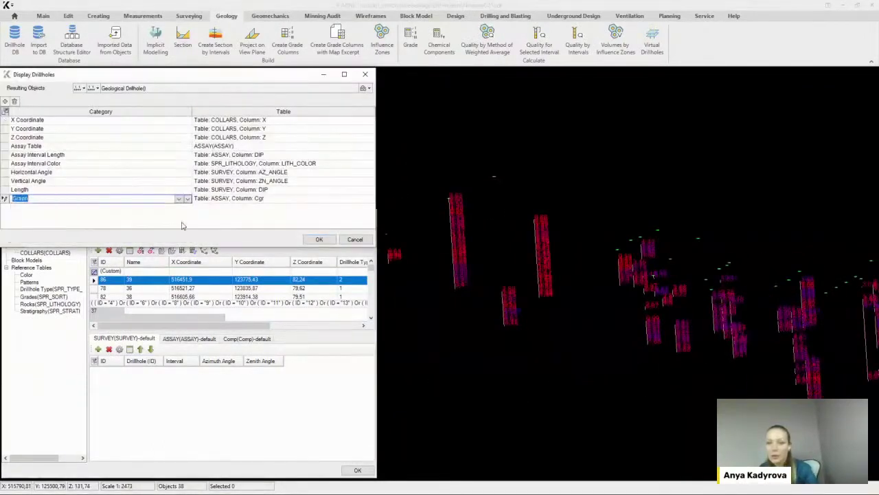
click(318, 239)
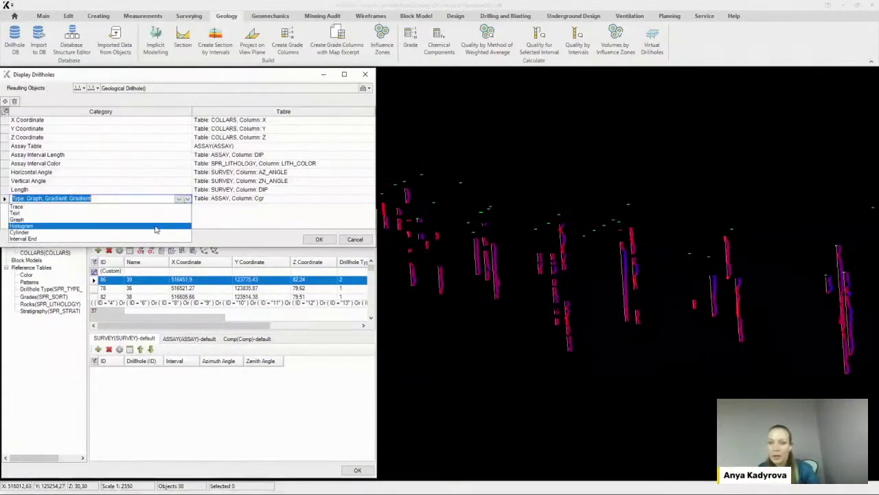
Display Cgr as a gradient-colored Histogram with its interval read from the data as 0 to 16.06, and redraw the drillholes
click(103, 221)
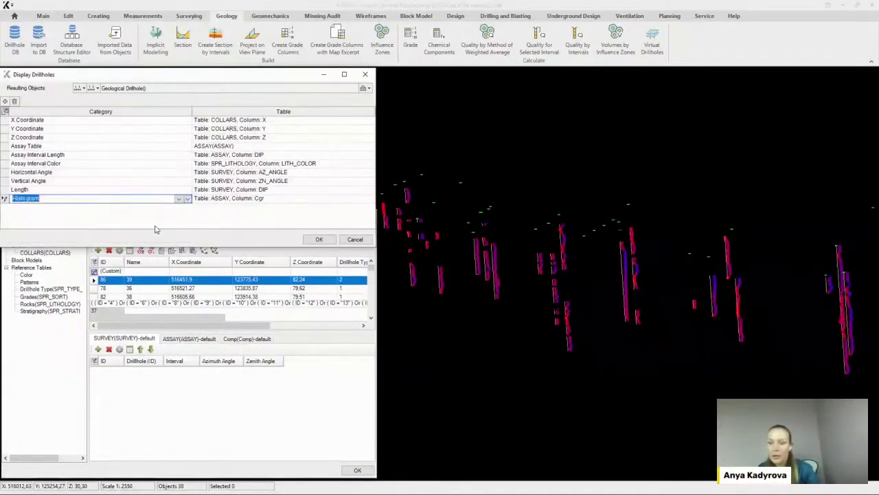
click(178, 199)
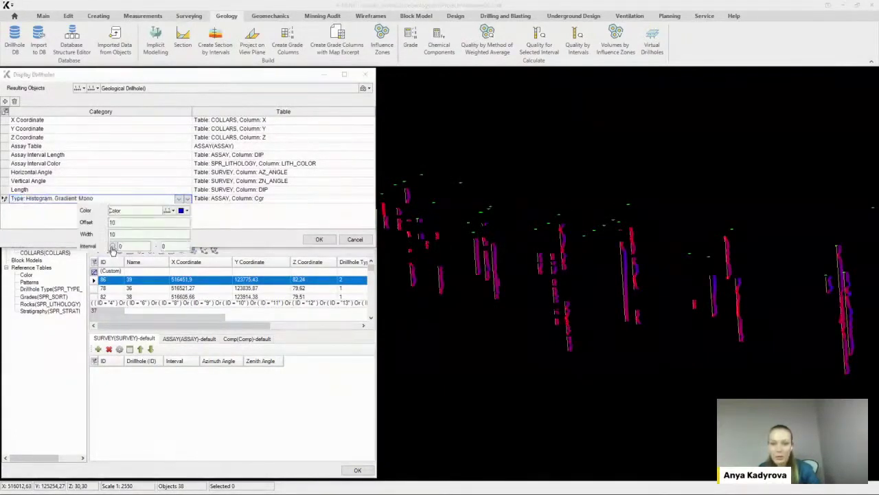
click(112, 246)
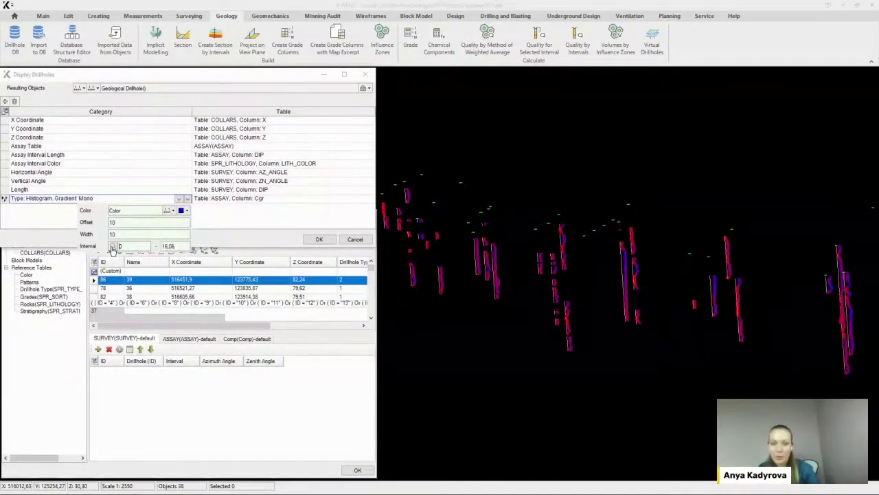
click(186, 210)
click(170, 223)
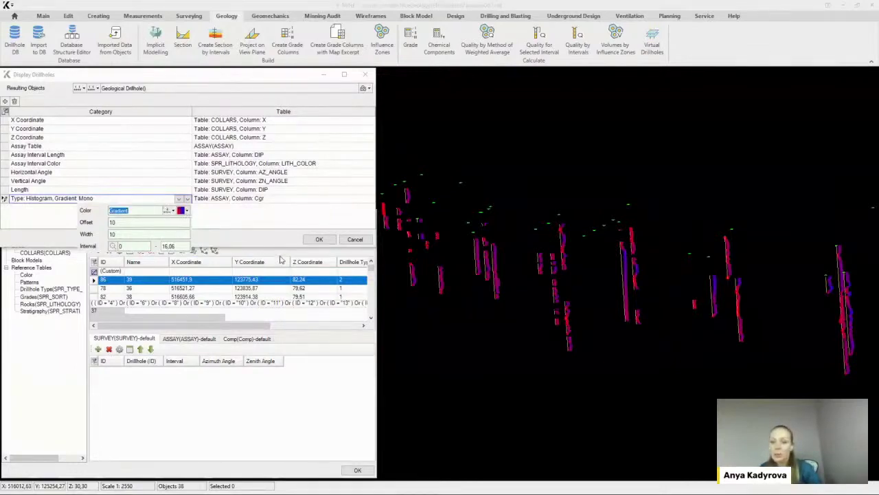
click(291, 221)
click(320, 239)
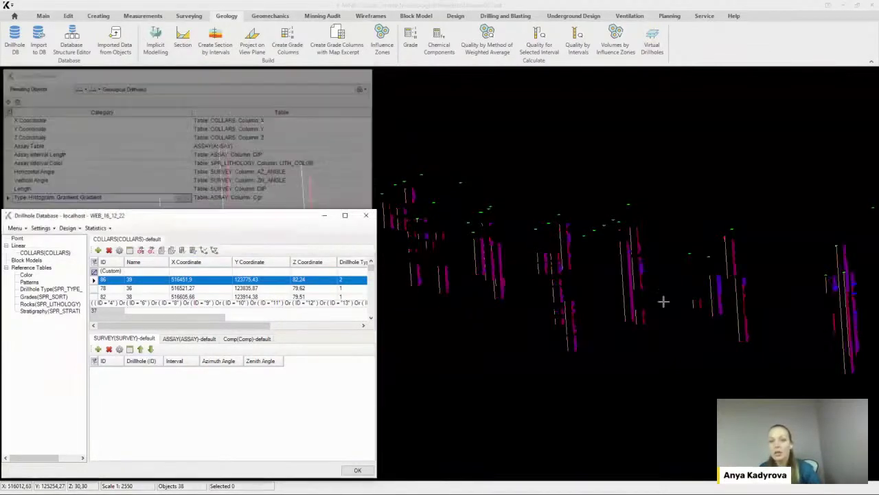
scroll(545, 270, up, 3)
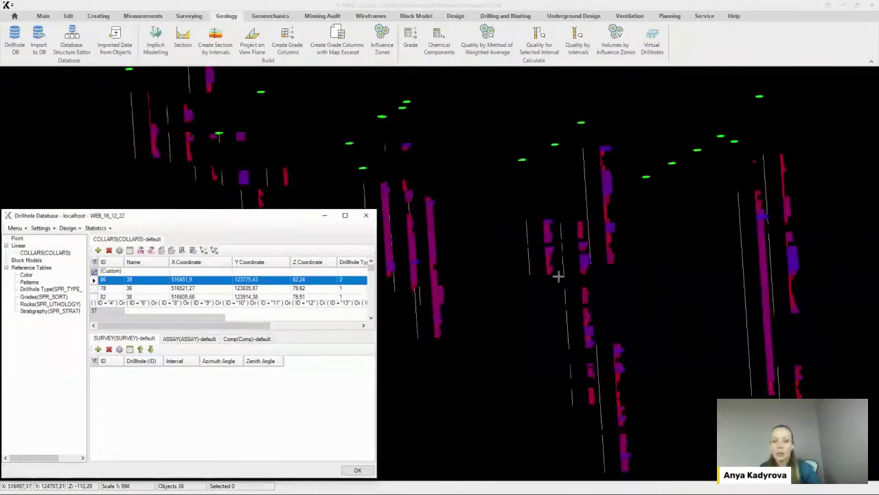
Set the Cgr histogram's offset to 1 and its width to 50
double_click(610, 290)
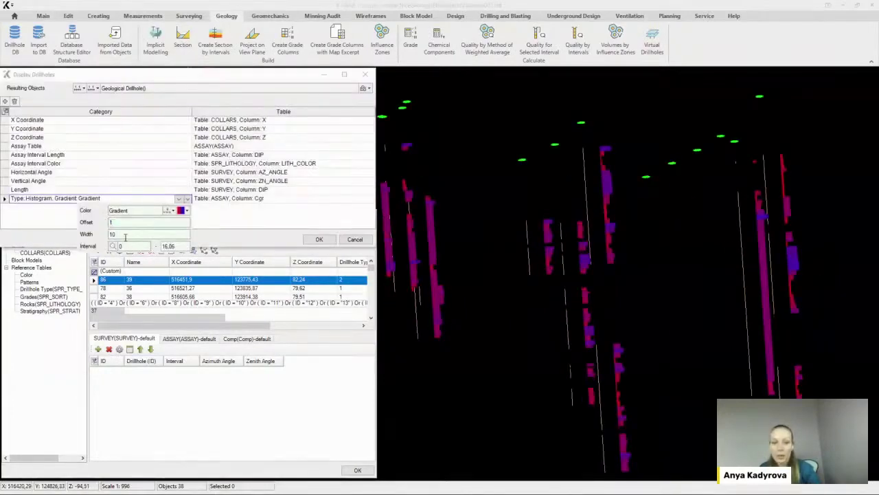
key(Tab)
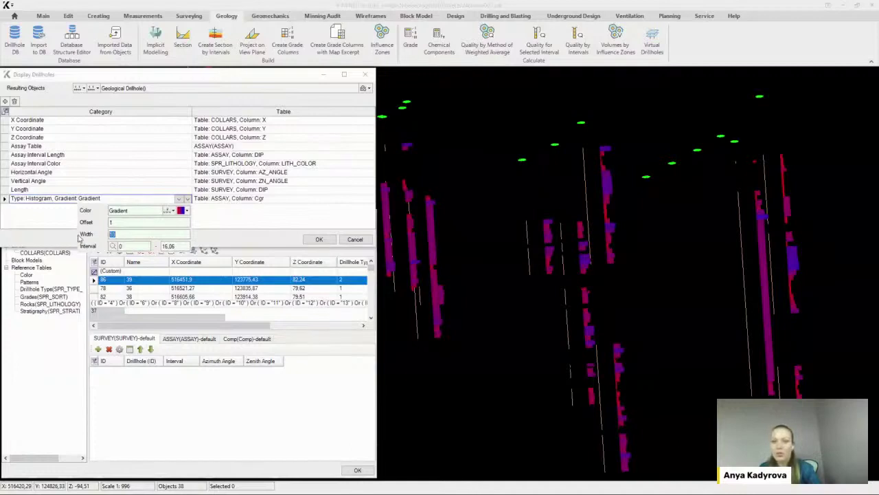
text(50)
Change the starting color of the histogram's gradient from red to a light yellow shade
click(186, 210)
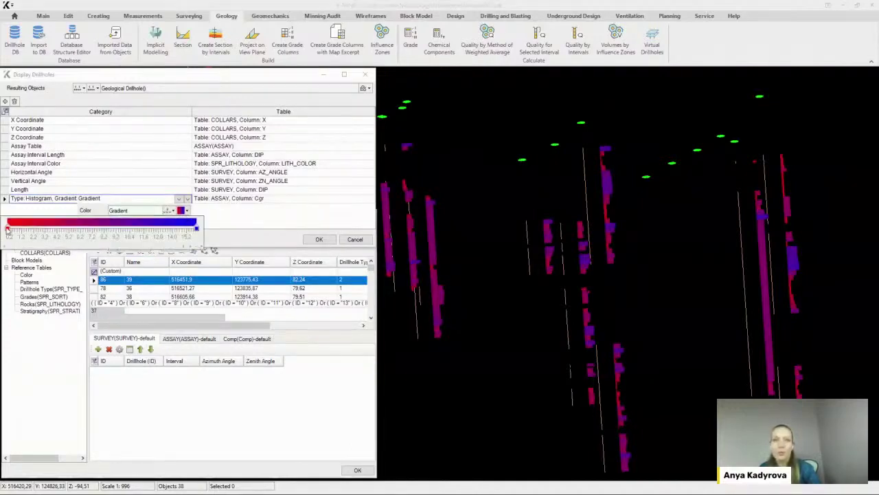
click(8, 229)
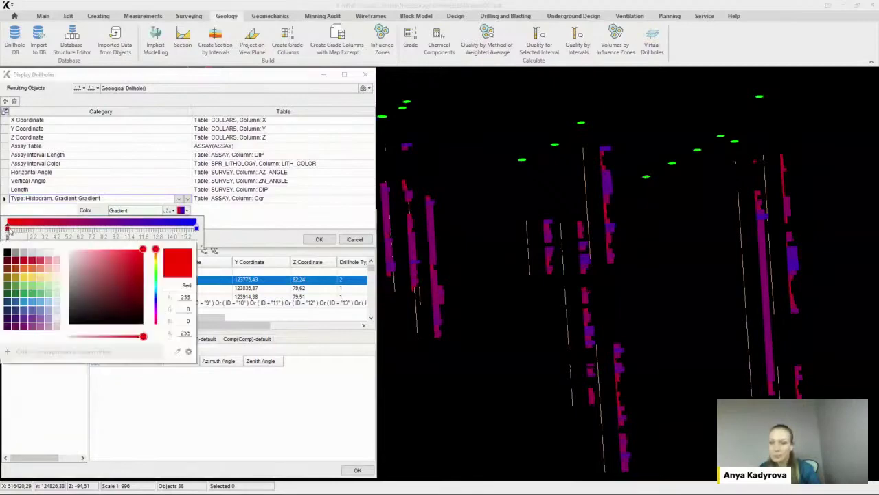
click(52, 277)
click(206, 238)
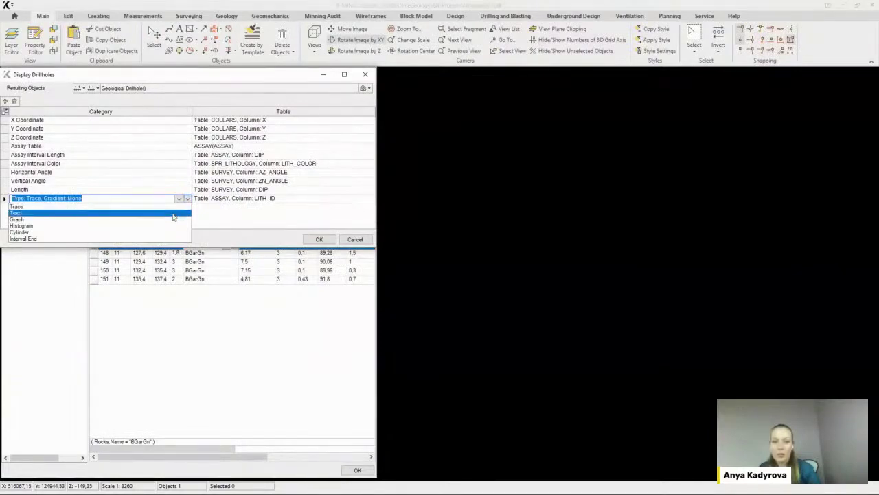
Display LITH_ID as a Cylinder with its interval read from the data as 1 to 41, and draw the drillholes
click(168, 232)
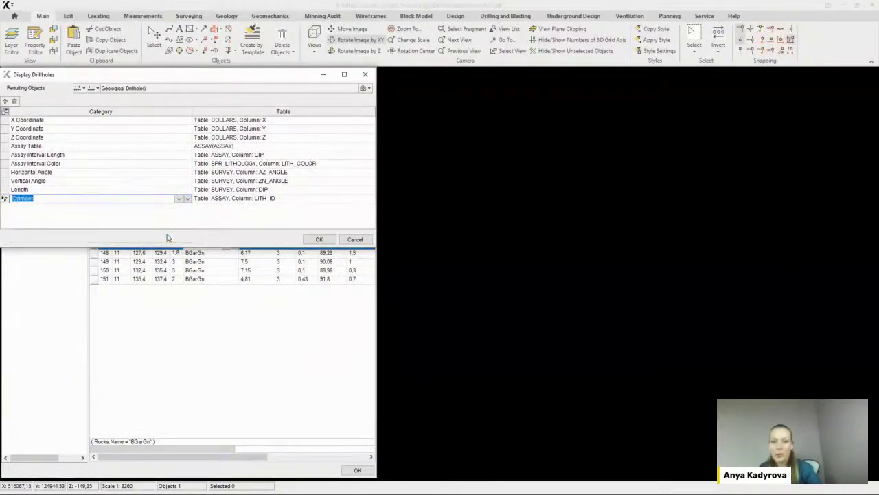
click(177, 200)
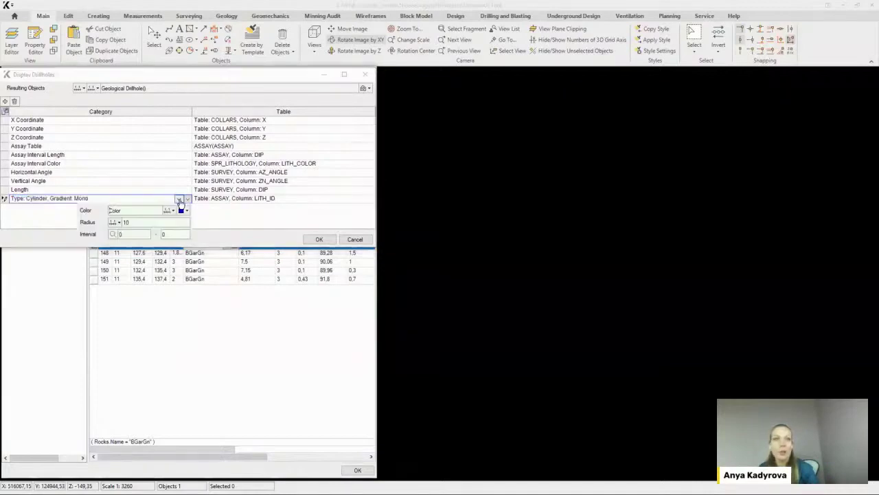
click(114, 235)
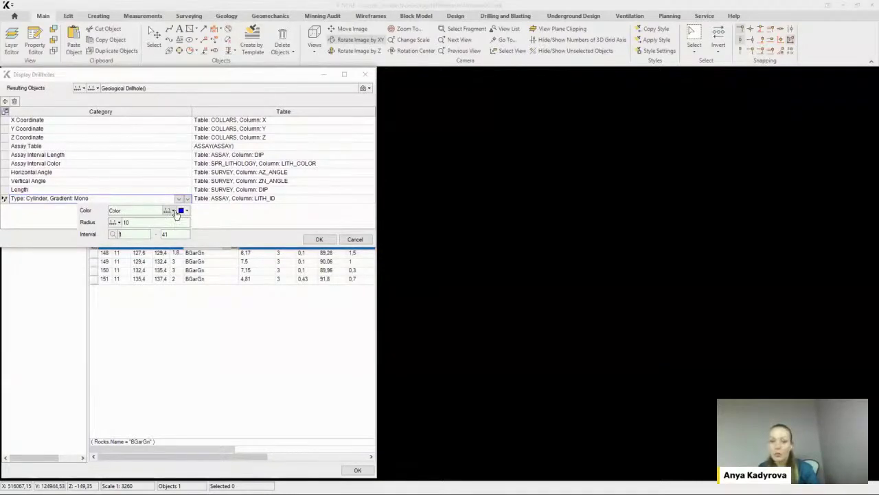
click(198, 214)
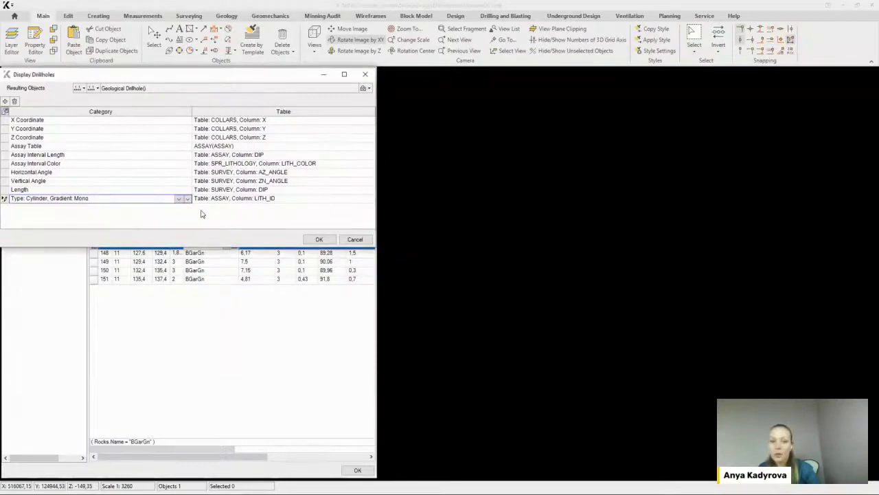
click(320, 239)
Filter the assay table's Rocks.Name column to BGarGn+Gr instead of BGarGn and redraw the drillholes as cylinders
click(227, 245)
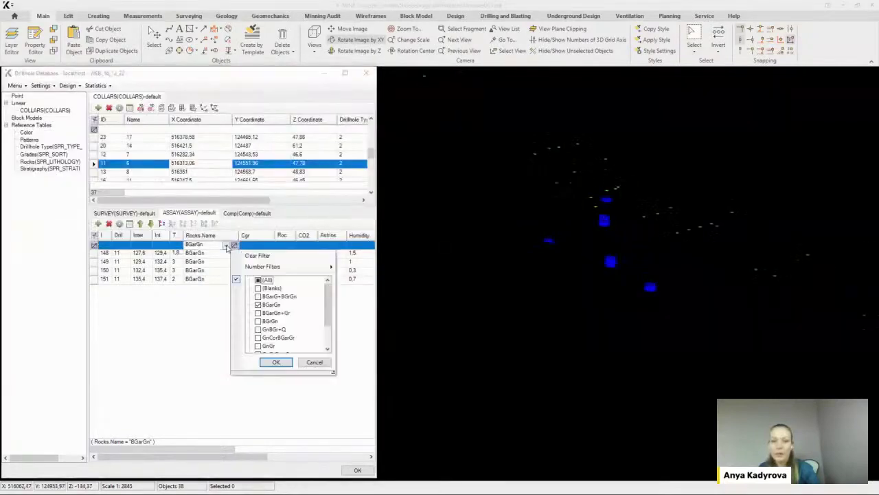
click(259, 304)
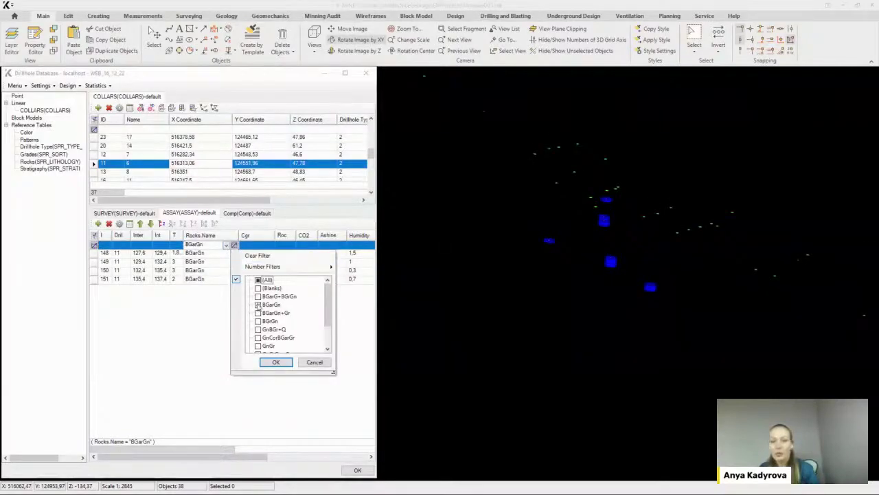
click(259, 313)
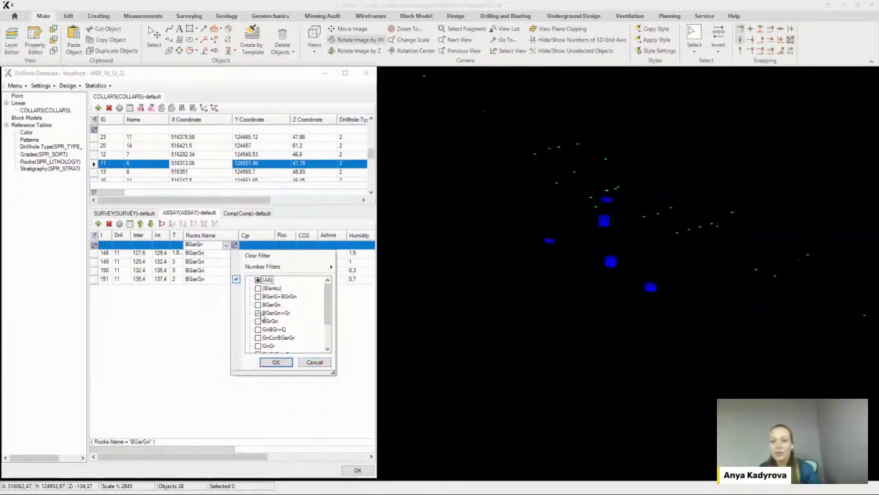
click(282, 363)
click(109, 223)
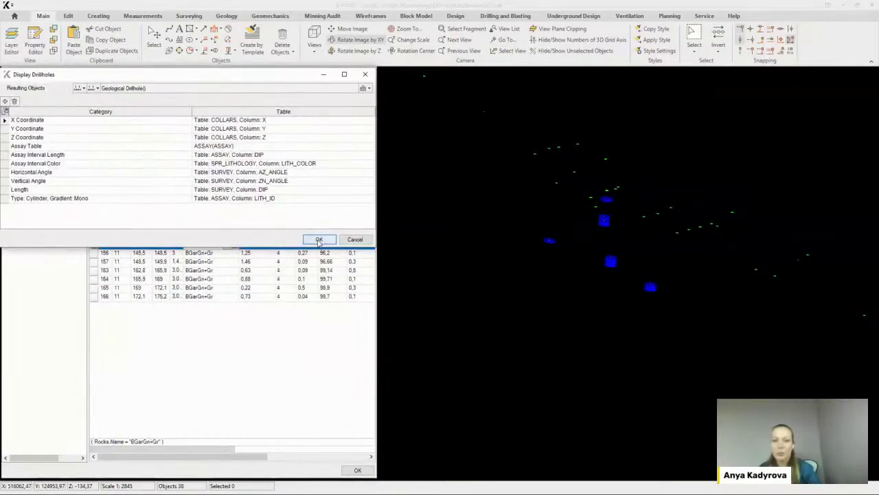
click(318, 239)
Filter the assay table's Rocks.Name column to BGrGn only
click(225, 245)
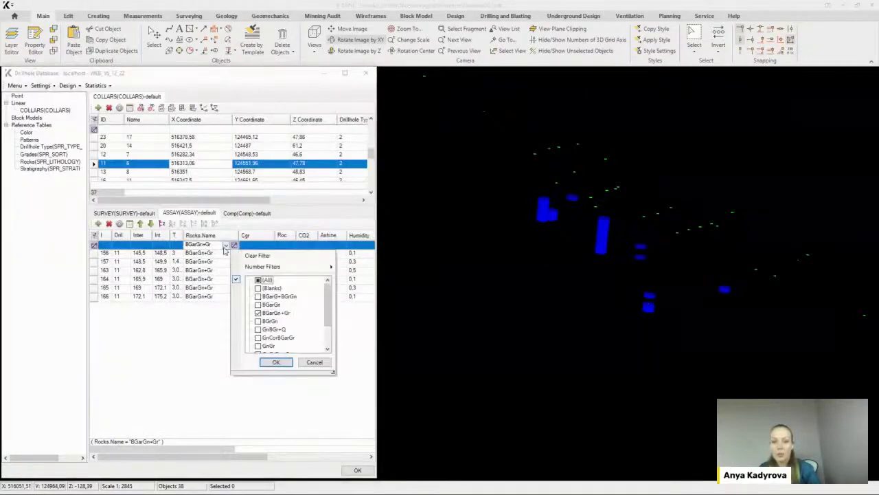
click(257, 313)
click(258, 321)
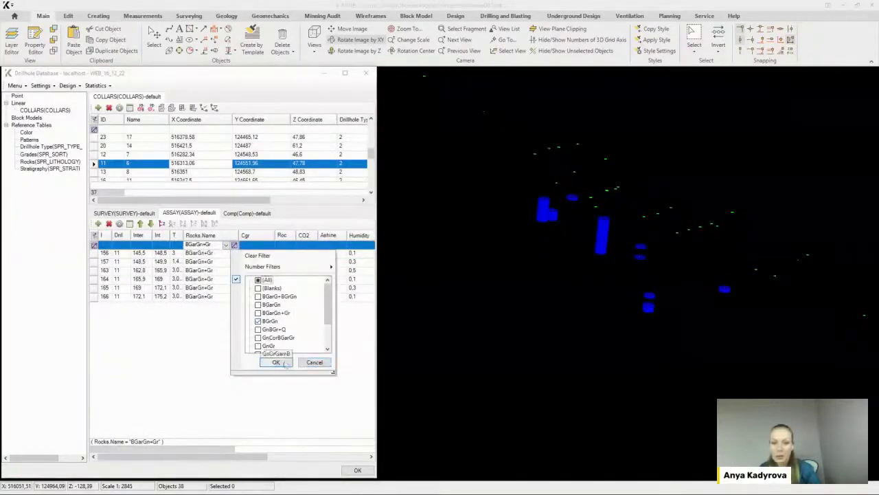
click(280, 363)
Set the LITH_ID cylinder color to a light purple shade and redraw the filtered drillholes
click(178, 199)
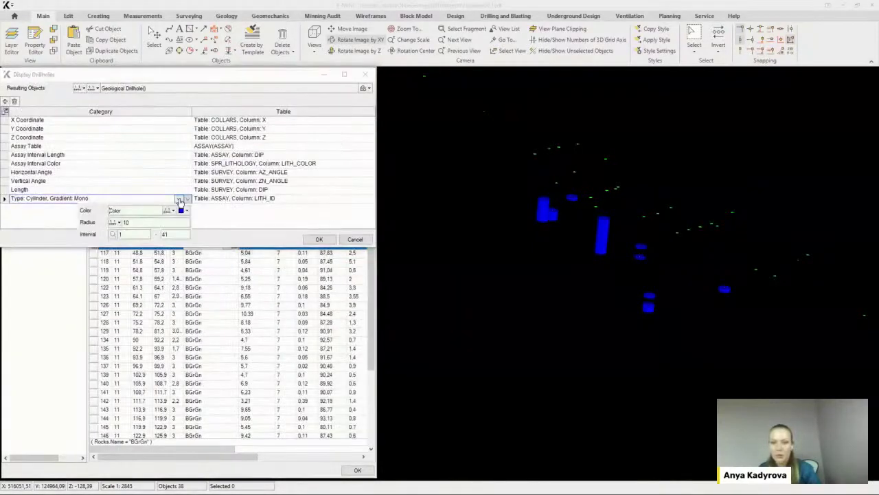
click(182, 211)
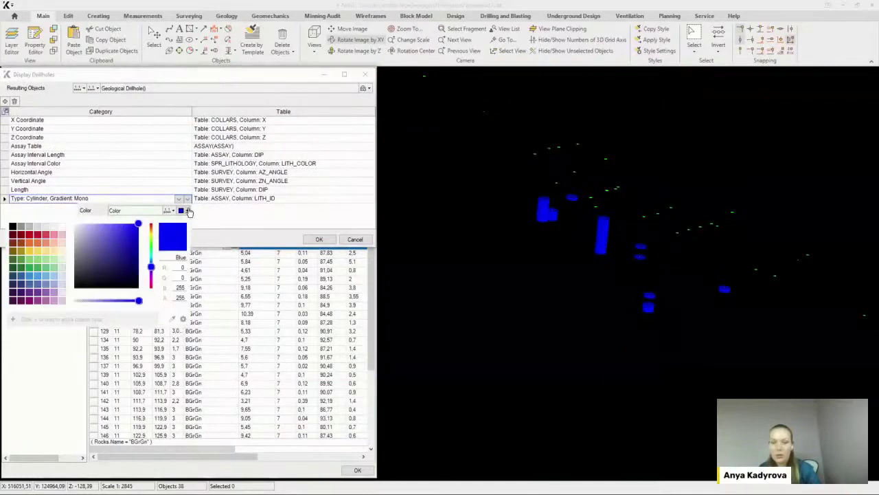
click(55, 292)
click(317, 240)
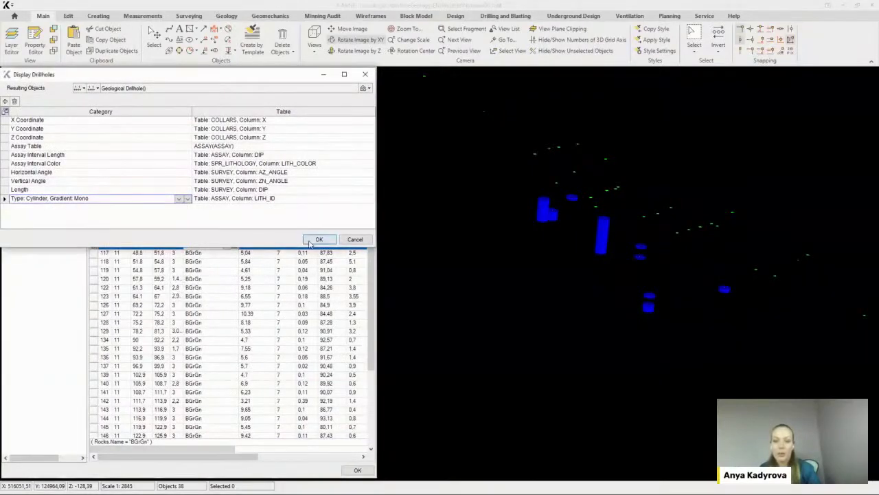
scroll(478, 266, down, 2)
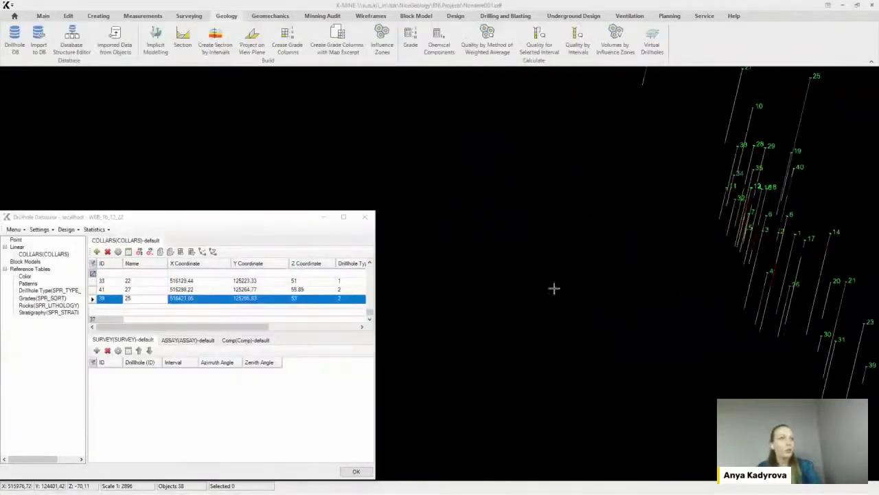
Draw the drillholes as gradient cylinders based on the ASSAY table's Cgr column
scroll(555, 289, down, 3)
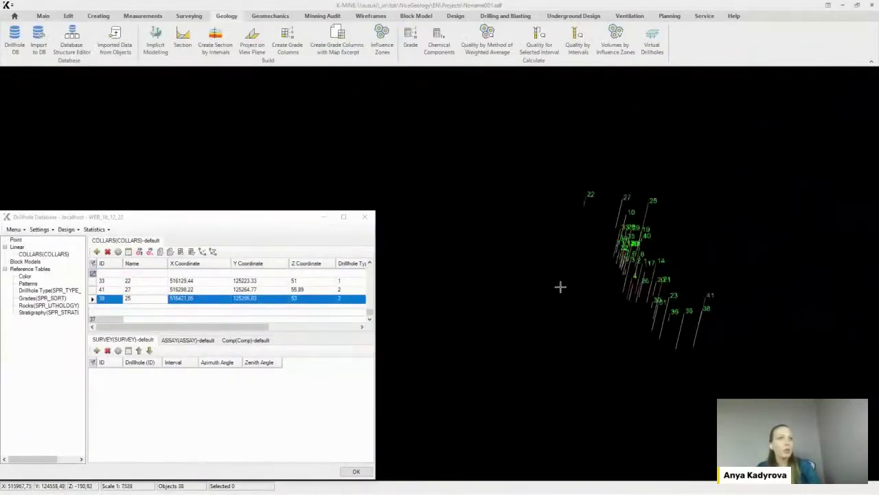
middle_drag(561, 288, 559, 268)
scroll(559, 268, up, 3)
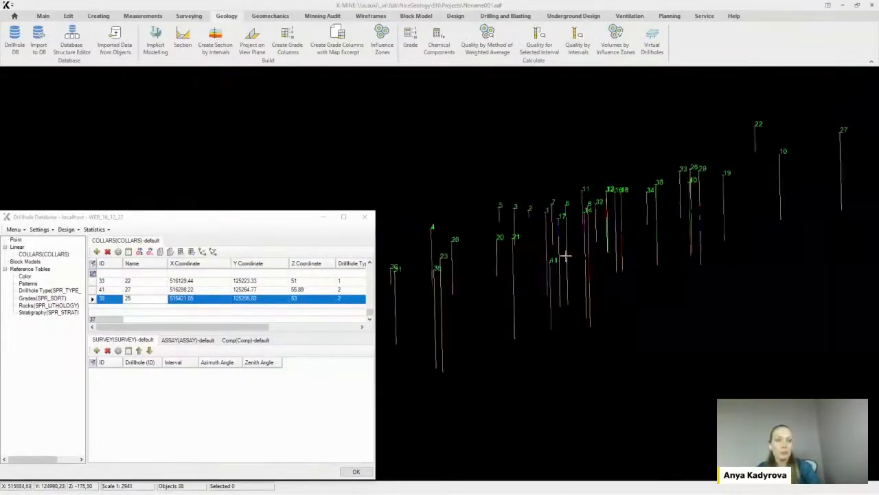
click(55, 231)
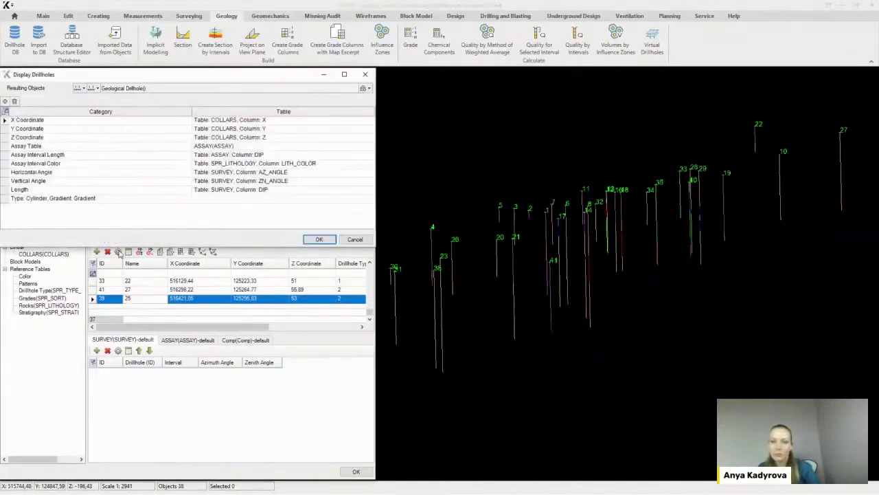
click(281, 172)
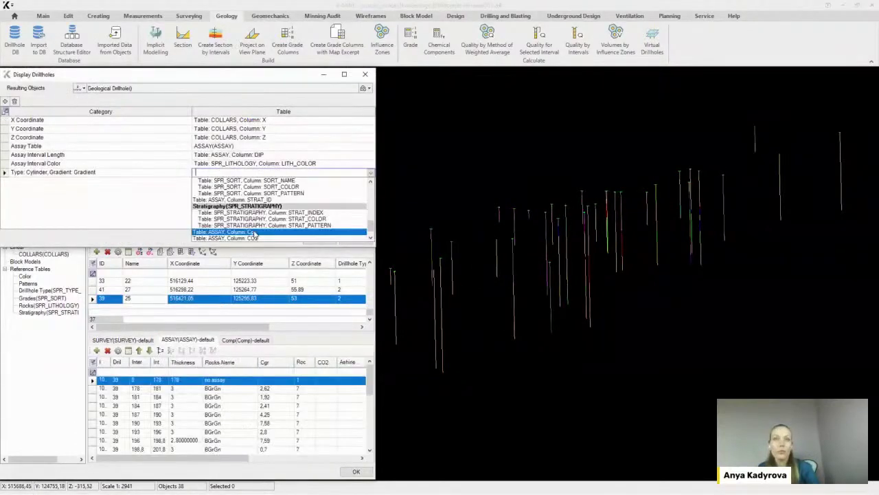
click(257, 235)
click(318, 239)
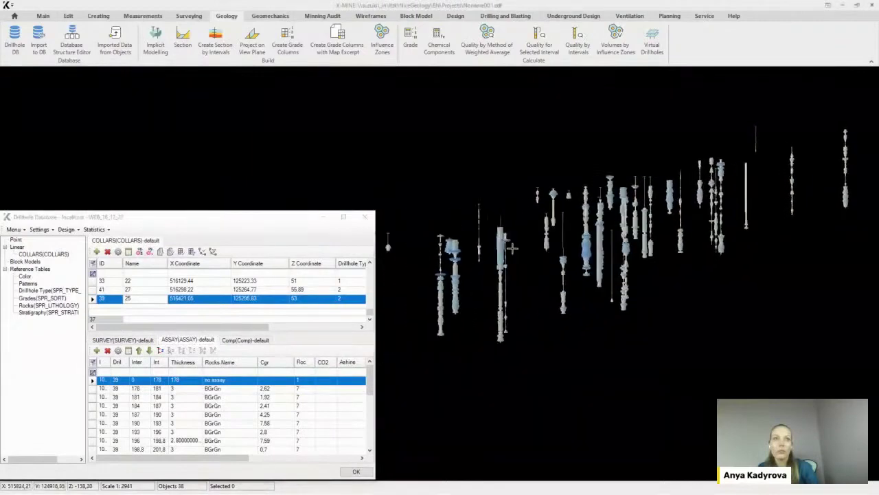
scroll(500, 253, up, 3)
Filter the assay table's Rocks.Name column to BGrGn only and redraw the drillholes as Cgr gradient cylinders
click(371, 224)
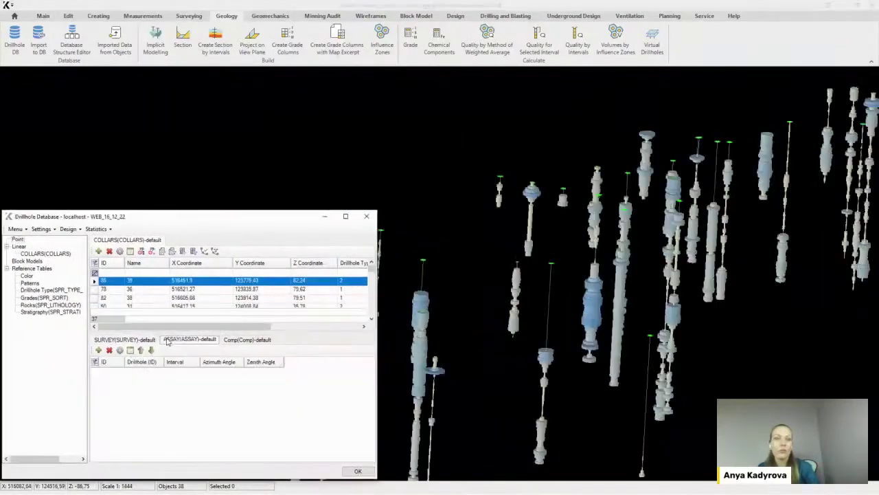
click(246, 372)
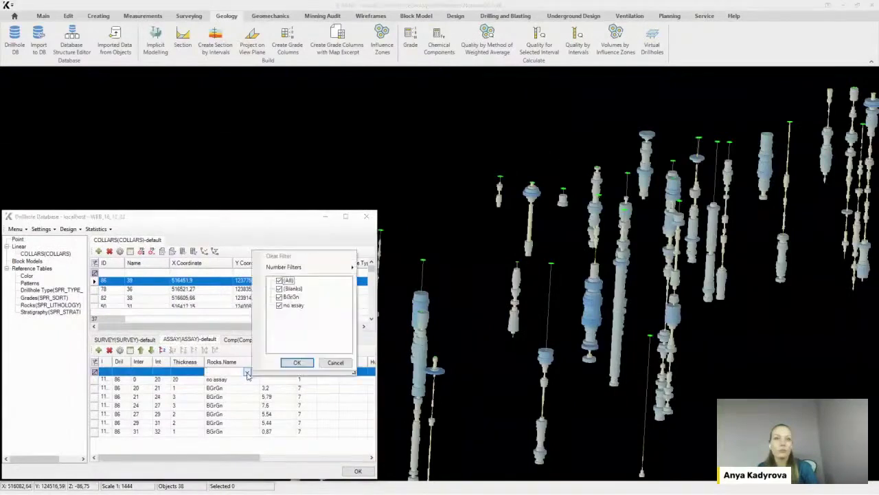
click(279, 289)
click(279, 305)
click(297, 362)
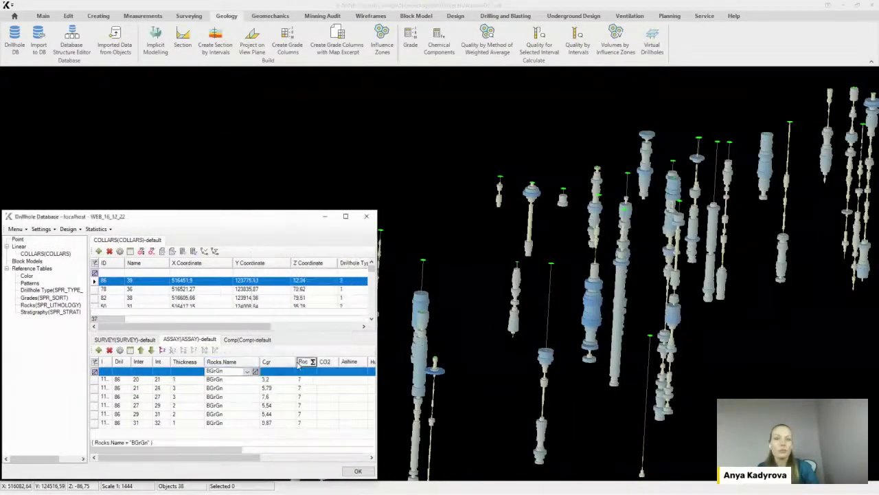
double_click(165, 280)
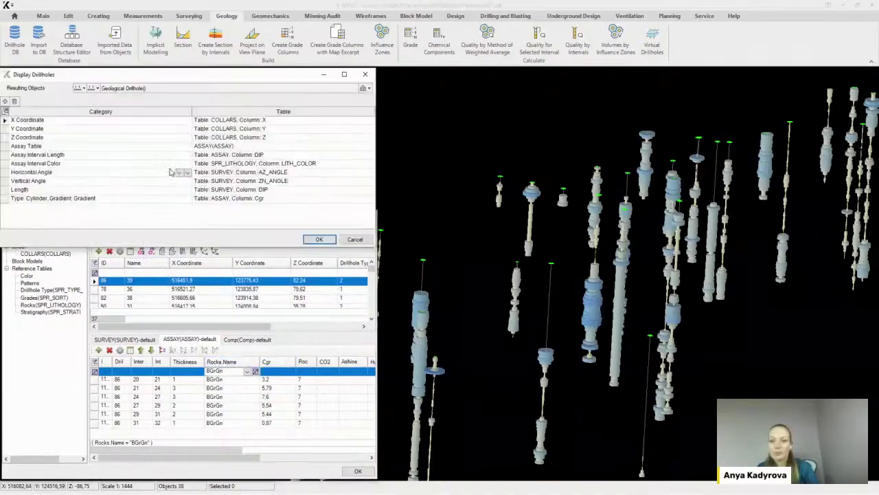
key(Return)
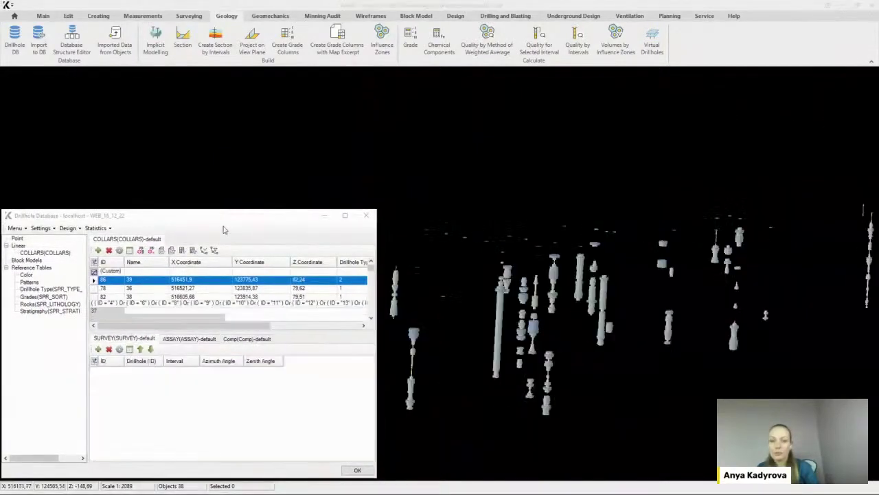
Select all displayed drillholes and set up Implicit Modelling of a Solid on the drillhole field Rock (ID)(LITH_ID) with value 7
click(212, 134)
key(ctrl+a)
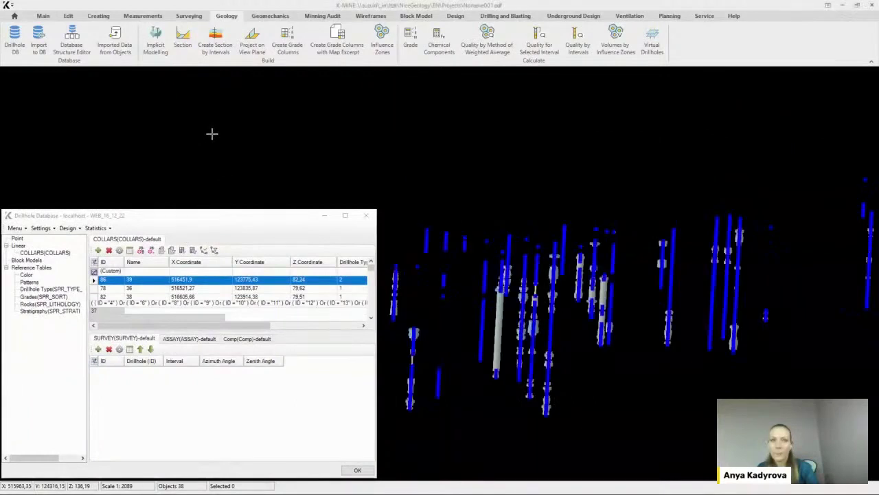
click(156, 48)
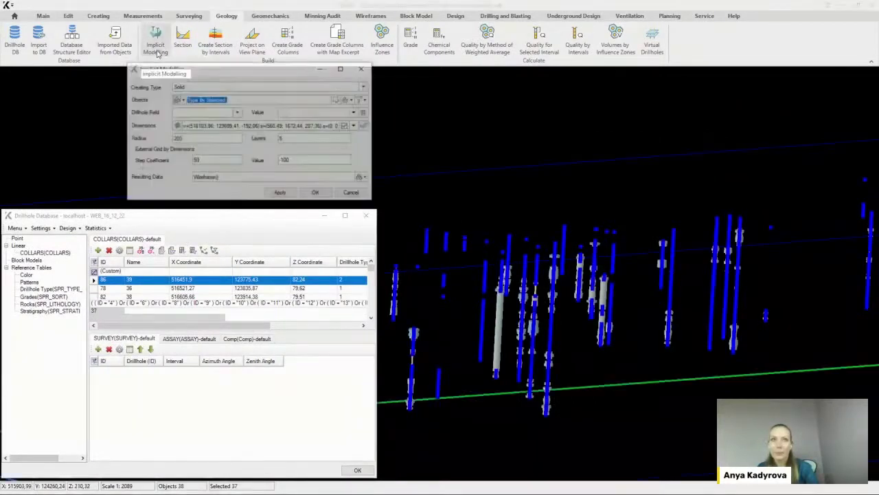
click(237, 112)
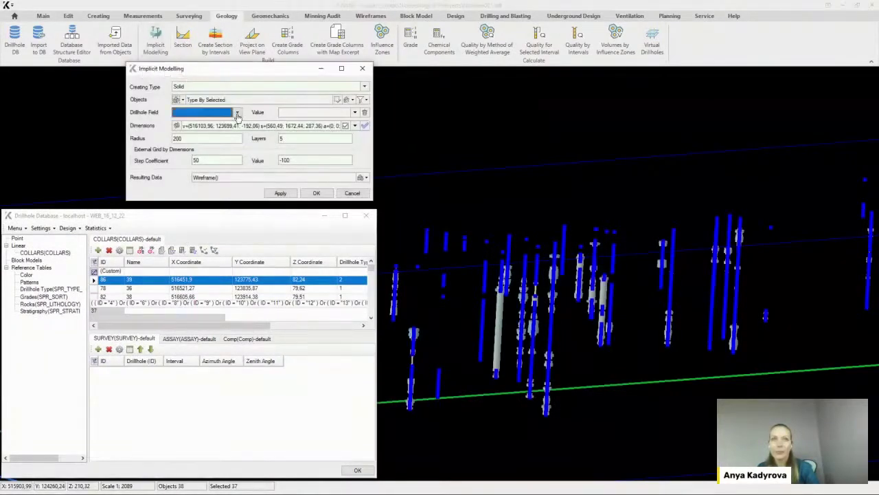
click(224, 123)
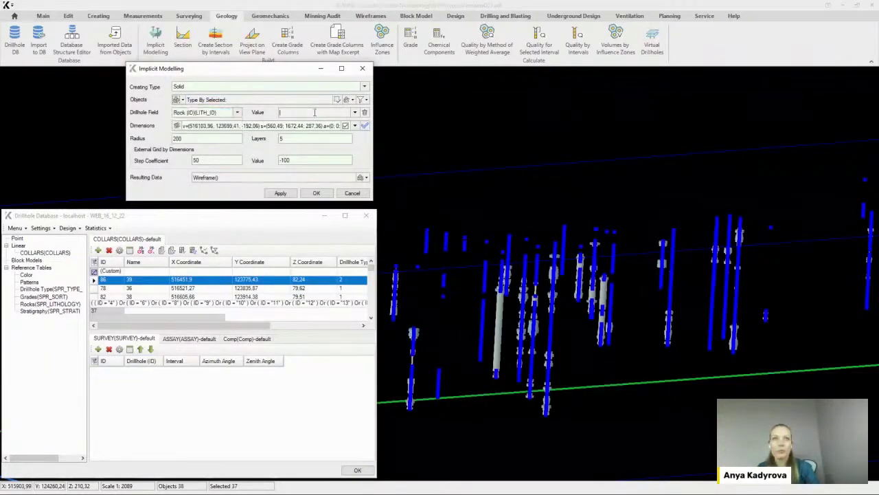
click(354, 112)
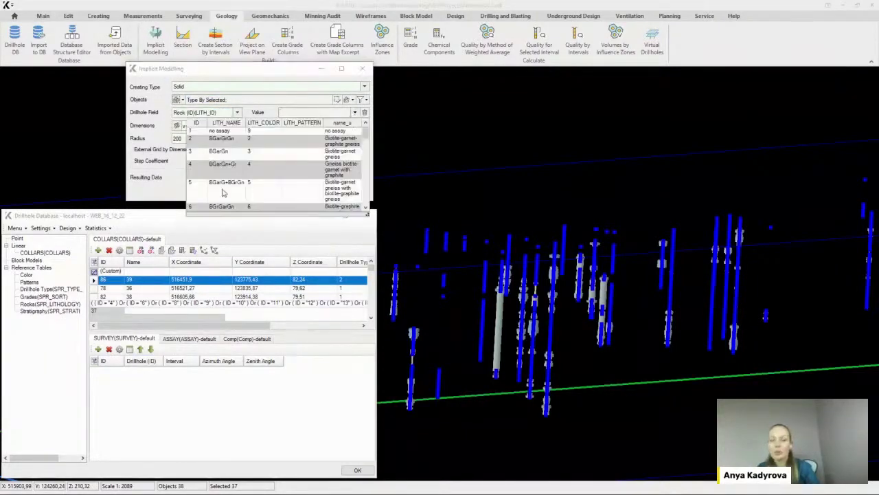
scroll(203, 201, down, 2)
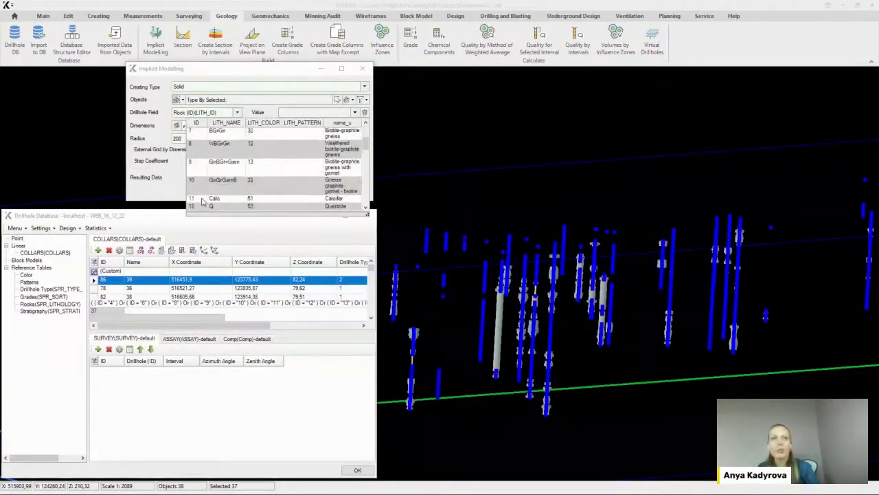
click(202, 131)
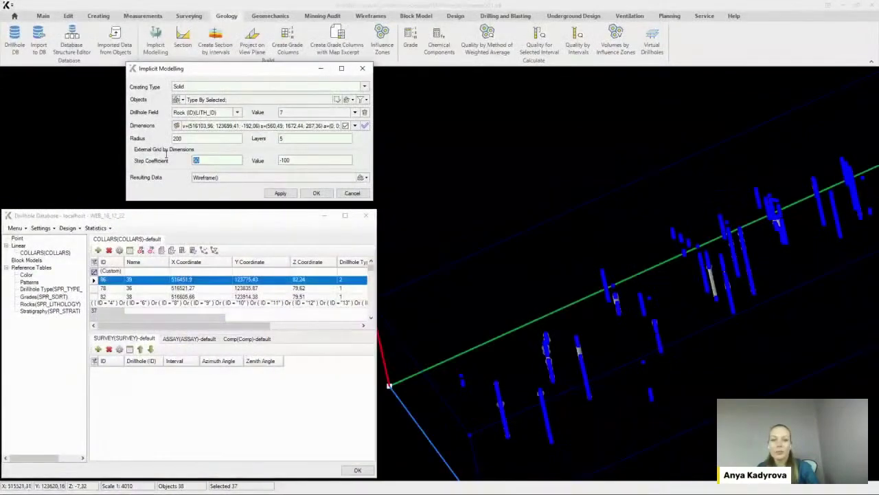
Set the external grid's step coefficient to 10 and generate the implicit wireframe
text(0)
click(290, 194)
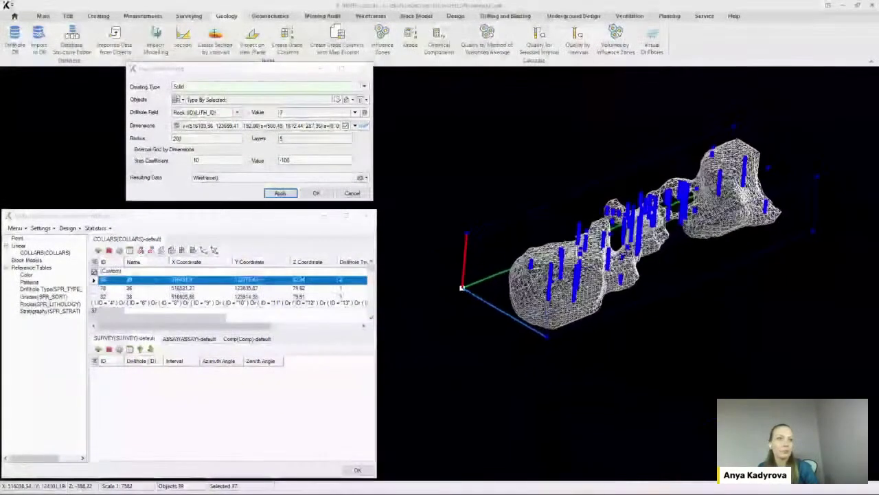
drag(579, 251, 687, 173)
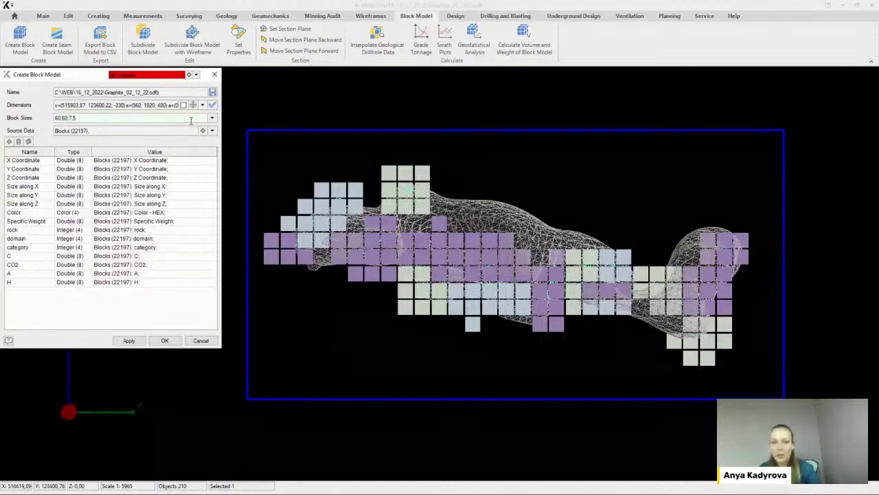
Set the new block model's block sizes to X 30, Y 30 and Z 3,75
click(212, 119)
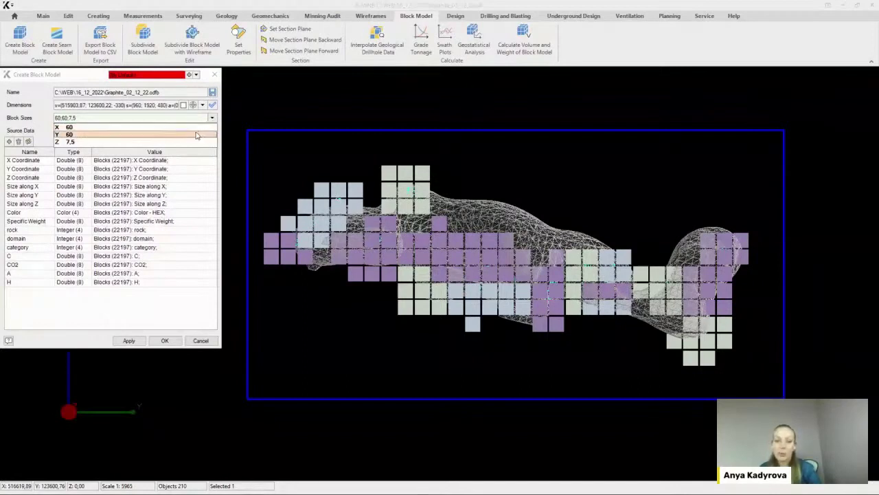
click(76, 127)
double_click(77, 128)
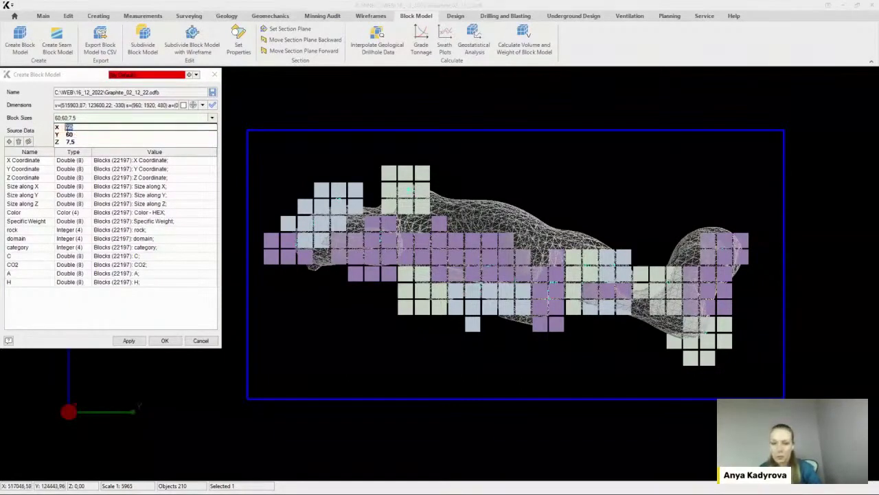
text(30)
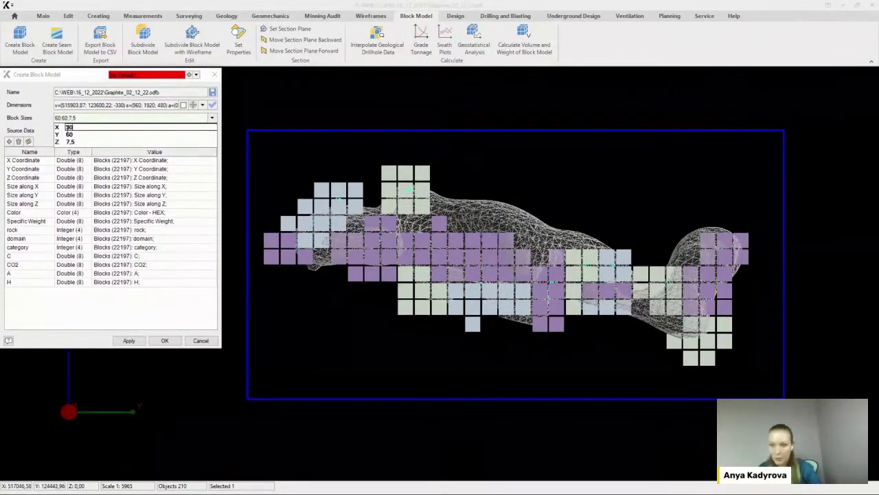
double_click(77, 134)
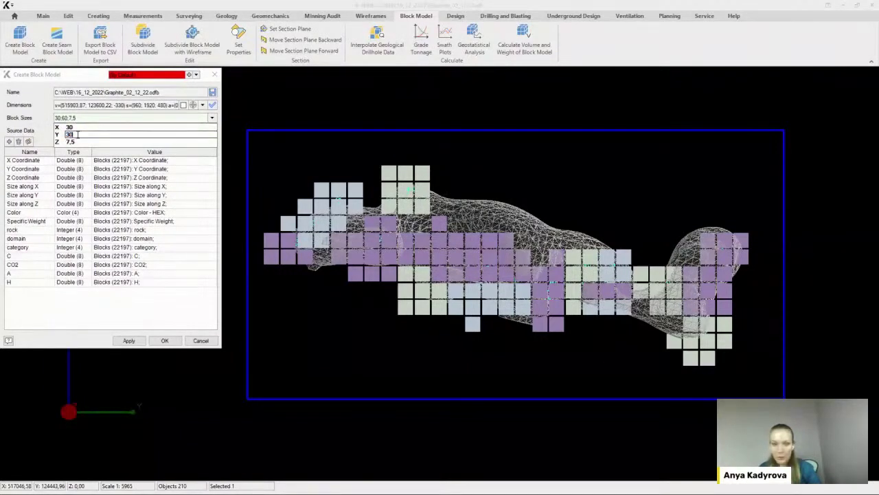
text(30)
double_click(79, 141)
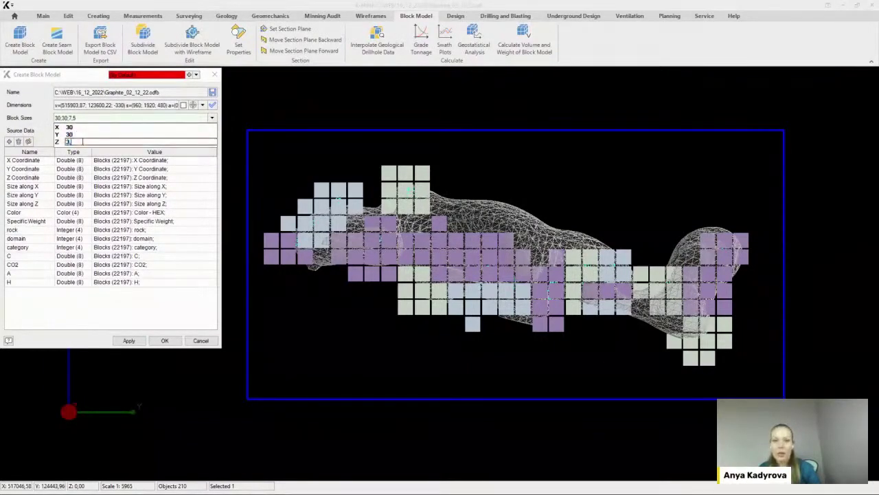
text(3,75)
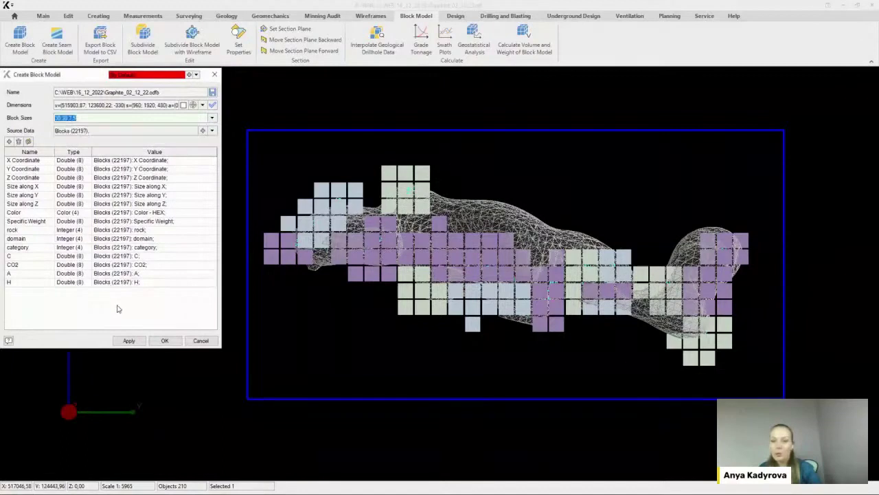
Name the block model file Graphite_30_30_3.75.odfb and create the block model without saving the settings
key(Return)
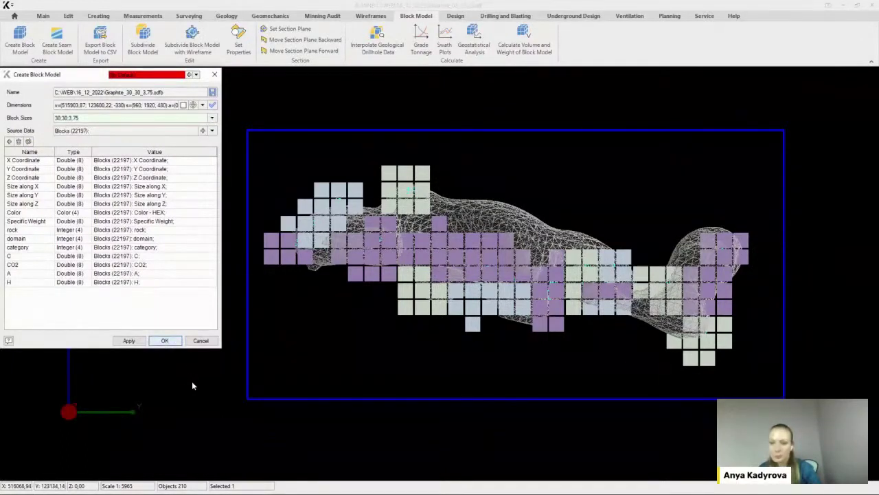
key(Return)
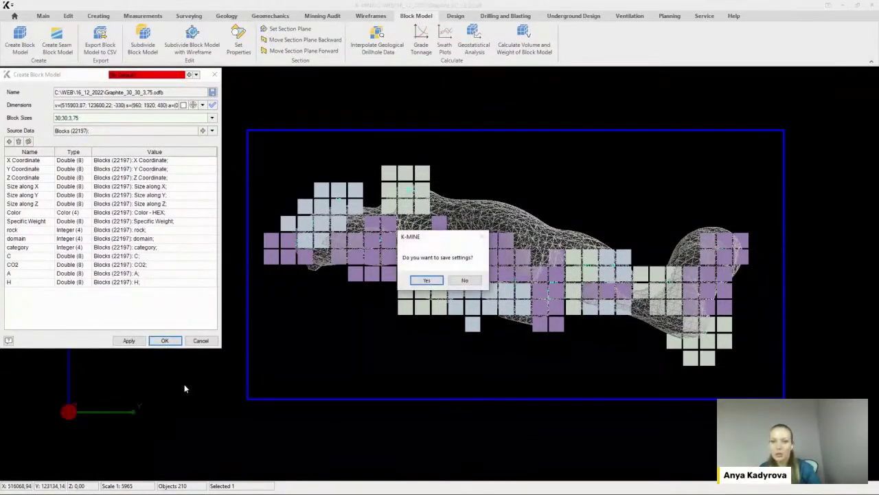
click(473, 280)
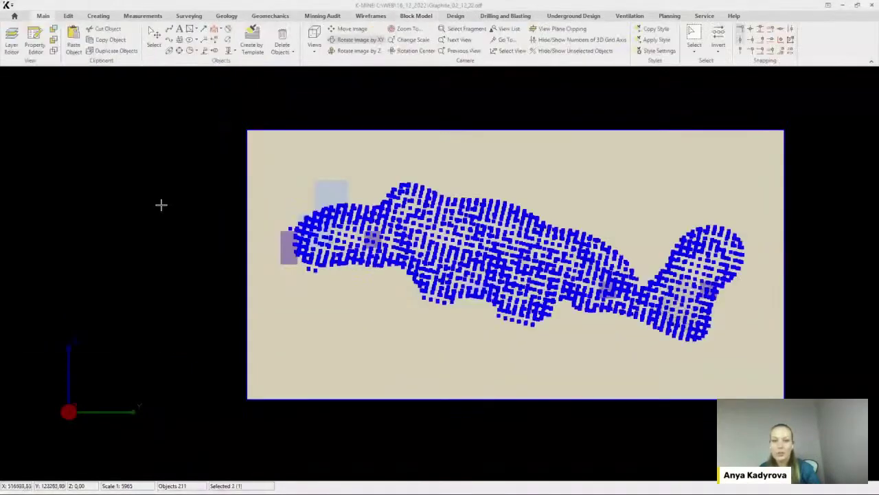
Subdivide the selected block model with the selected wireframe
click(193, 41)
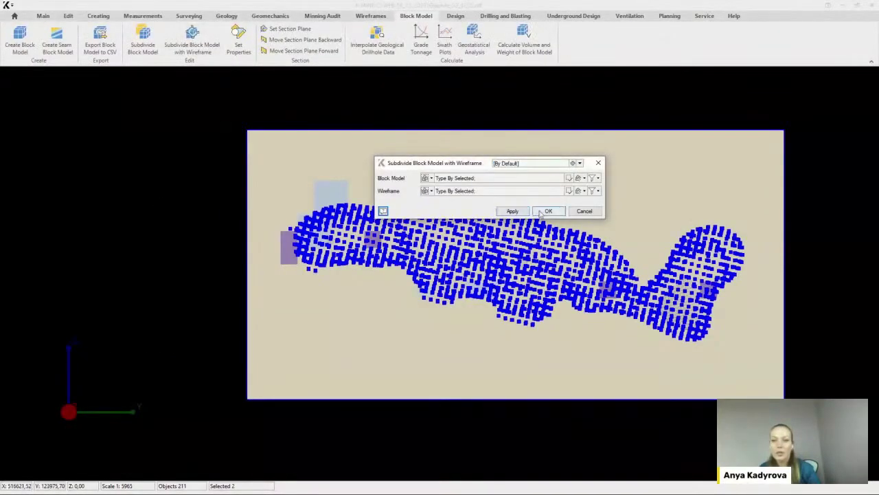
click(547, 212)
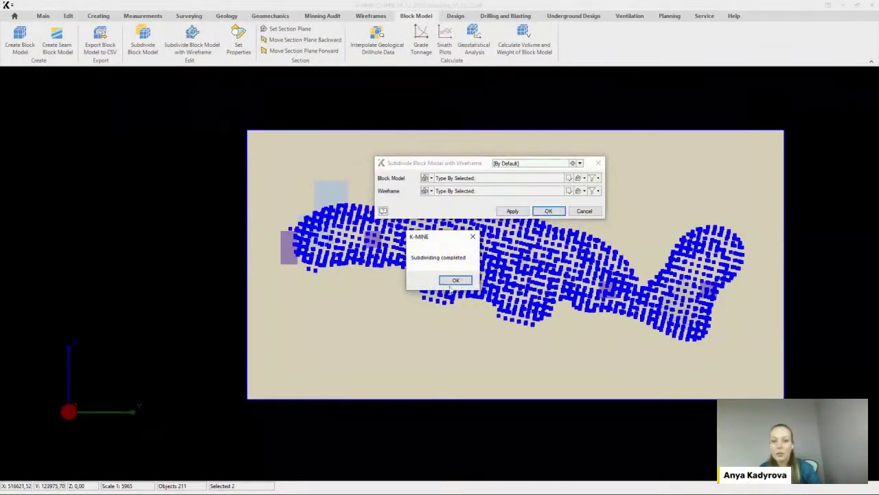
click(456, 280)
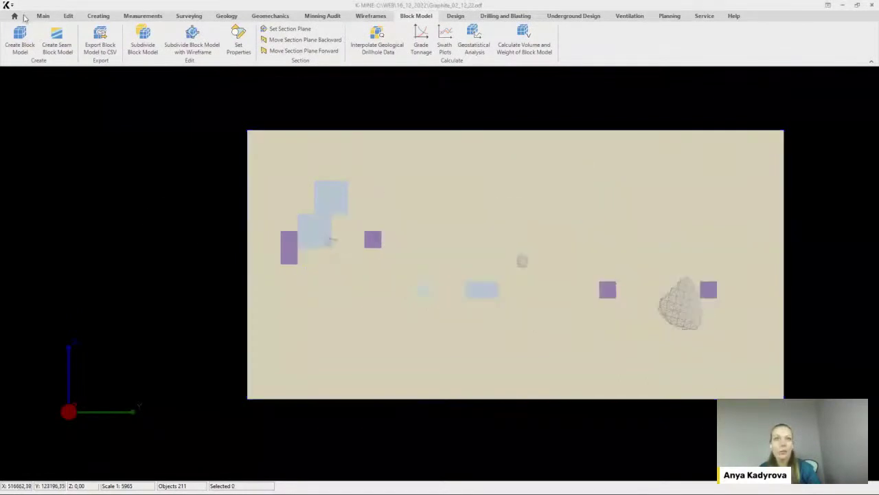
Filter the block model's visible blocks by size X=30 Y=30 Z=3,75 using Set Properties
click(247, 151)
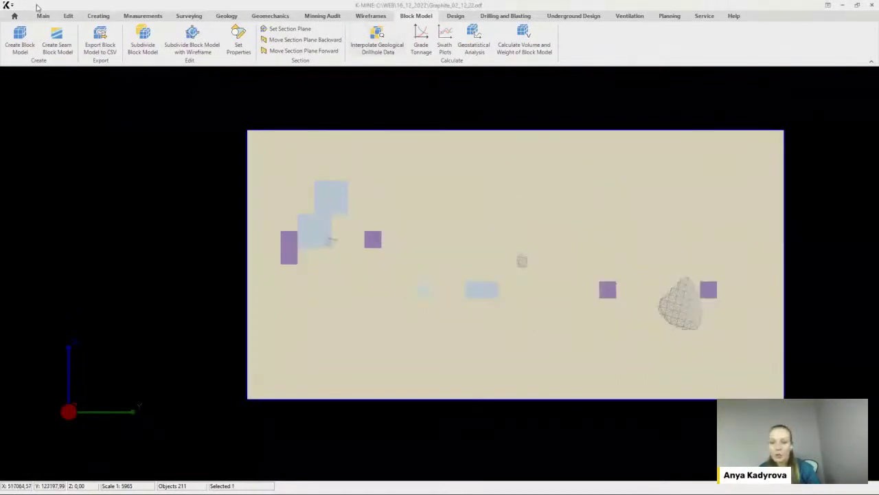
click(68, 15)
click(683, 40)
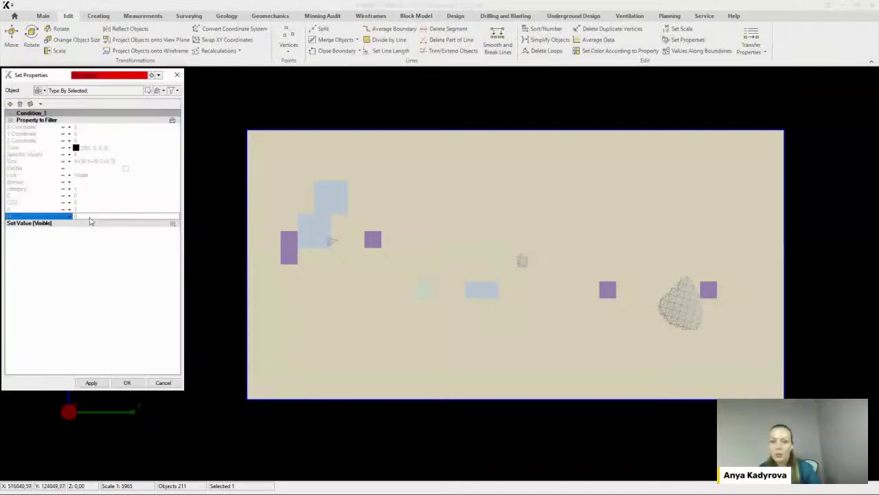
click(85, 162)
click(169, 161)
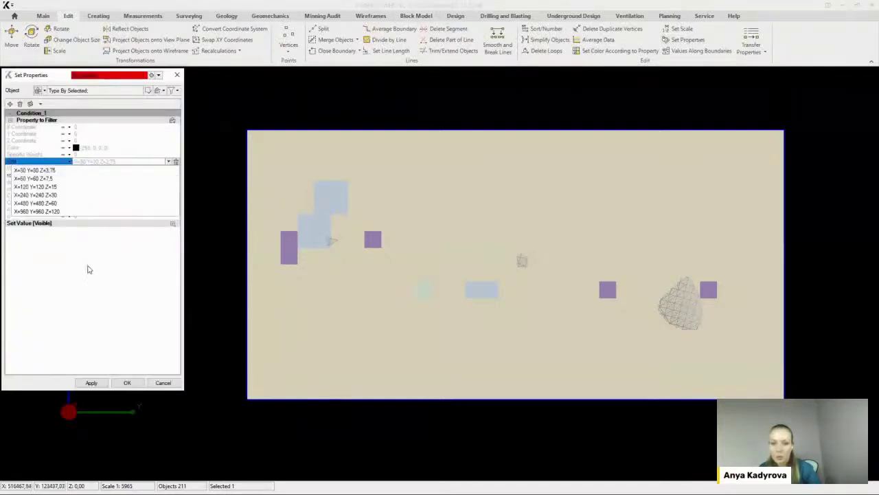
click(35, 170)
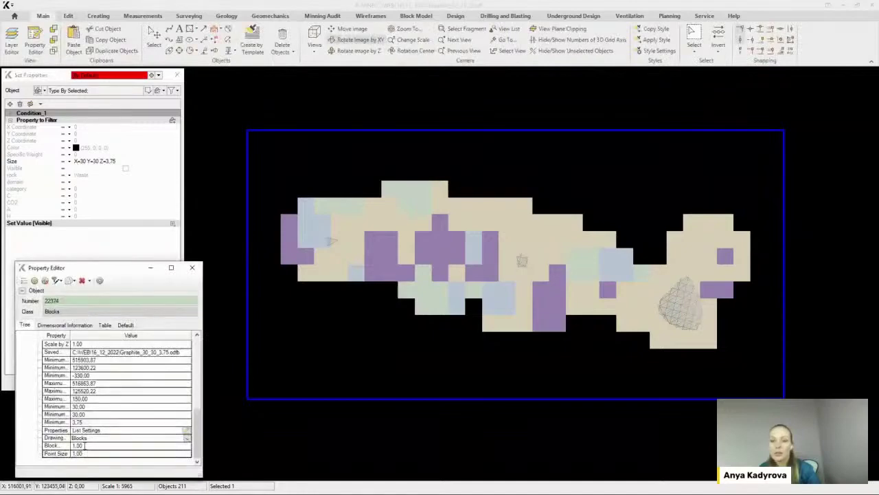
Set the selected block model's block display scale to 0.90 in the Property Editor
click(84, 445)
double_click(78, 446)
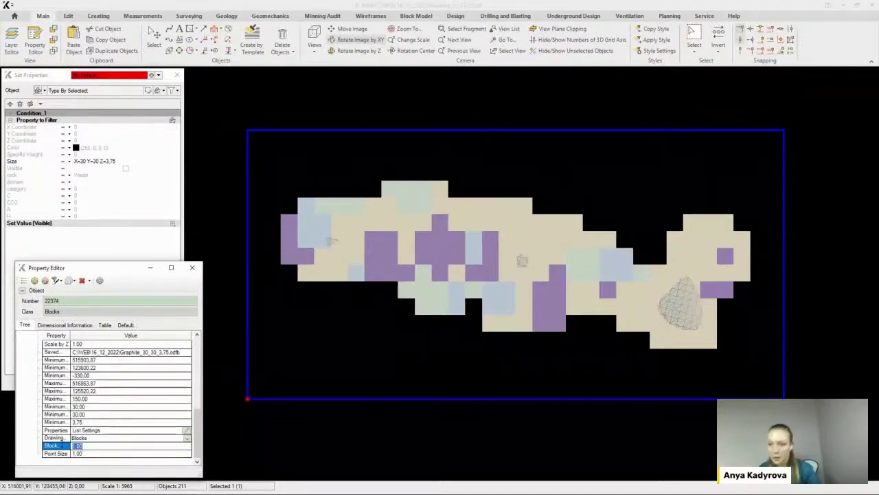
text(0.5)
key(Return)
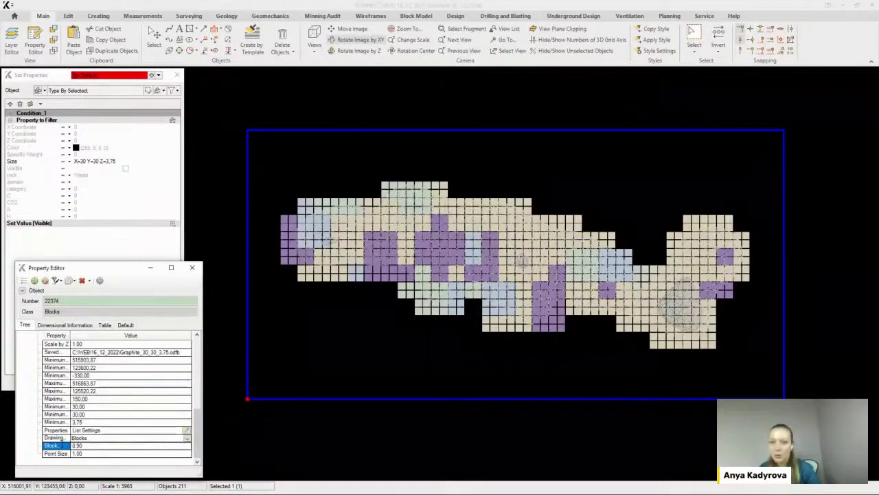
click(191, 267)
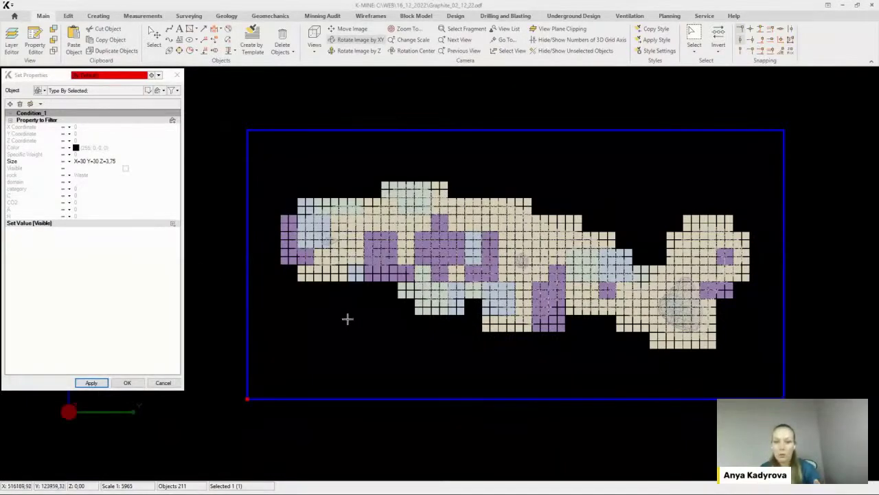
Add a geometry condition to the block model filter for Wireframe objects with Visible enabled, and apply it
scroll(484, 256, up, 3)
scroll(484, 257, down, 5)
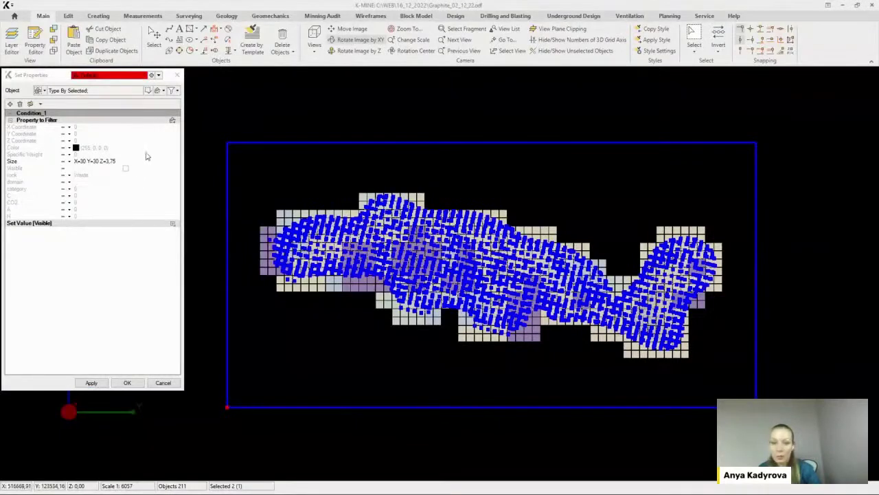
click(172, 121)
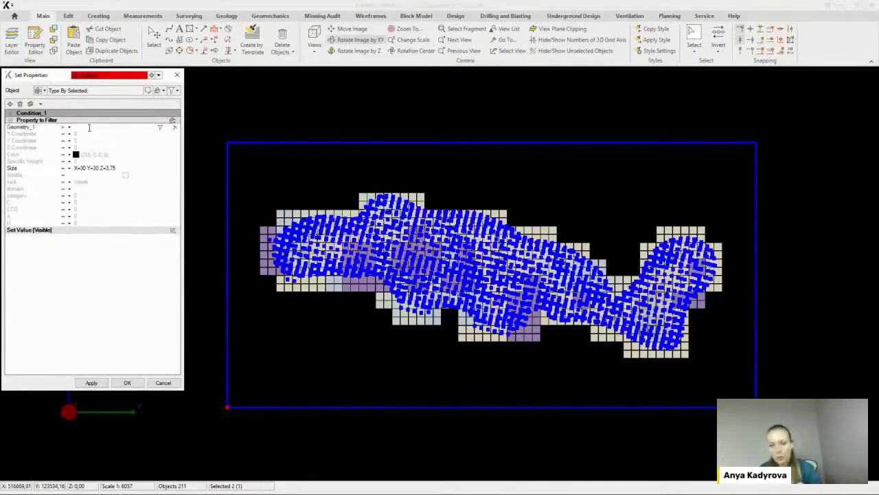
click(160, 128)
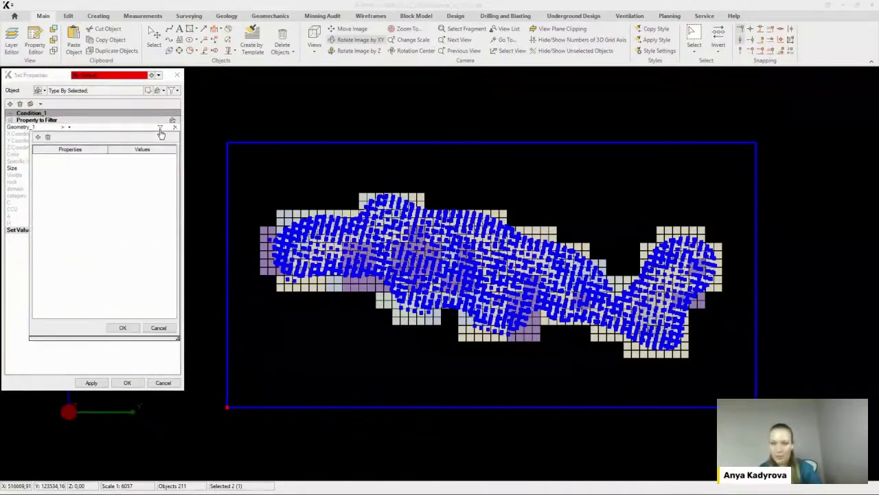
click(38, 137)
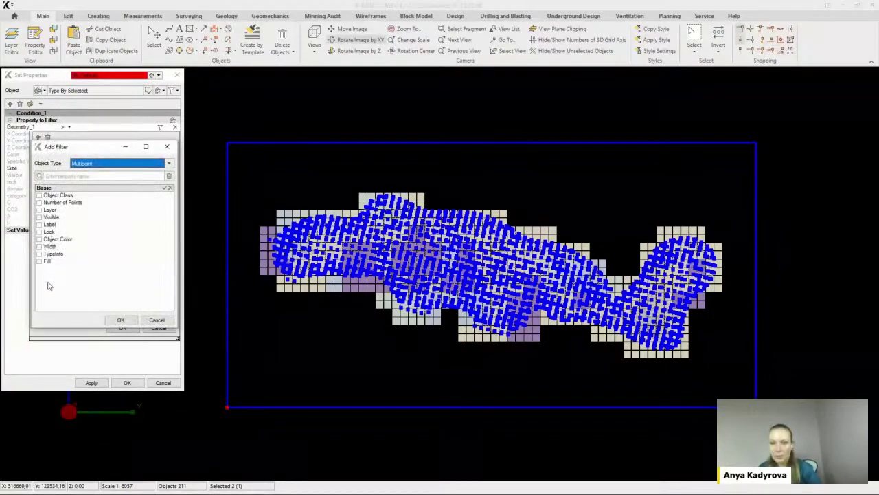
click(39, 217)
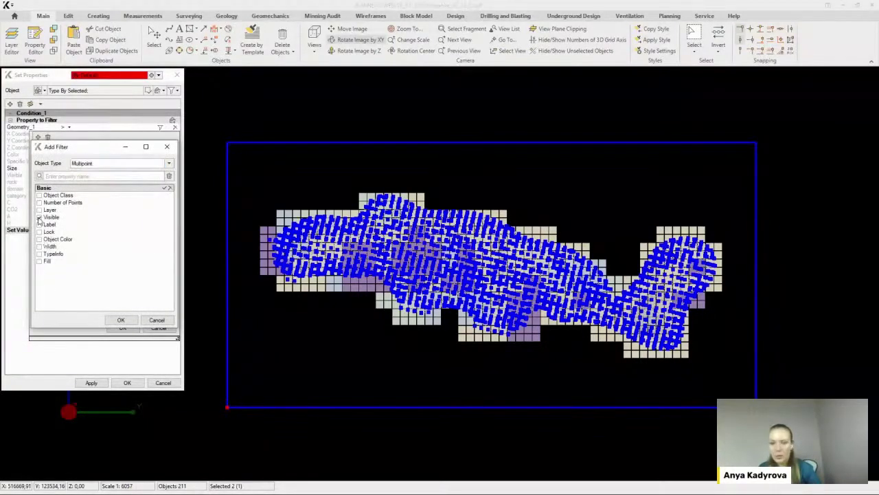
click(162, 167)
click(107, 220)
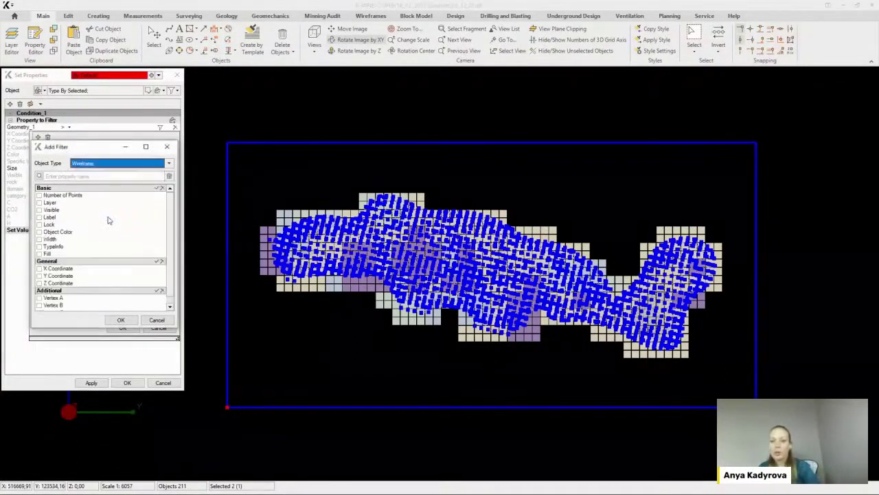
click(72, 210)
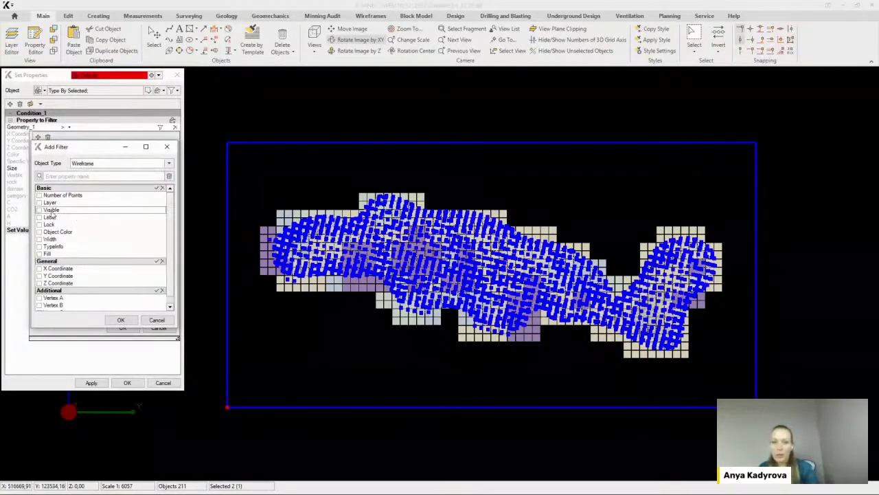
click(120, 319)
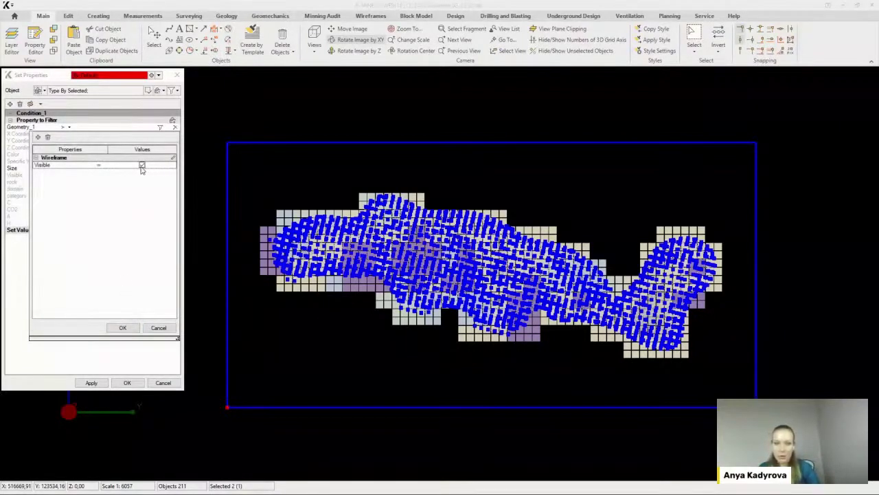
click(123, 328)
click(93, 383)
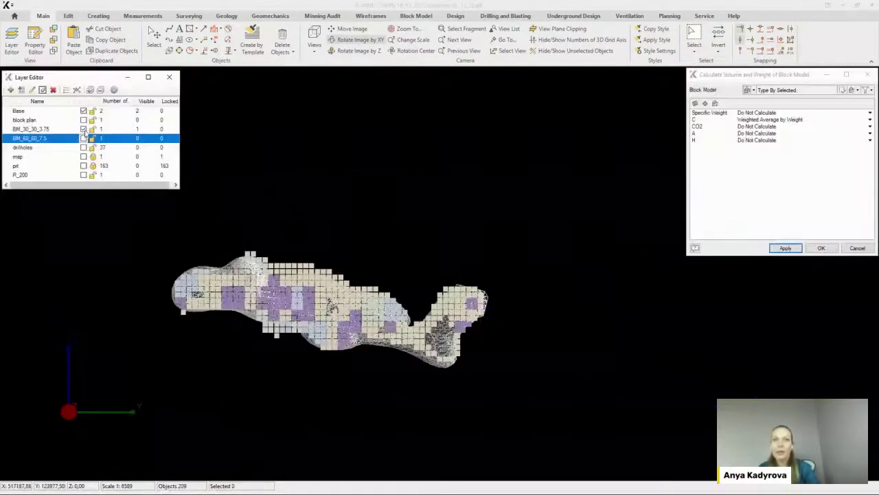
Hide the BM_30_30_3.75 layer and show the BM_60_60_7.5 layer to compare the block model with the wireframe
click(84, 129)
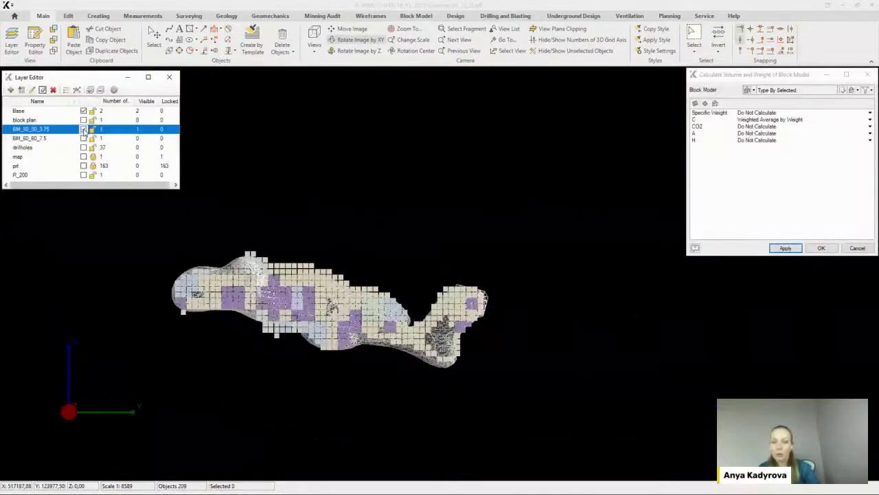
click(83, 138)
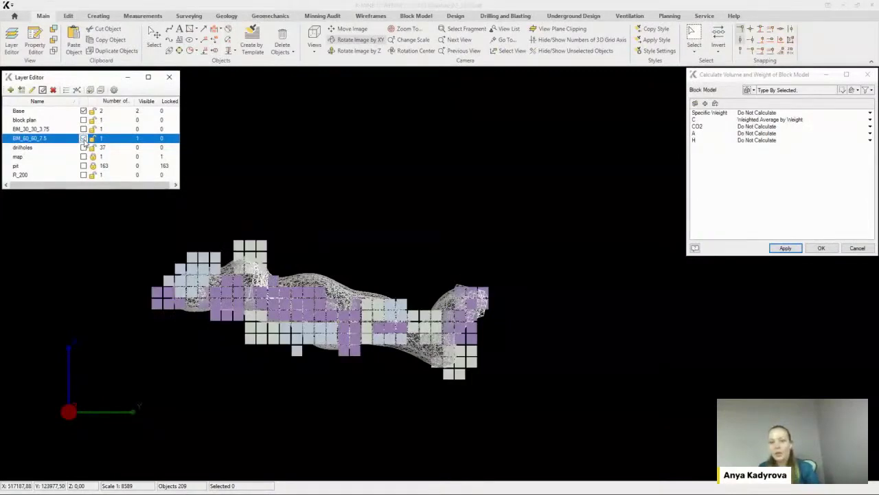
drag(243, 196, 269, 126)
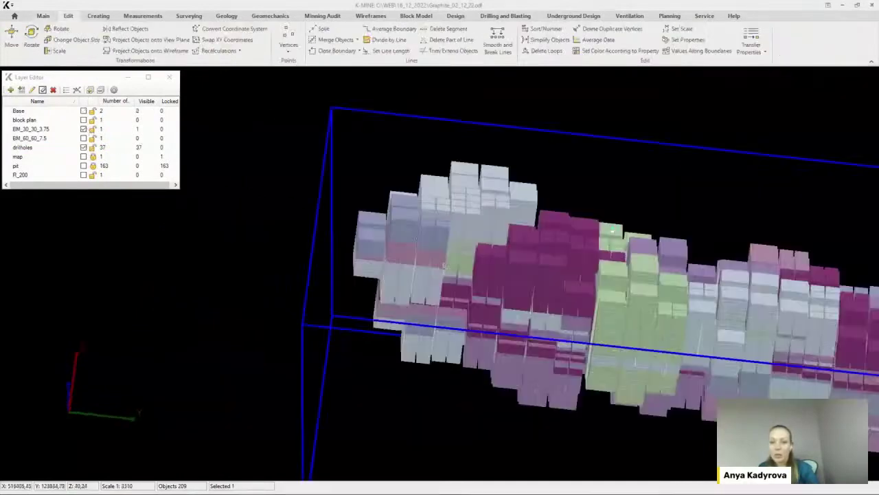
Subdivide the selected block model into blocks of 30 x 30 x 3.75
drag(494, 337, 453, 283)
scroll(304, 261, down, 5)
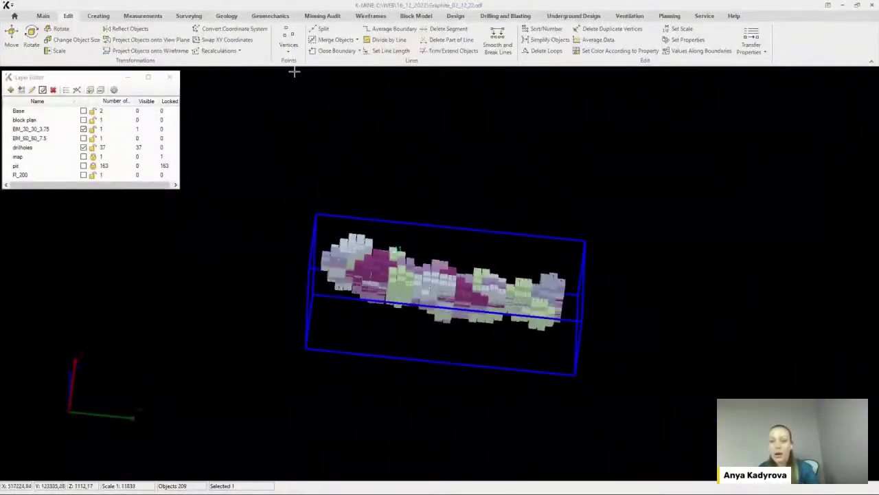
click(430, 15)
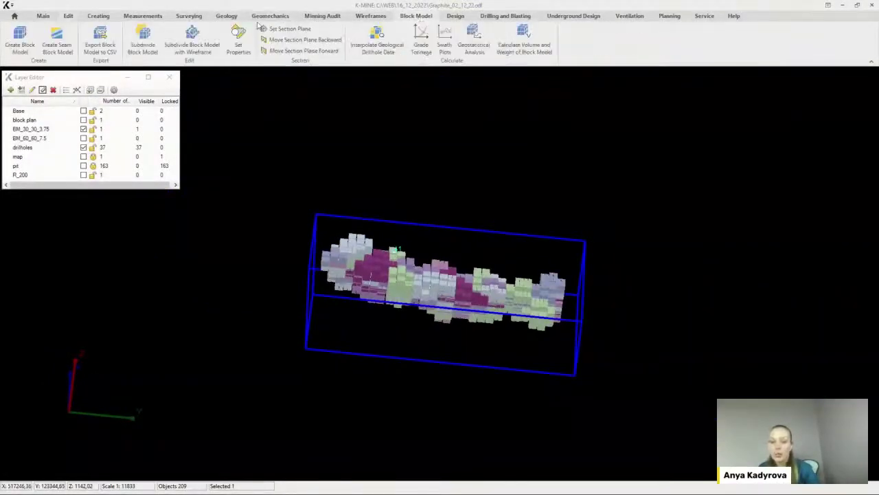
click(144, 45)
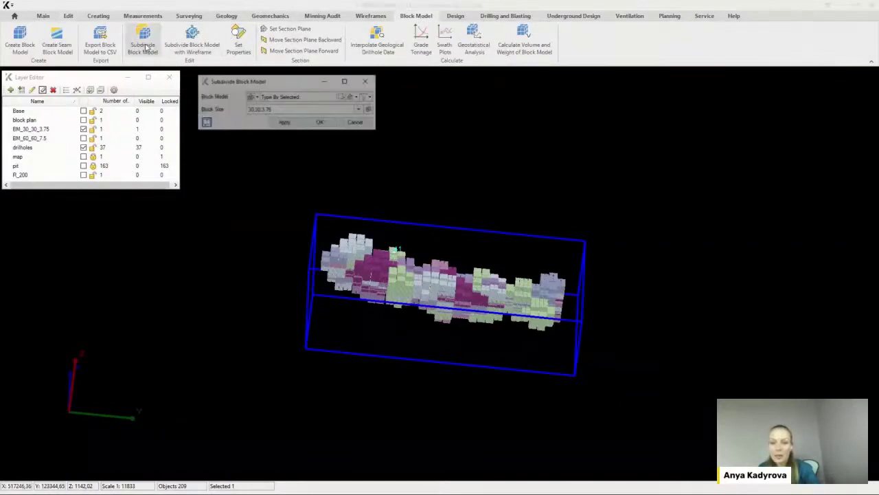
click(320, 123)
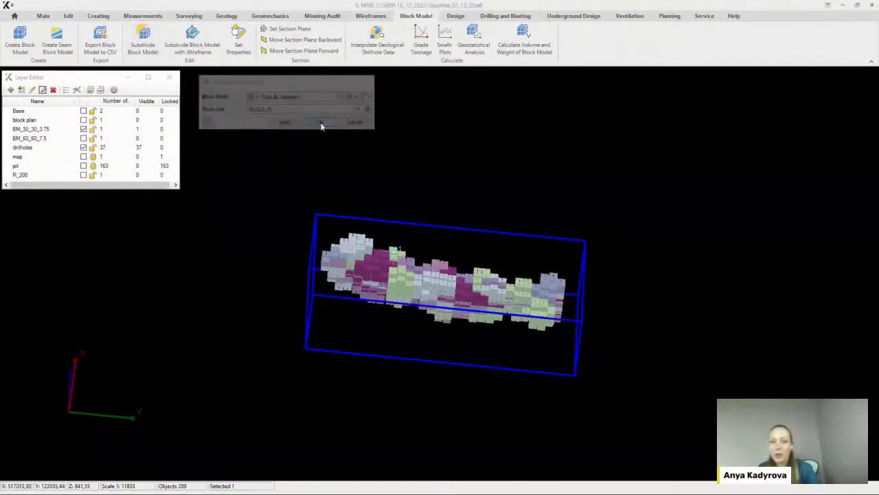
scroll(395, 304, up, 8)
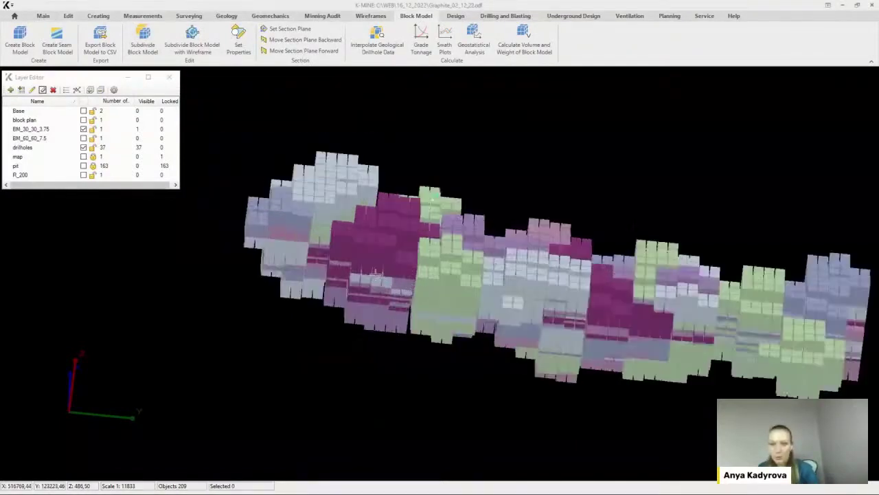
scroll(395, 305, down, 5)
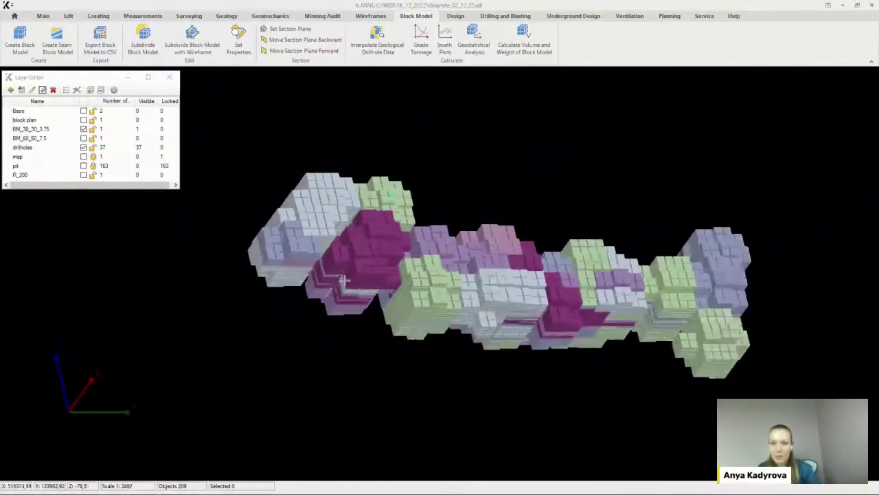
Select the block model as the source and set the new block model's block sizes to X 120, Y 120 and Z 15
click(388, 283)
middle_drag(389, 283, 520, 229)
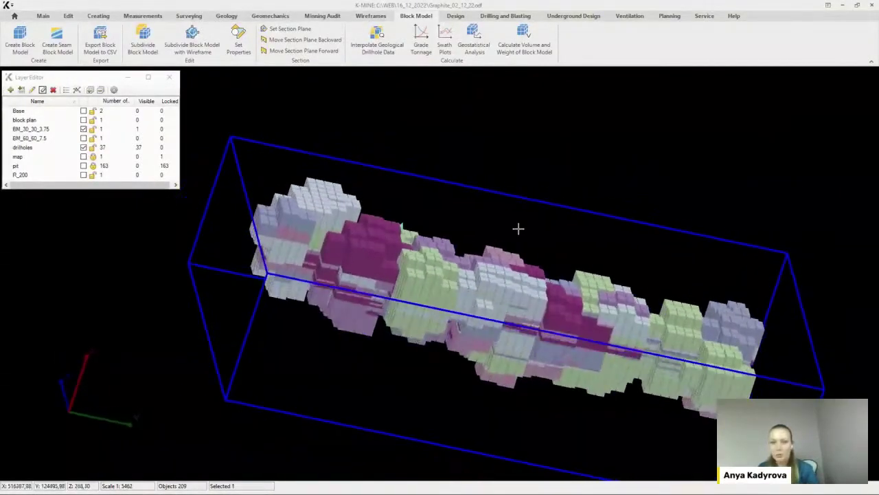
double_click(520, 230)
click(212, 118)
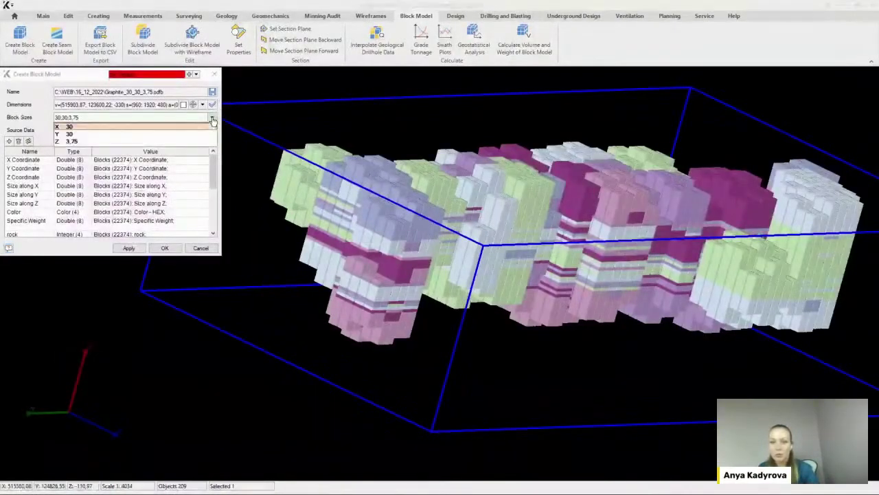
click(75, 126)
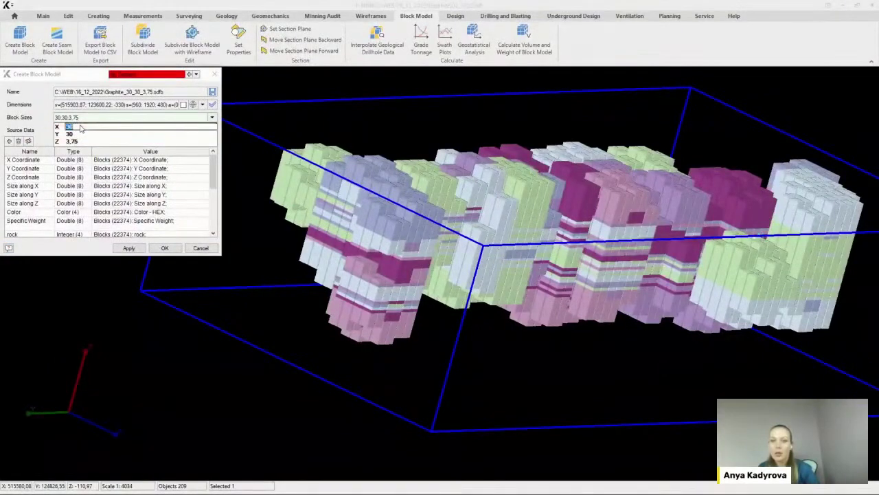
text(120)
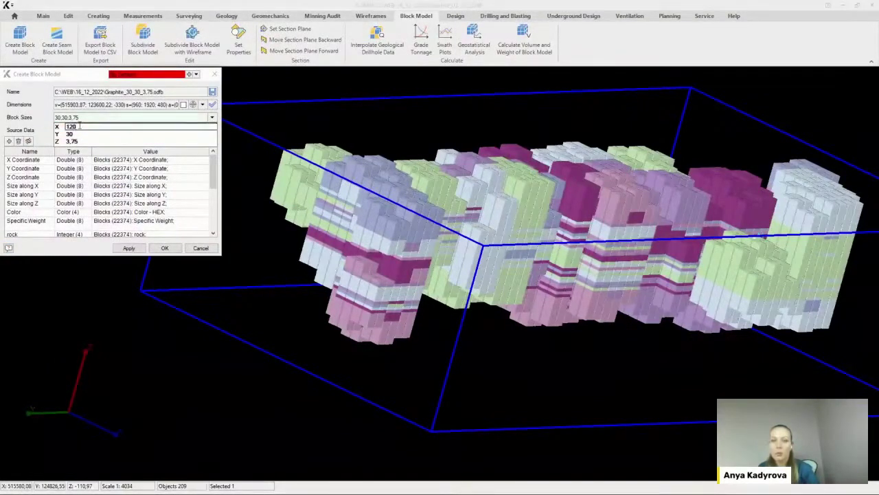
click(78, 133)
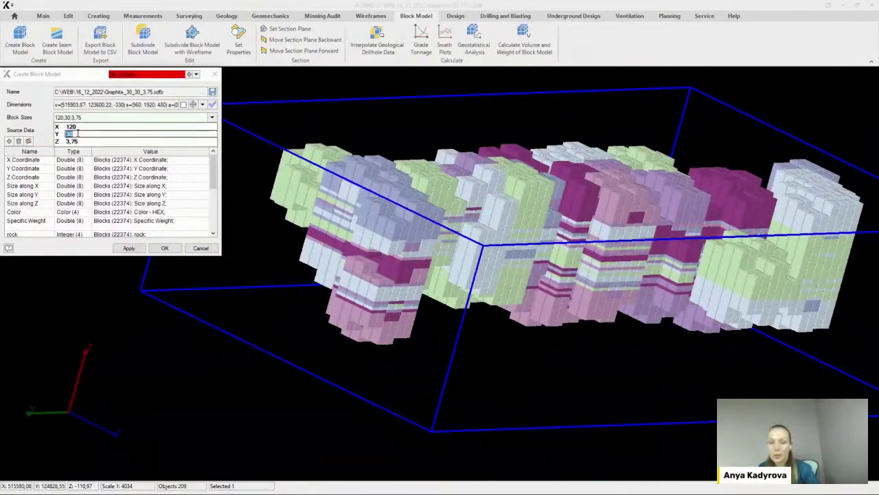
text(120)
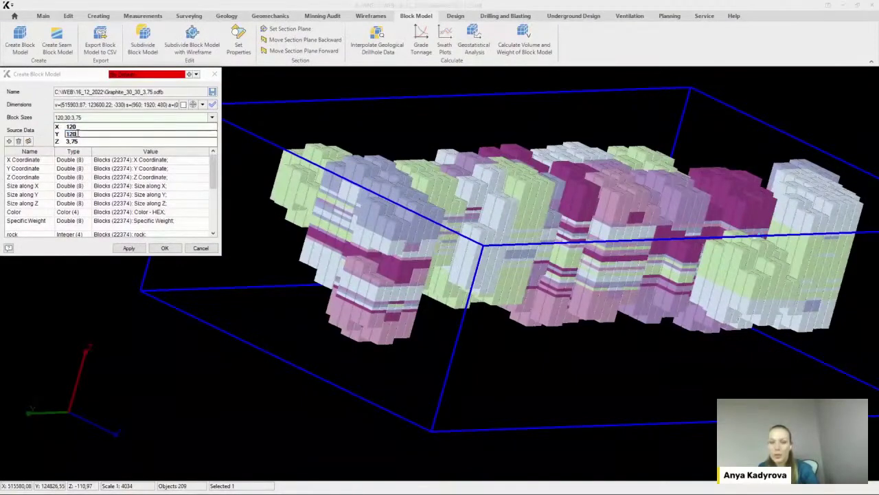
click(81, 140)
text(15)
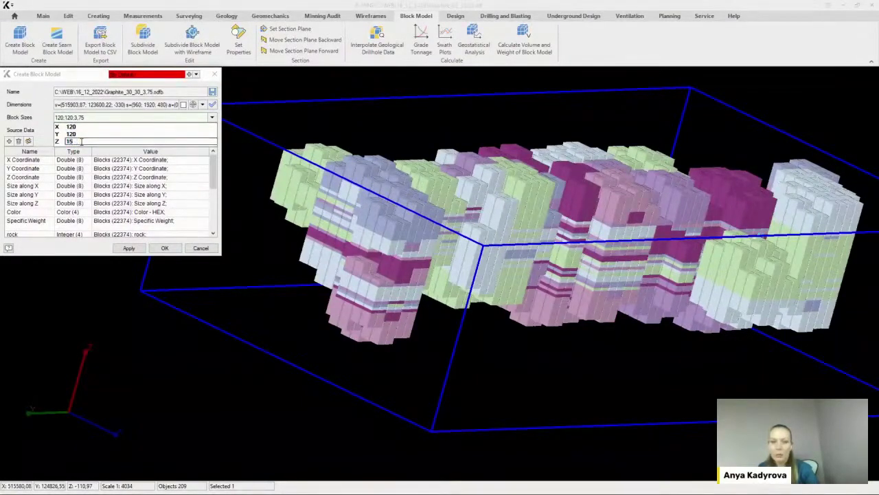
click(45, 129)
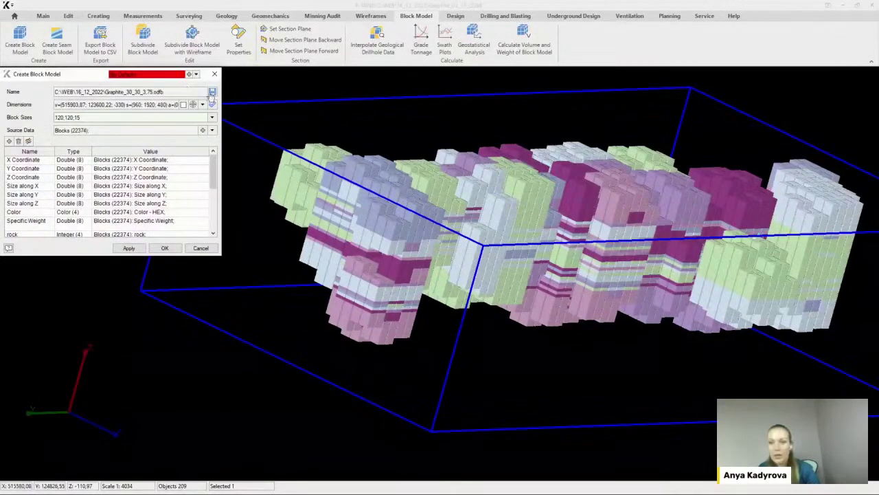
Name the new block model's file Graphite_120_120_15.odfb in the 16_12_2022 folder
click(212, 92)
click(126, 445)
text(Graphite_120_)
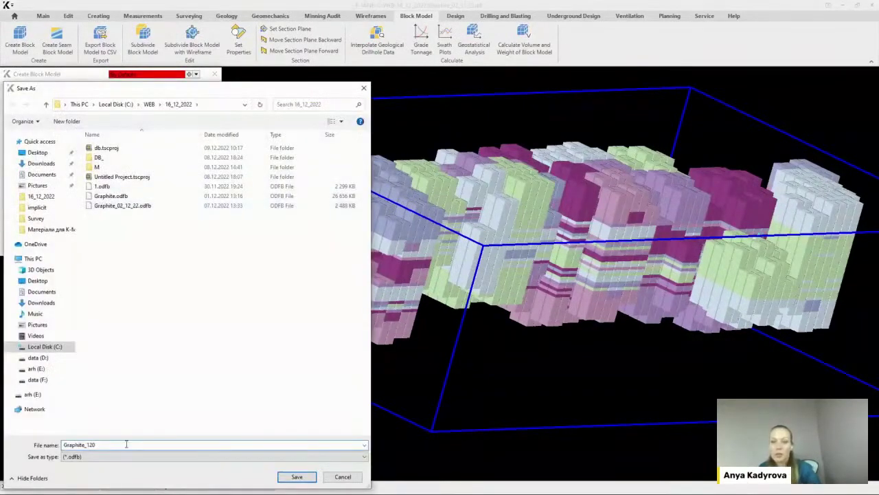
text(120)
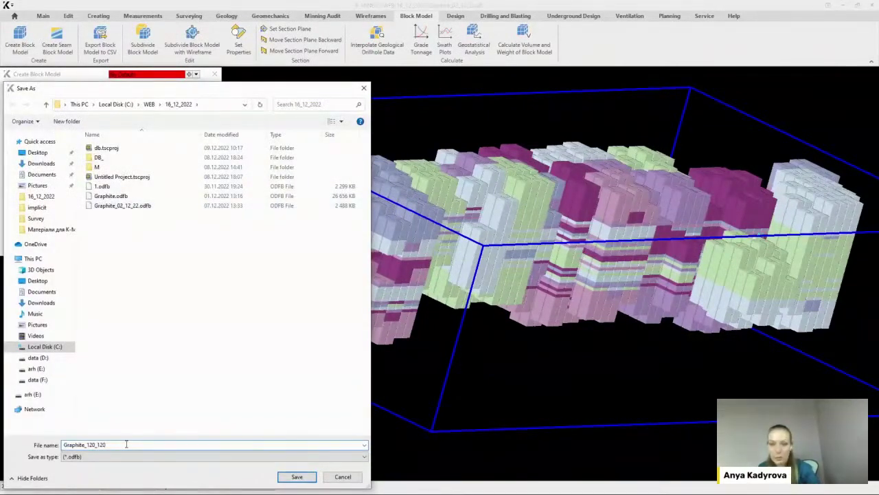
text(_15)
key(Return)
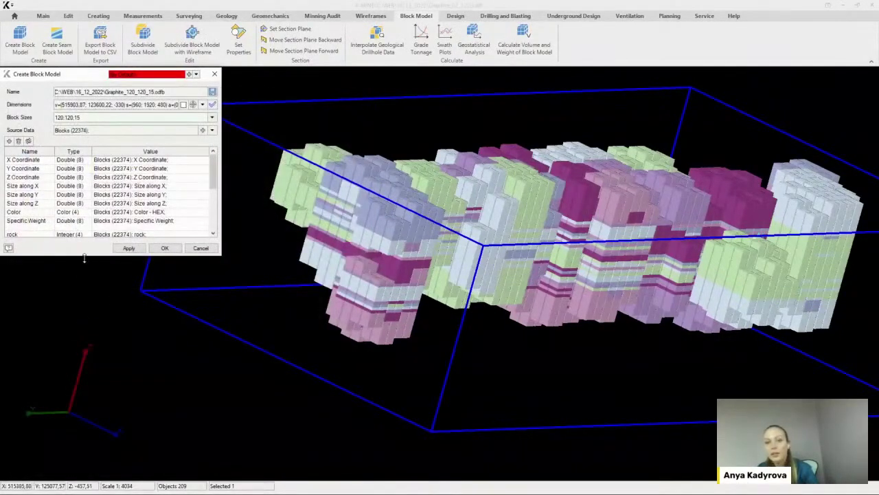
Check the value settings of properties C, CO2 and H, and create the 120 x 120 x 15 block model without saving settings
drag(85, 262, 87, 320)
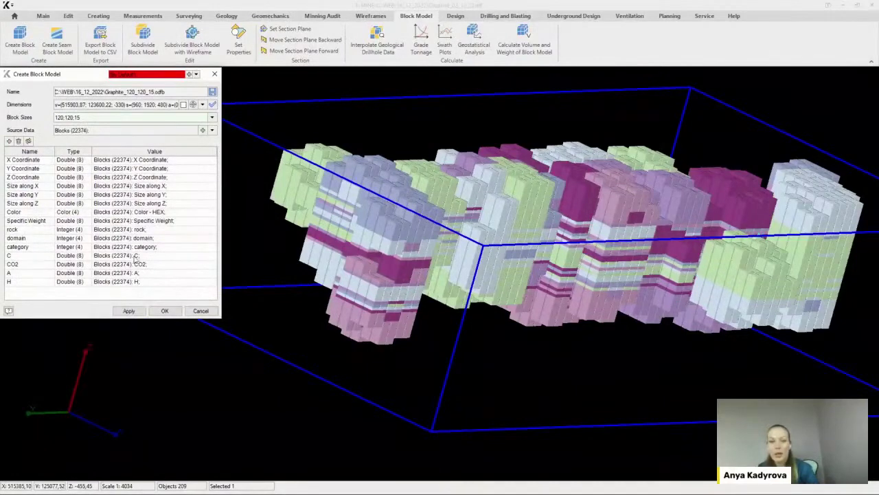
click(96, 257)
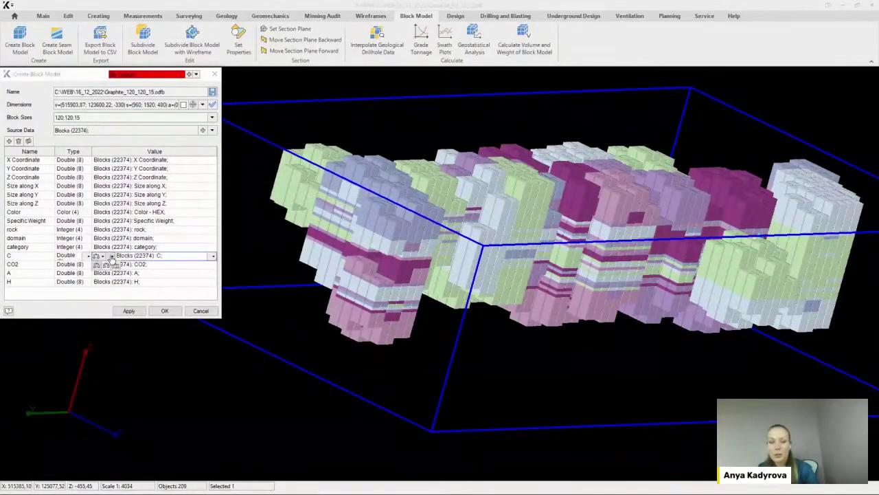
click(105, 266)
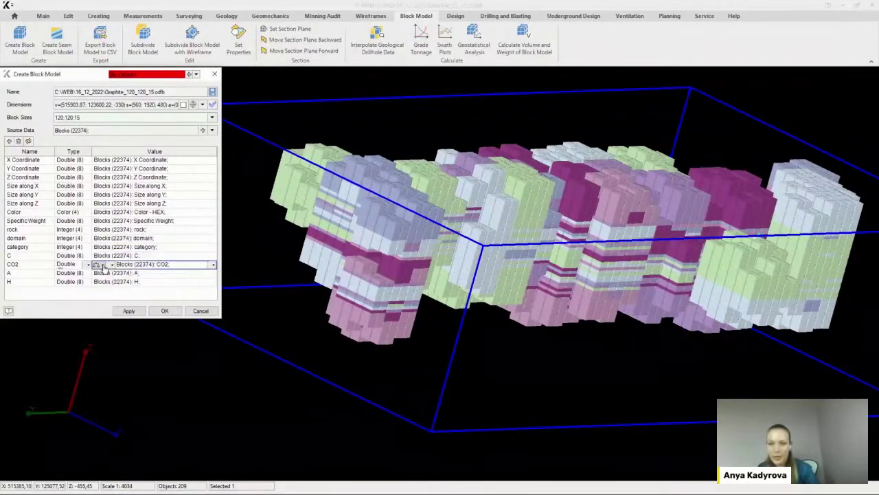
click(104, 282)
click(166, 311)
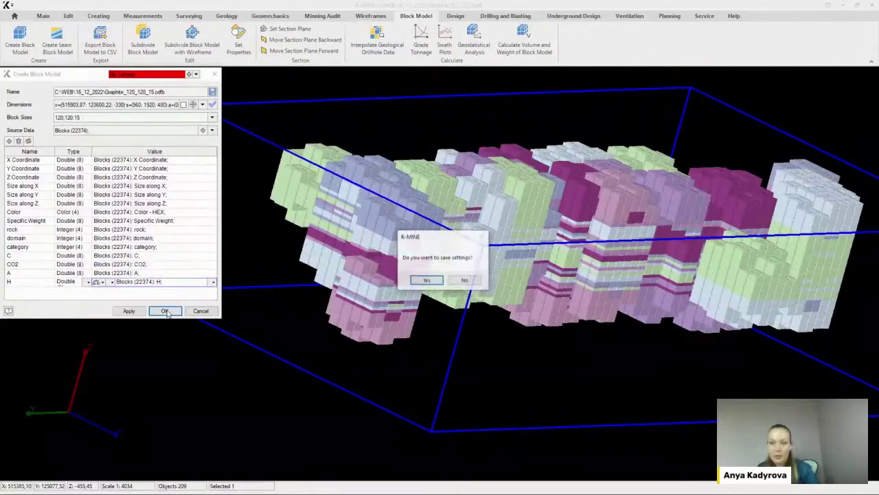
click(463, 280)
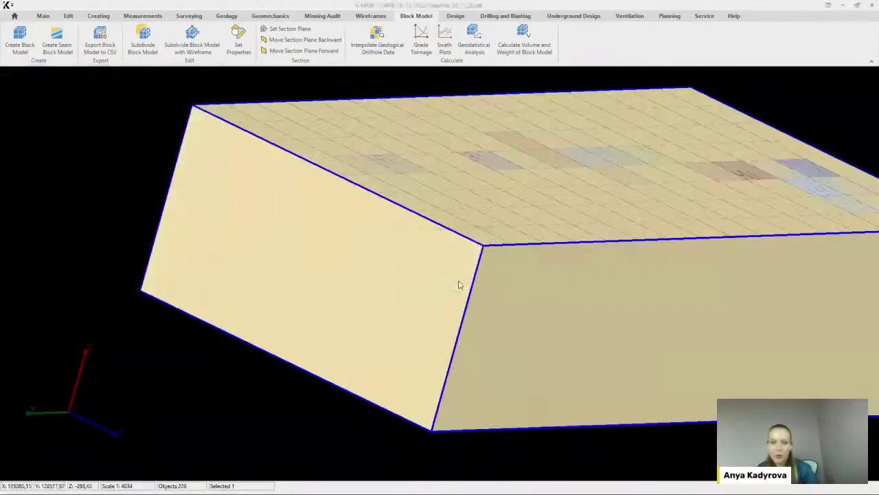
Hide the new block model's waste blocks by turning Visible off for blocks whose rock property is Waste
scroll(454, 282, down, 3)
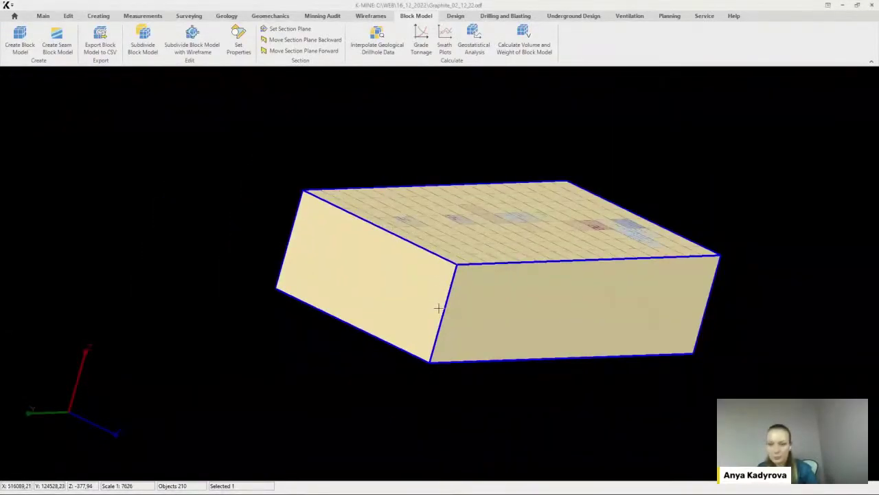
click(231, 325)
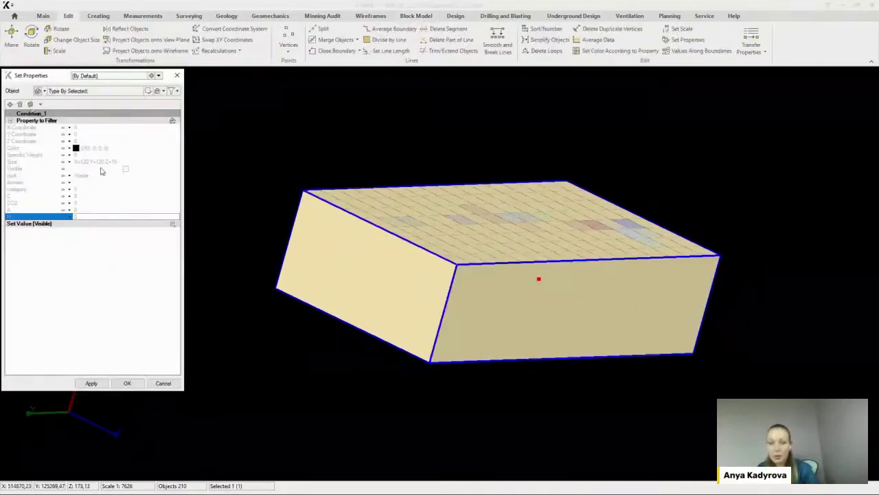
click(98, 177)
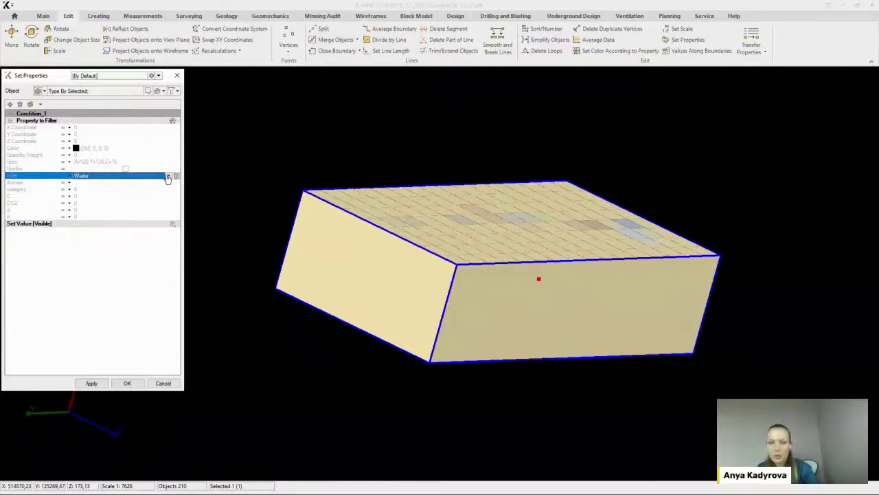
click(169, 176)
click(94, 184)
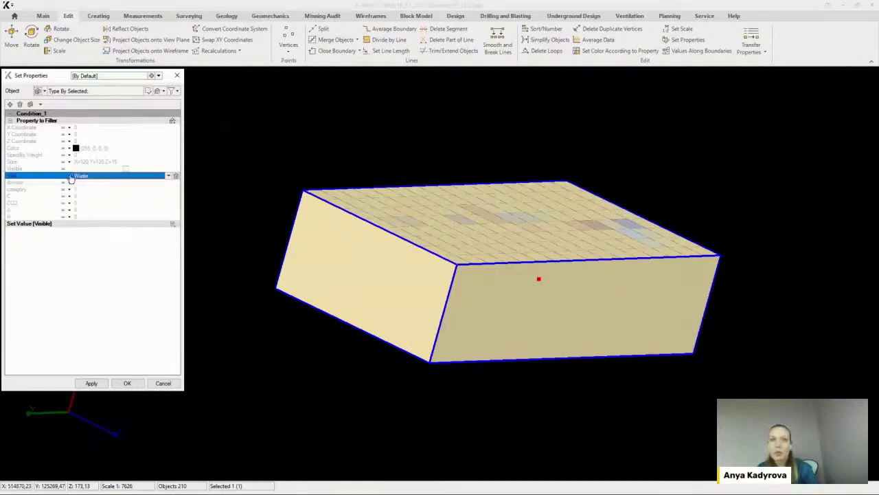
click(48, 177)
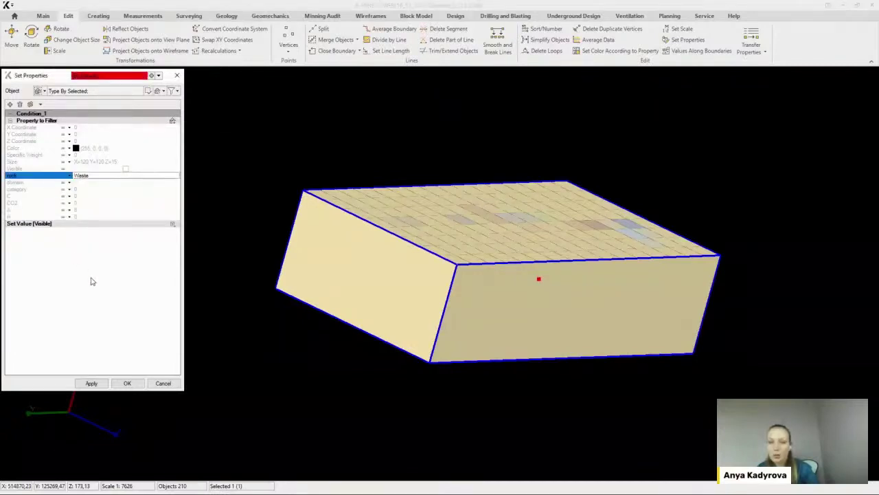
click(100, 381)
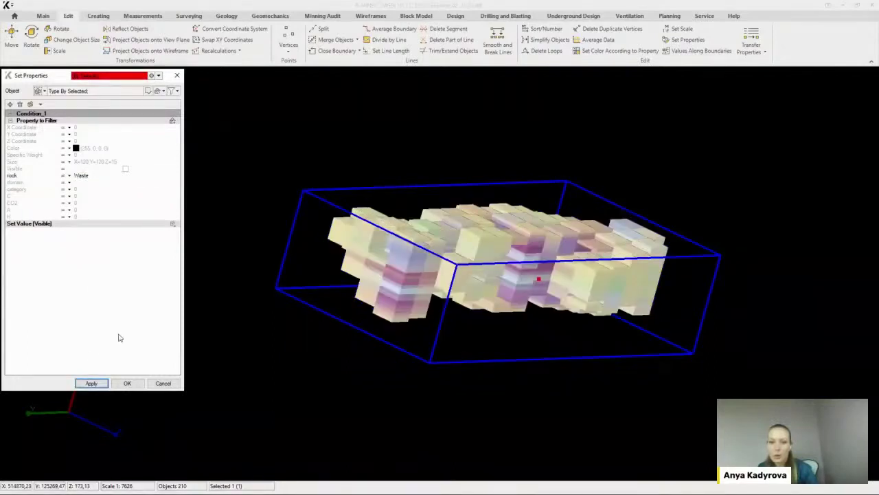
scroll(400, 256, up, 2)
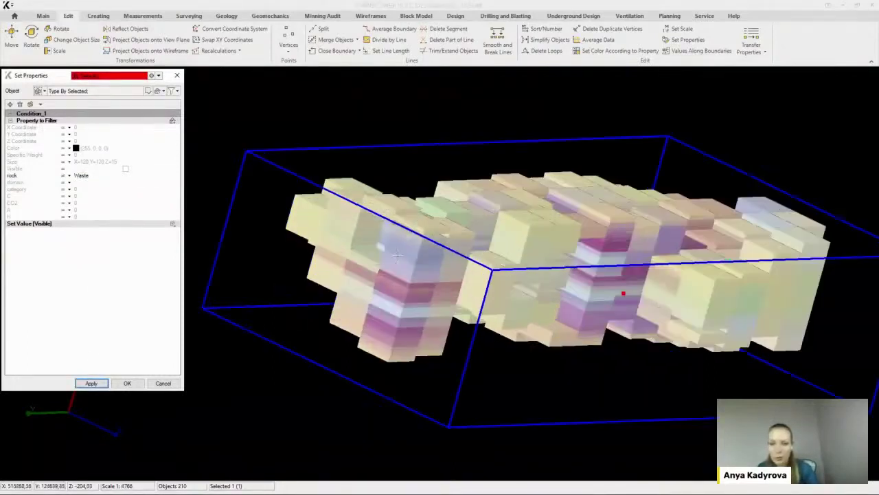
middle_drag(400, 256, 401, 274)
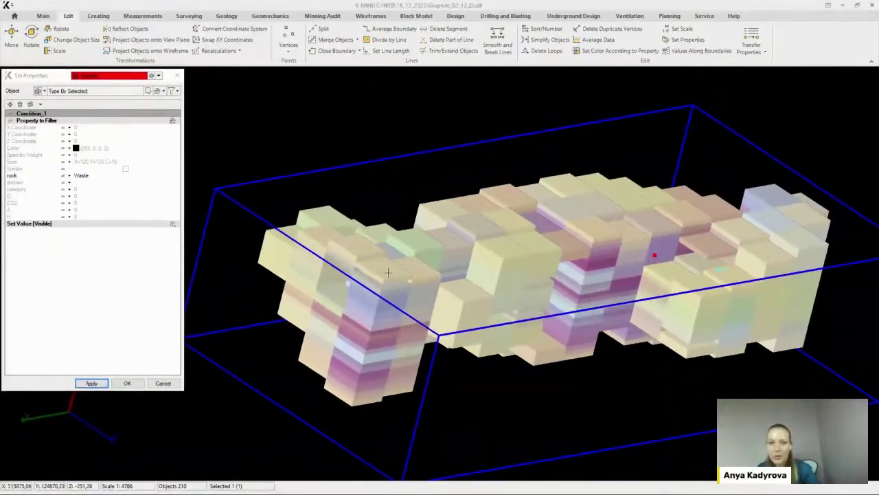
key(Escape)
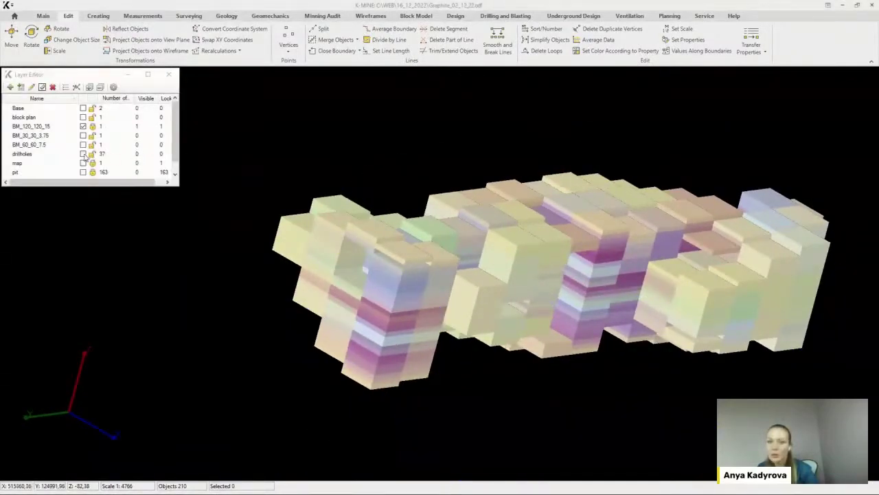
Show the drillholes layer, unlock the BM_120_120_15 layer, and select the drillholes together with the block model
click(83, 154)
click(338, 187)
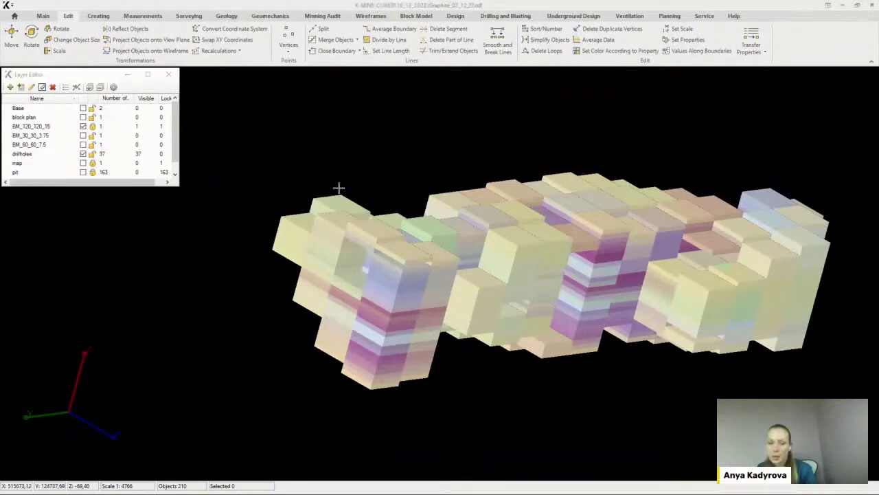
click(92, 128)
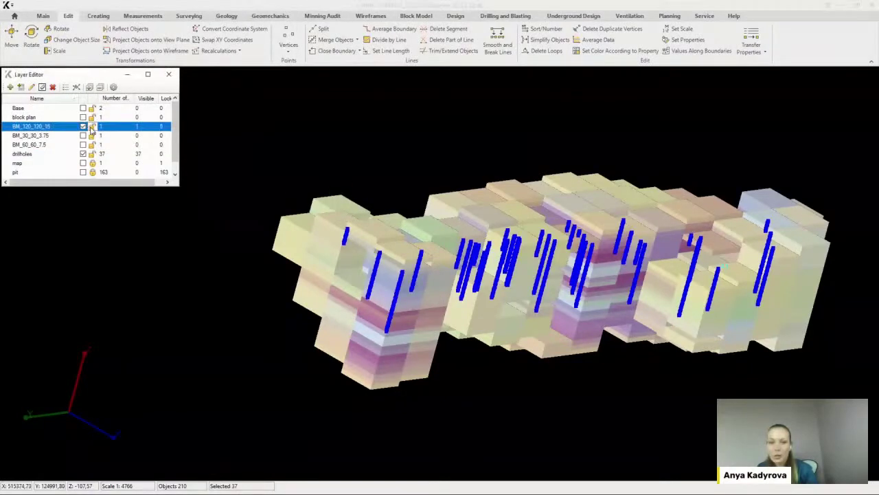
click(367, 202)
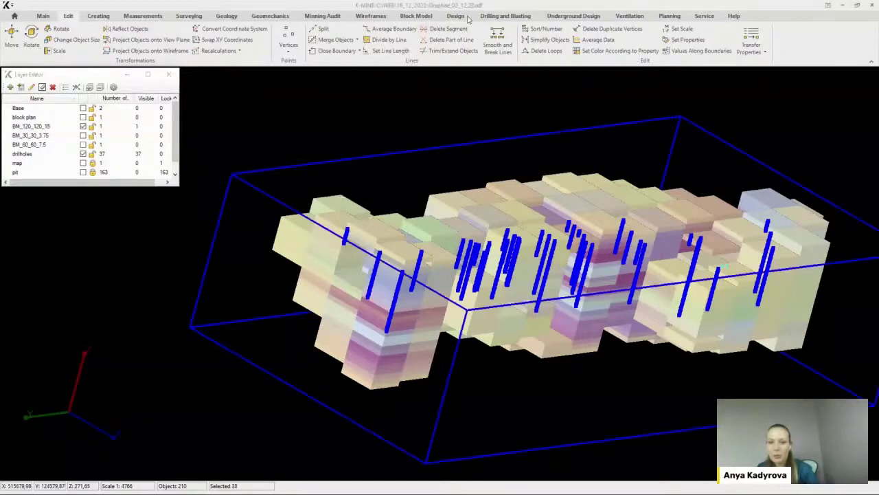
Calculate the volume and weight of the 120 x 120 x 15 block model grouped by rock, with C averaged by weight
click(417, 16)
click(514, 40)
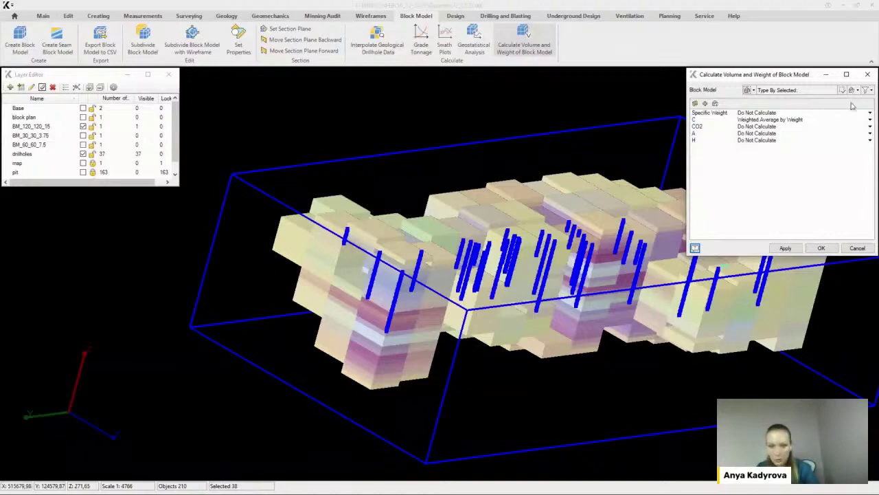
click(707, 113)
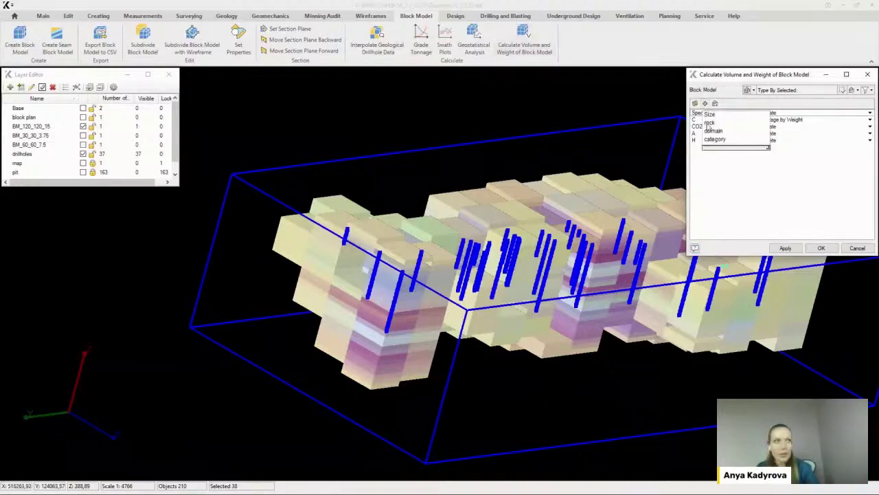
click(708, 122)
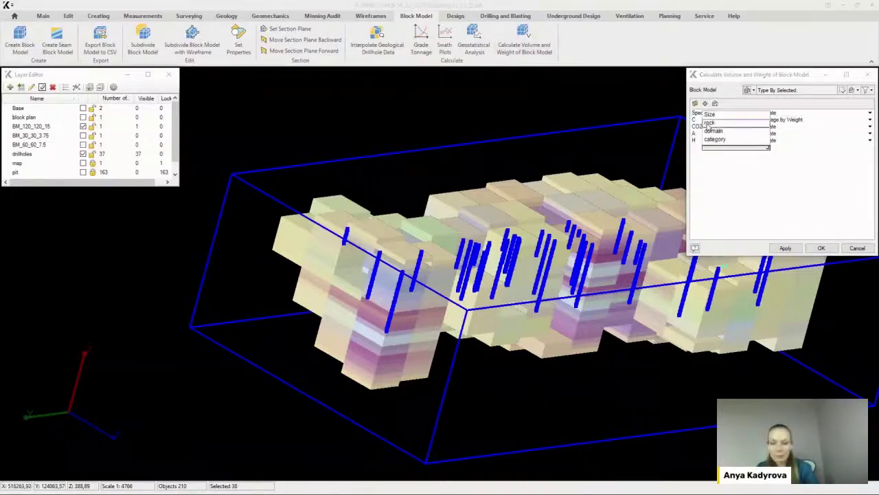
click(786, 248)
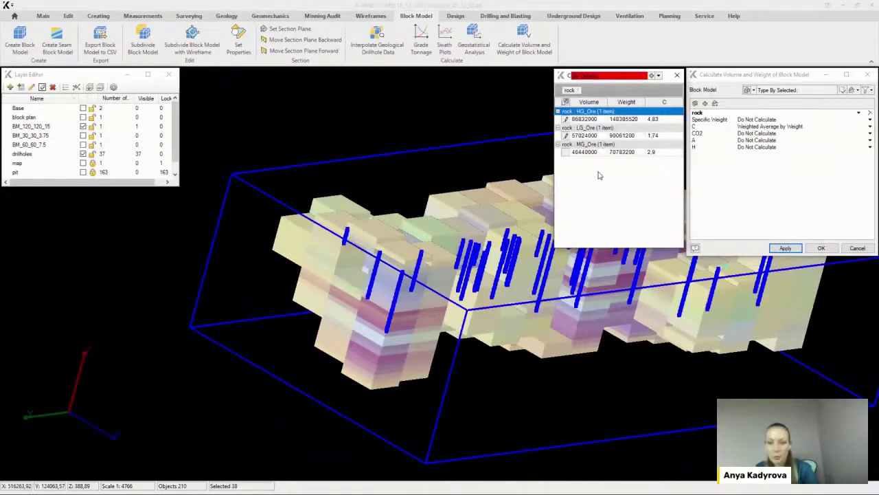
Display BM_30_30_3.75 instead of BM_120_120_15 and calculate its volume, weight and C grade by rock for comparison
click(324, 124)
click(83, 135)
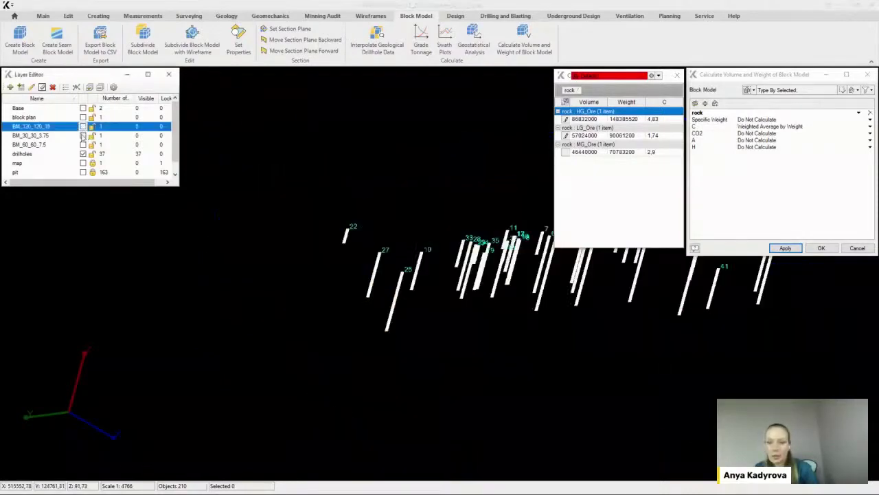
click(267, 206)
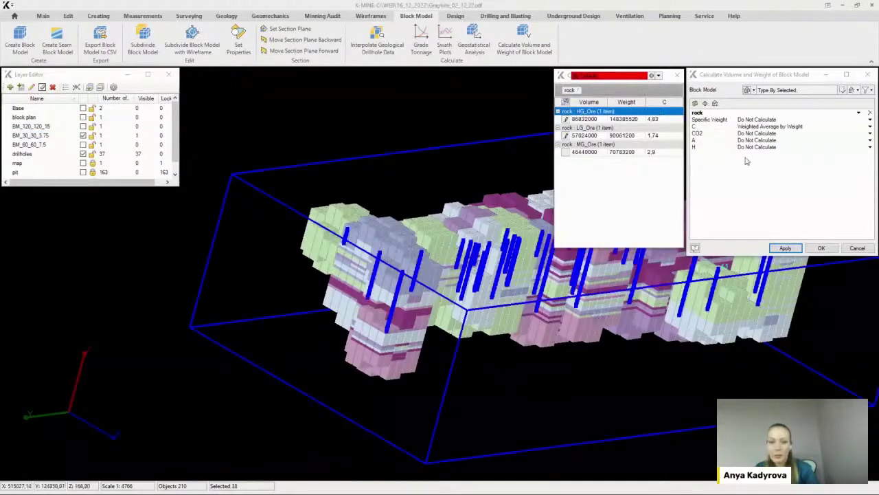
click(757, 190)
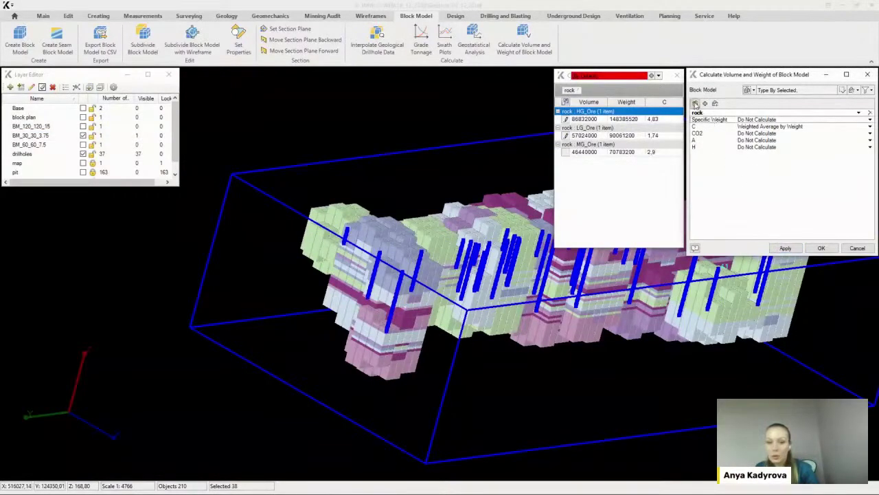
click(786, 248)
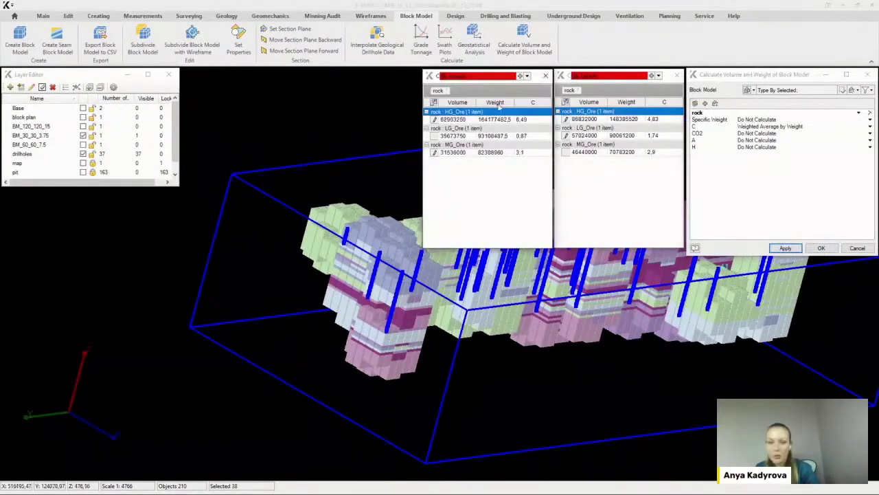
click(467, 121)
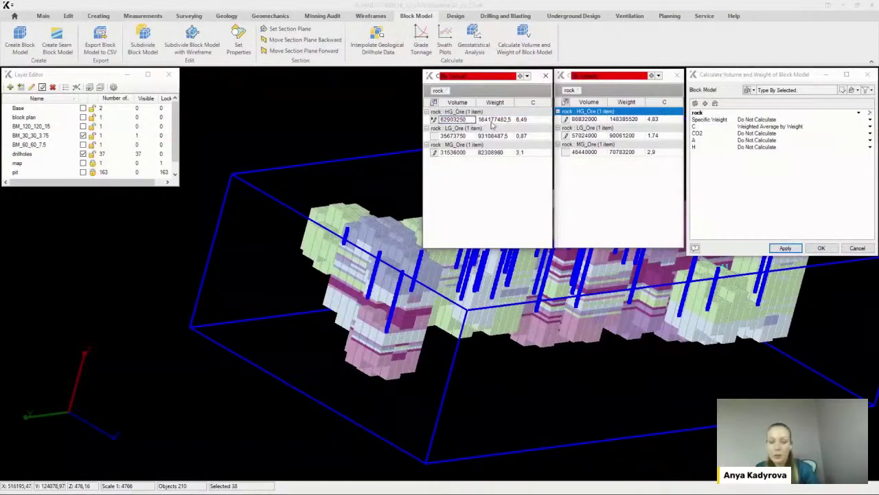
click(527, 121)
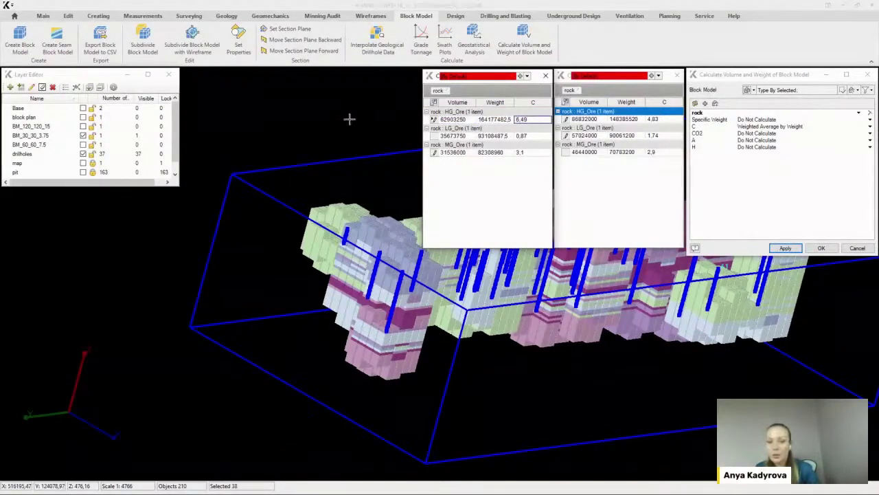
Display BM_60_60_7.5 instead of BM_30_30_3.75 and calculate its volume and weight by rock
click(270, 137)
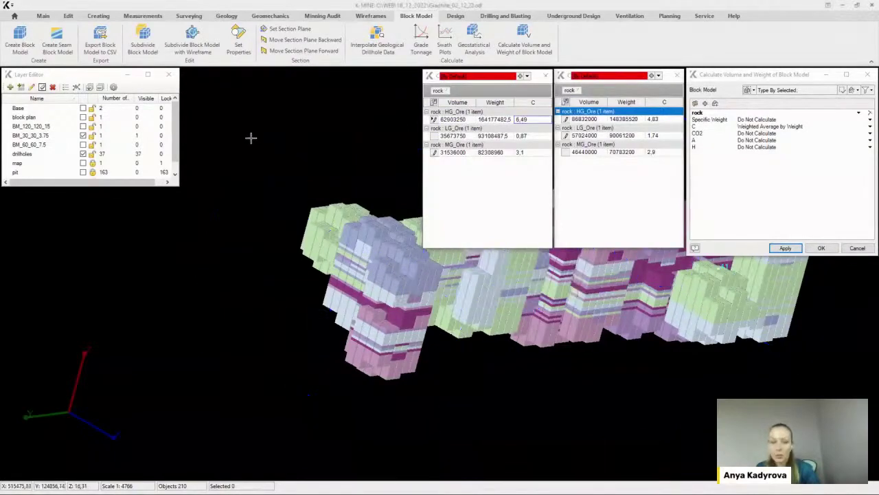
click(84, 135)
click(83, 145)
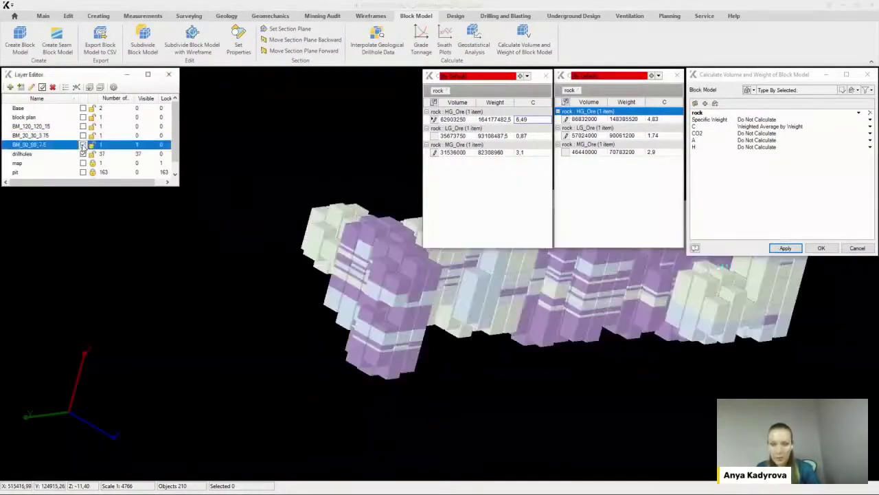
click(314, 157)
click(795, 252)
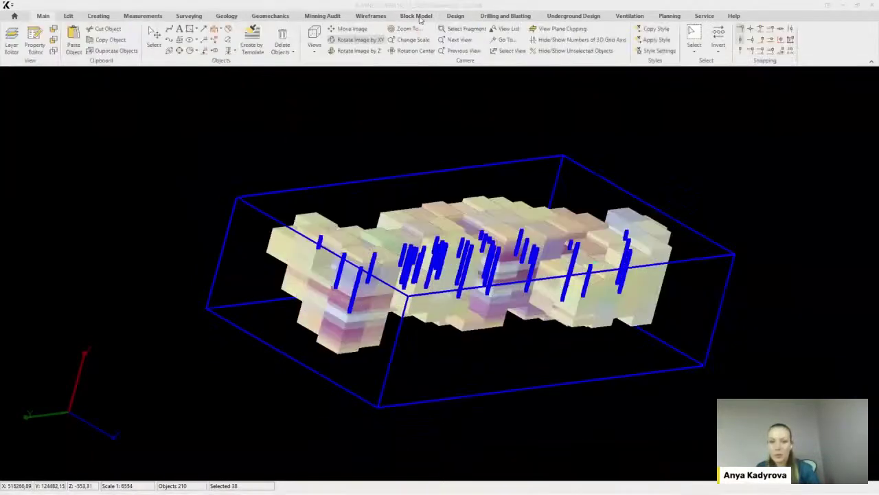
Generate a grade-tonnage chart for the selected 120 x 120 x 15 block model using property C and a divide range of 1
click(417, 16)
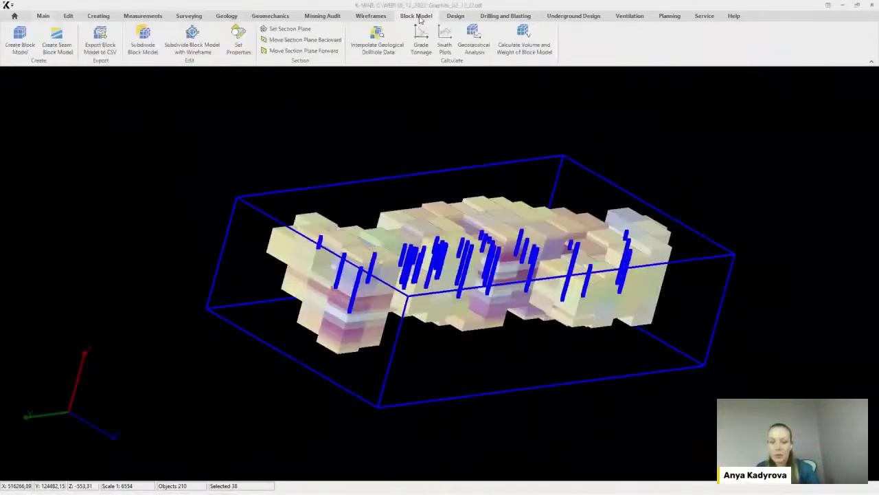
click(421, 44)
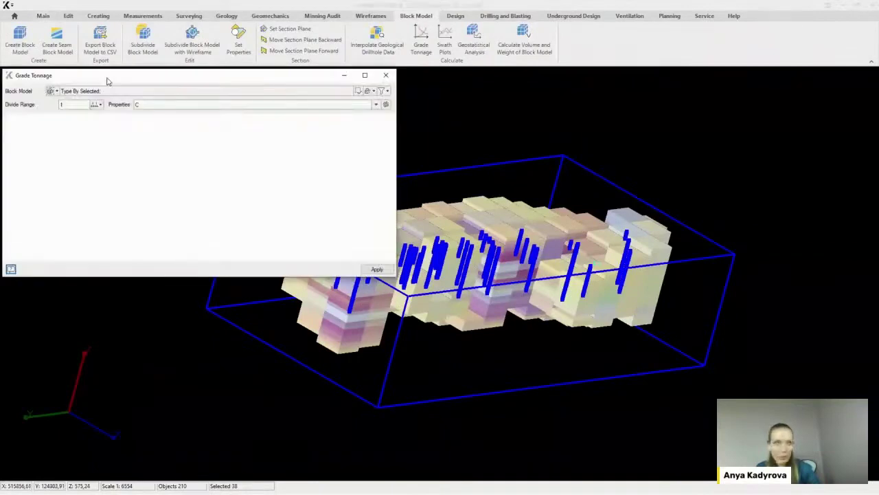
click(375, 104)
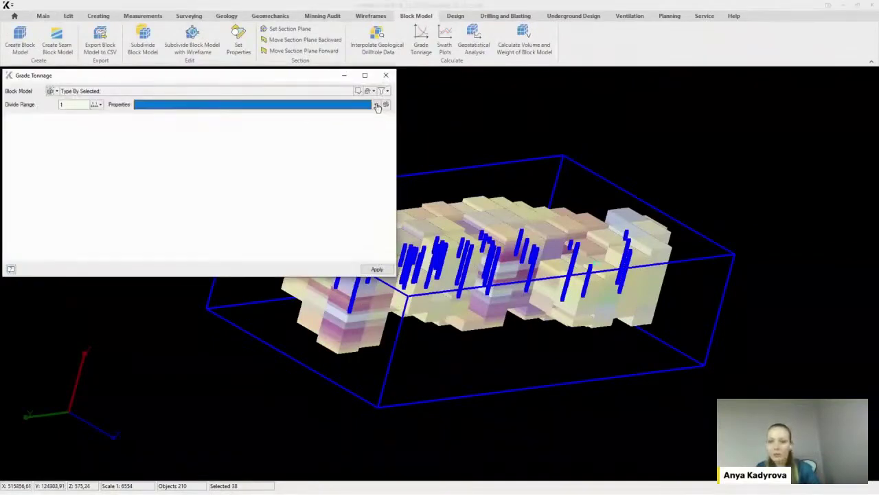
click(353, 149)
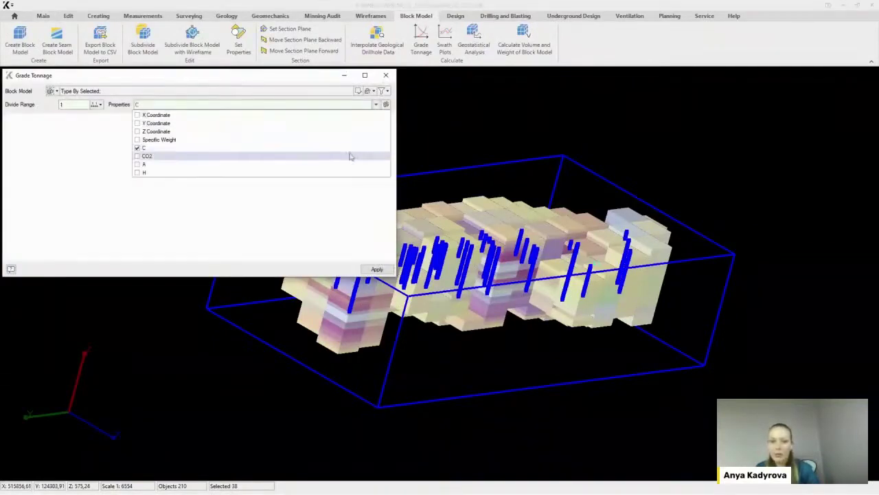
click(285, 203)
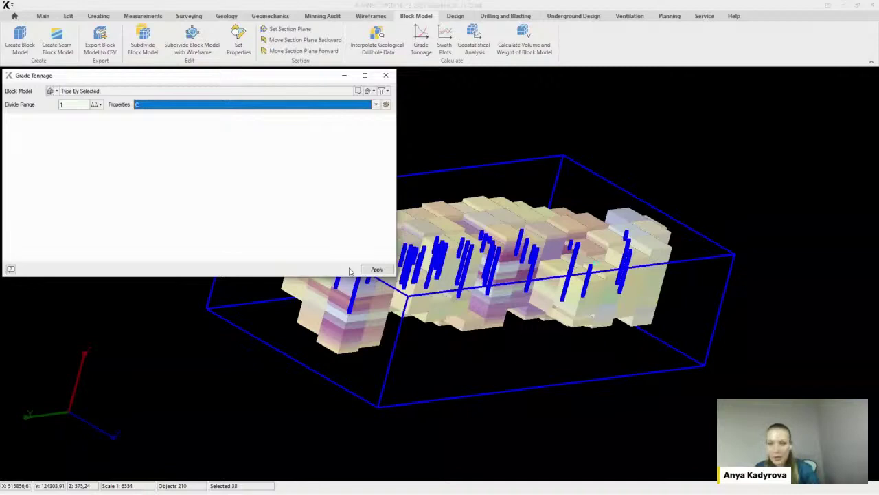
click(377, 269)
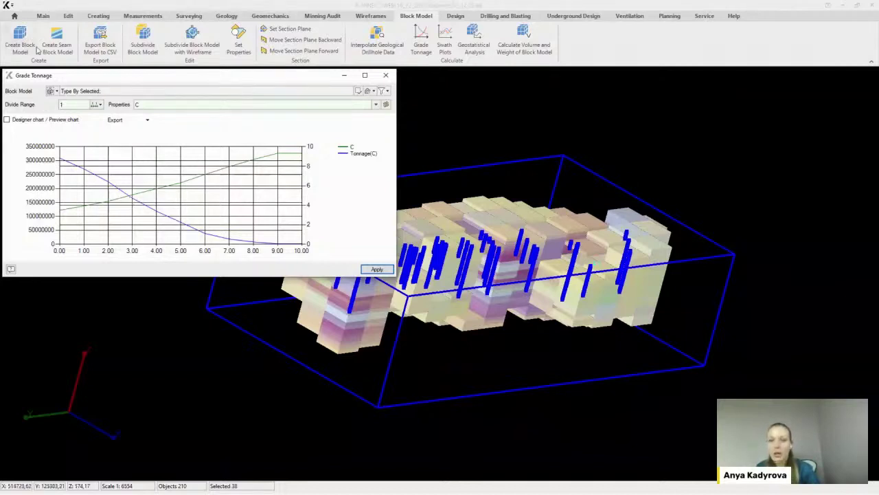
Display BM_60_60_7.5 instead of BM_120_120_15 and regenerate the grade-tonnage chart for property C
click(42, 15)
click(11, 45)
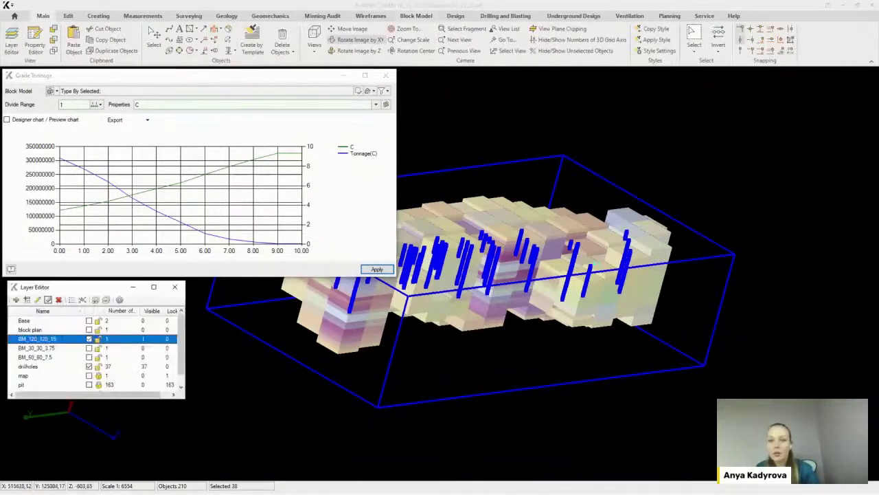
click(89, 339)
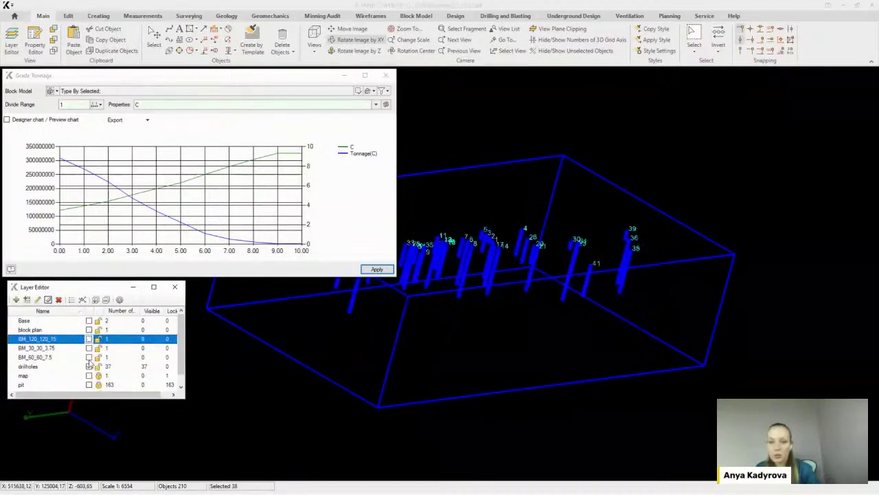
click(88, 357)
click(275, 390)
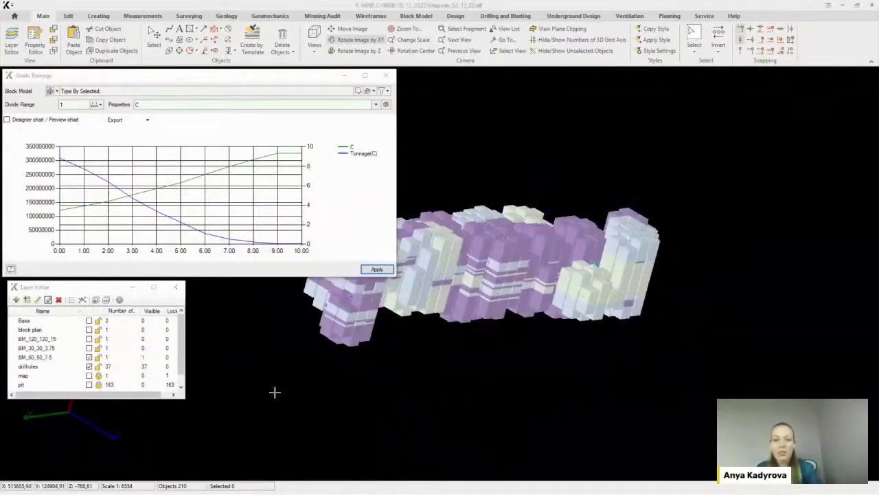
click(376, 269)
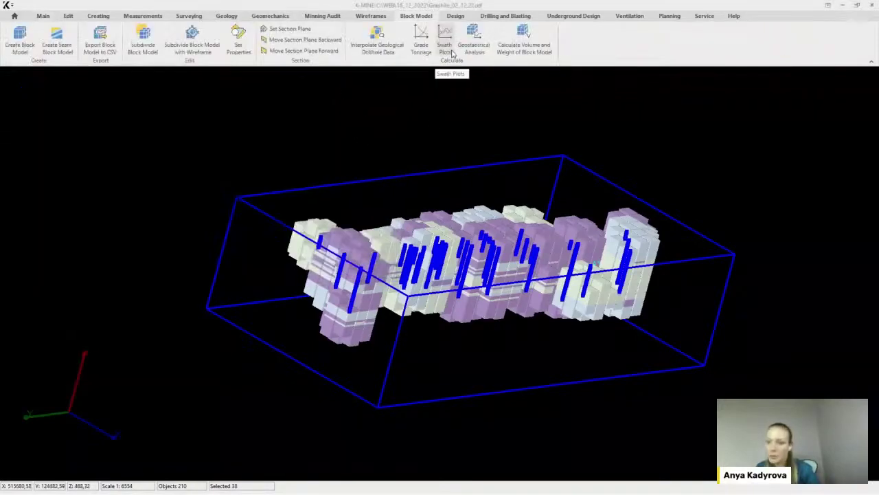
Generate a swath plot comparing block model property C with drillhole property Cgr at a divide range of 100
click(445, 46)
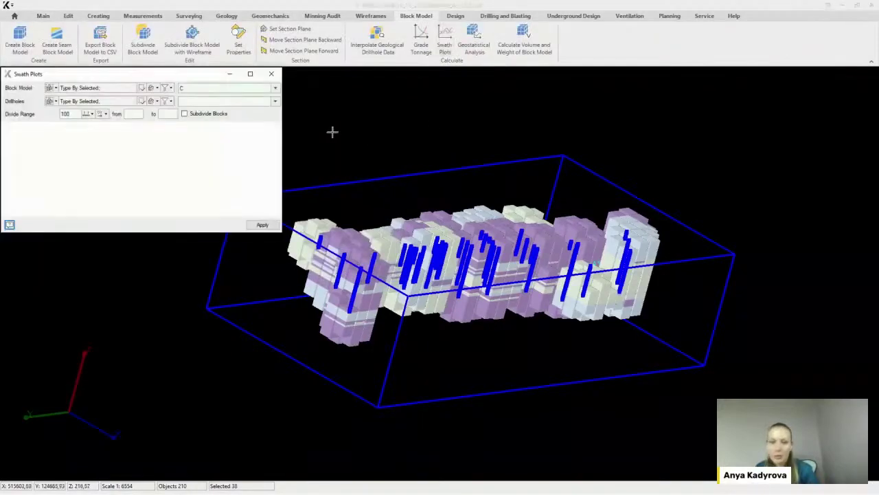
click(275, 105)
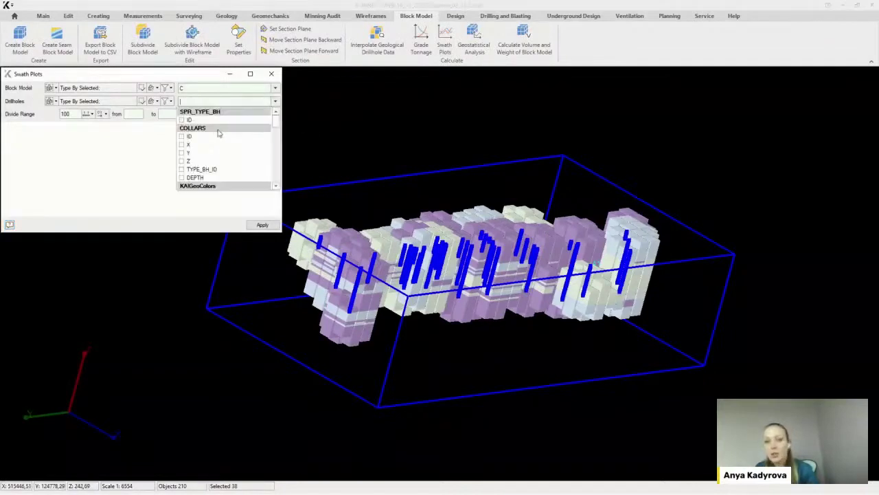
scroll(213, 147, down, 3)
click(183, 145)
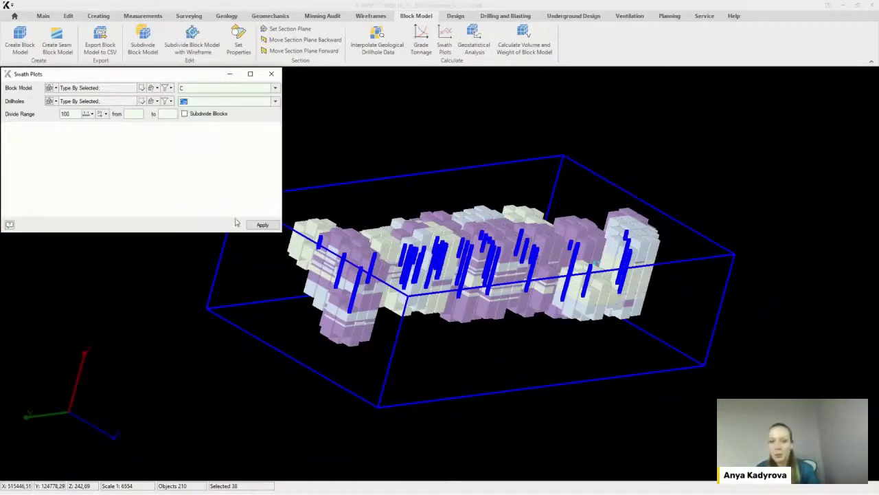
click(259, 227)
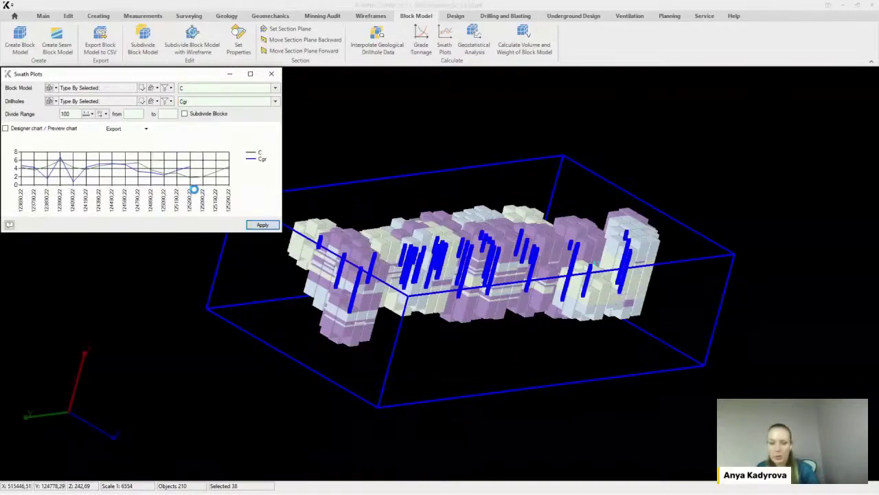
Limit the swath plot's range from 124000 to 125200 and recalculate it
click(132, 115)
text(1)
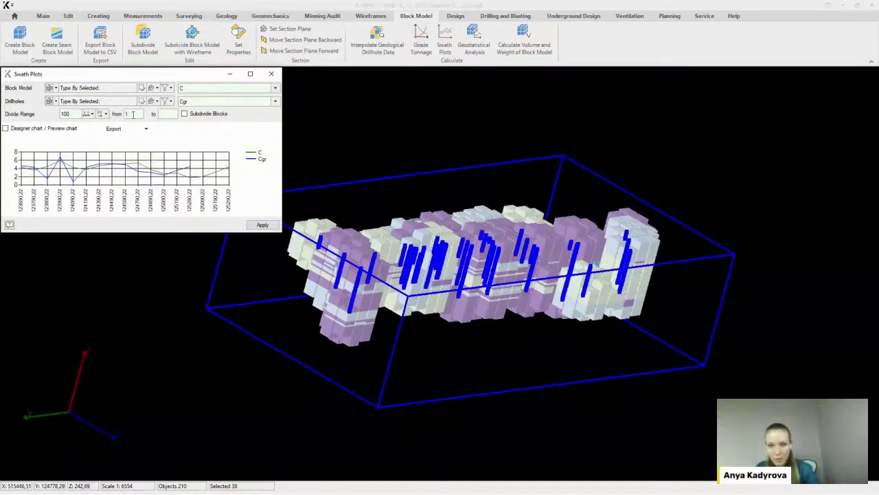
text(2400)
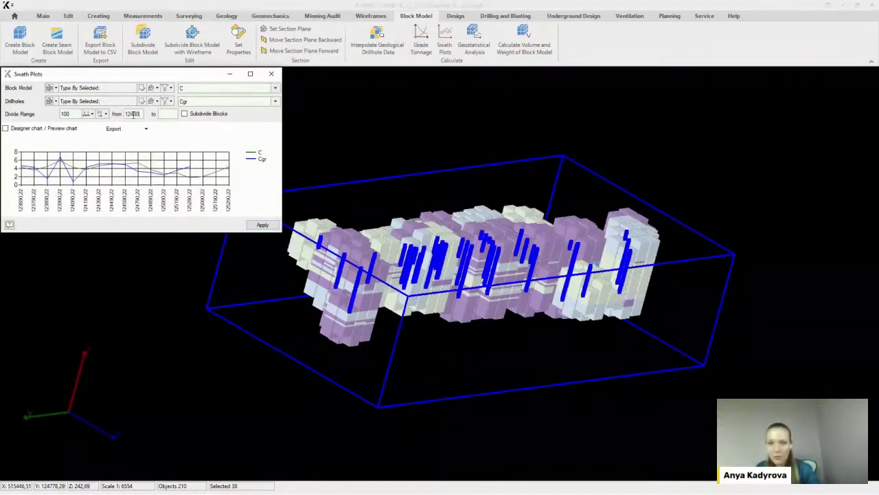
text(0)
click(167, 116)
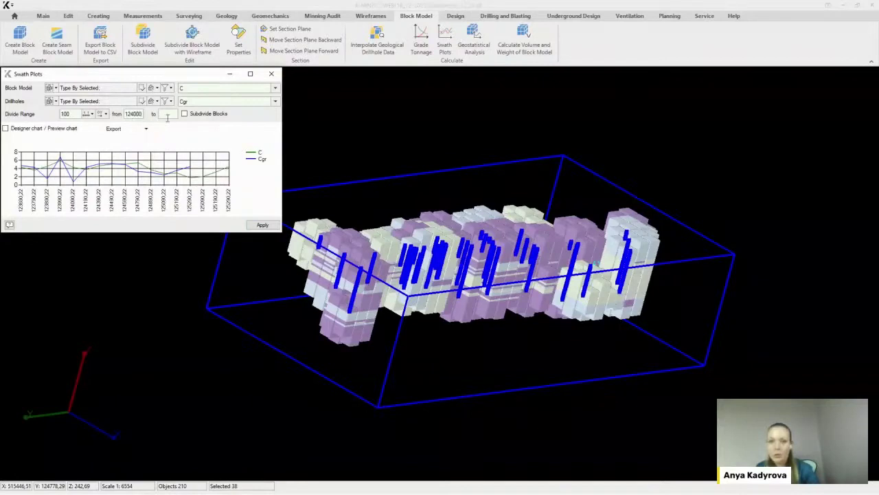
text(125)
text(200)
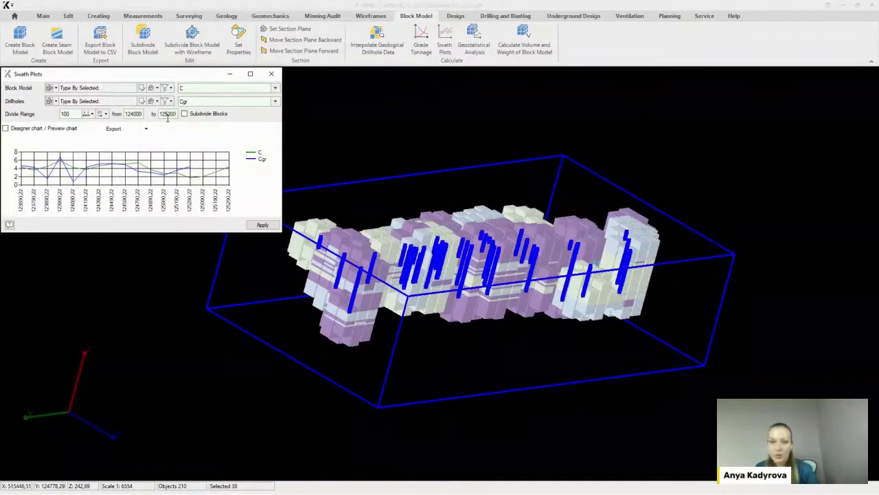
click(262, 224)
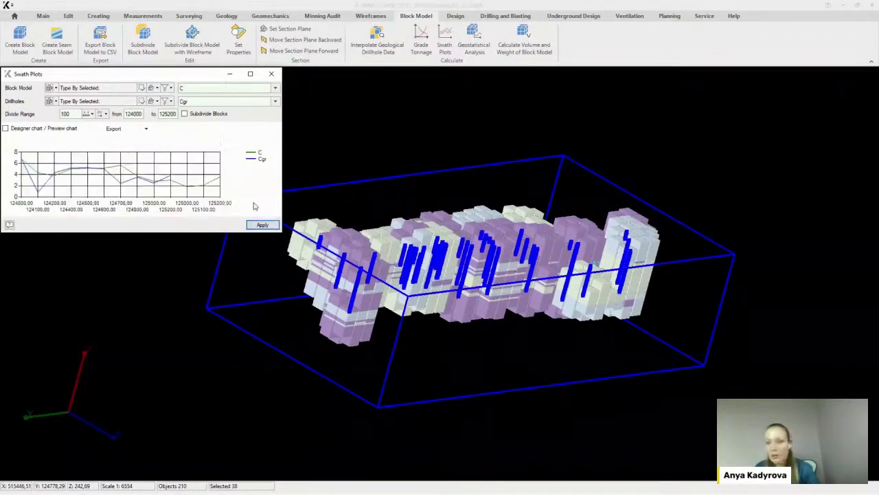
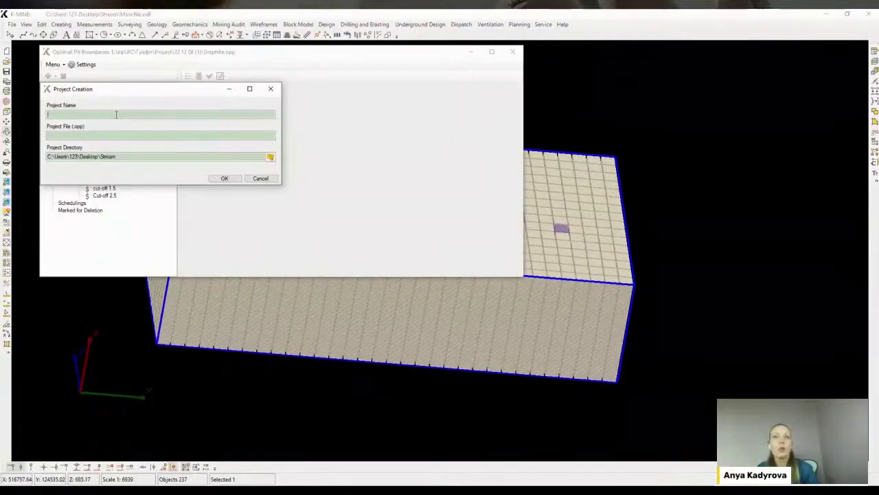
Create an optimal pit boundaries project with the name and project file Stream, stored in the Stream directory on the desktop
text(m)
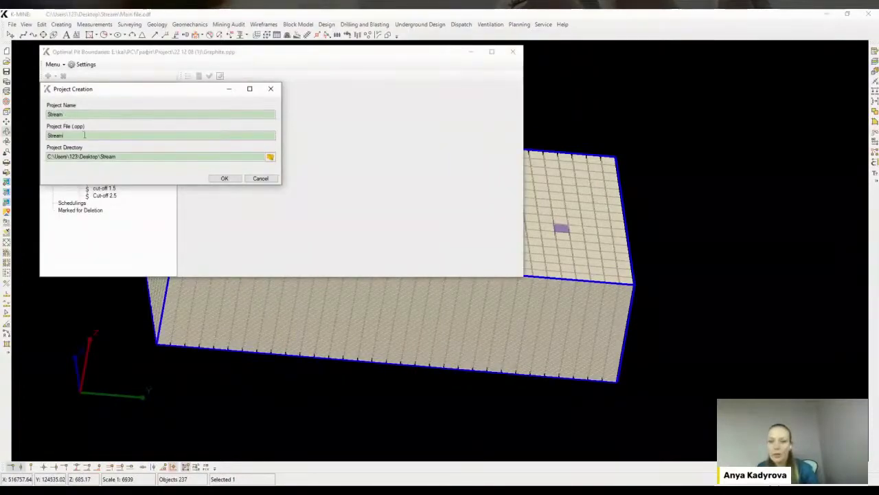
click(270, 157)
click(506, 334)
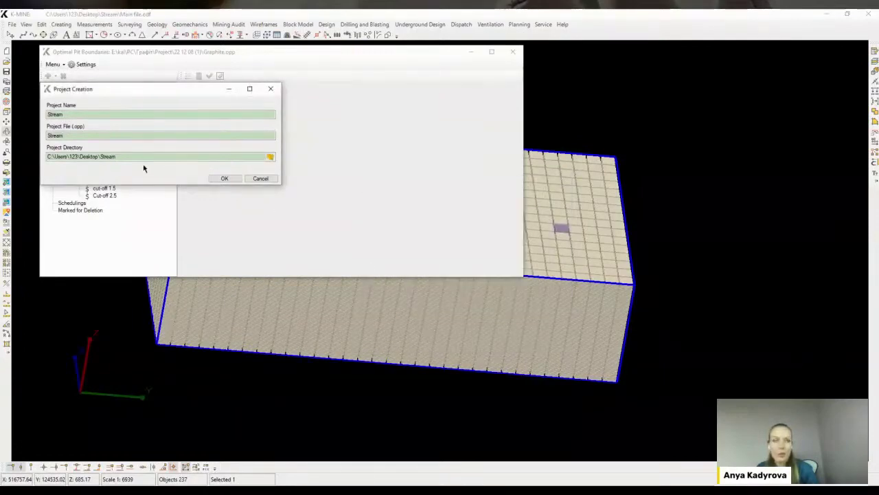
click(210, 179)
In the Stream project's settings, set the number format of weight, volume and costs to 0.0
click(79, 96)
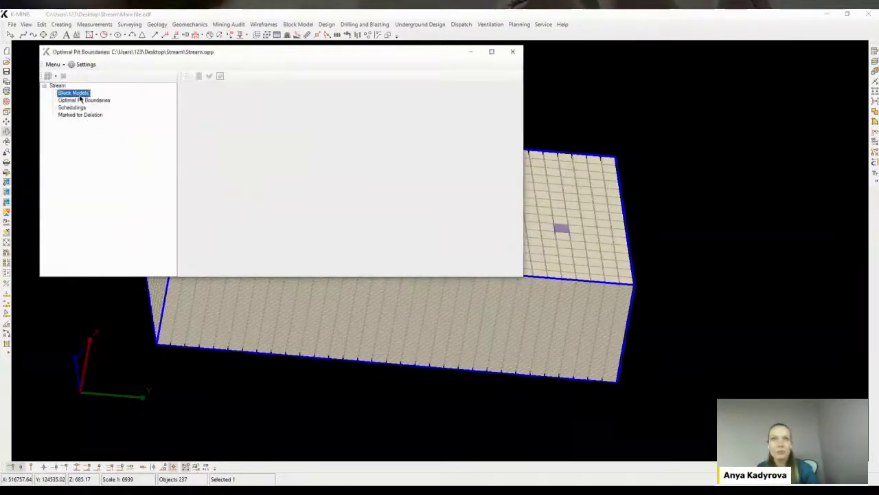
click(82, 64)
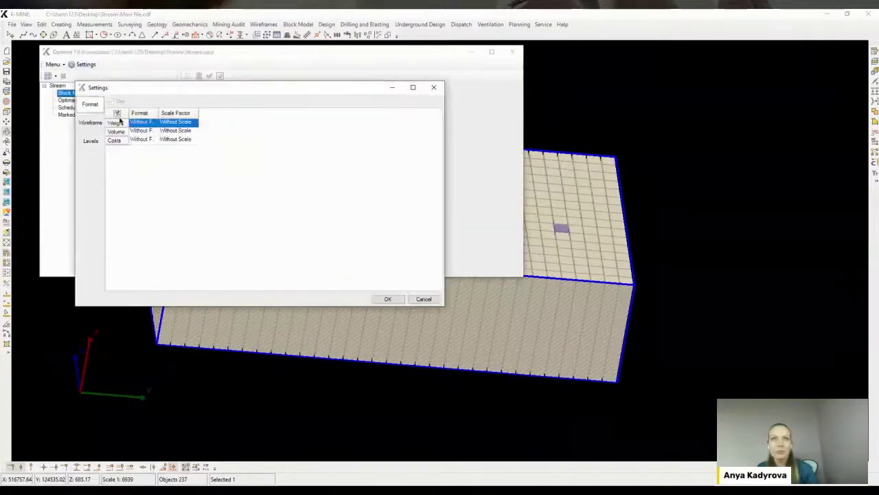
drag(158, 112, 197, 112)
click(165, 122)
click(158, 136)
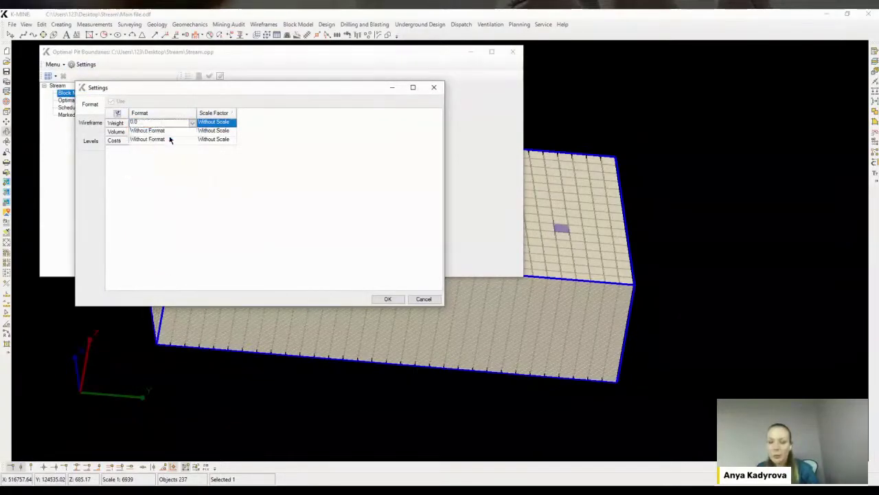
click(168, 131)
click(159, 146)
click(165, 139)
click(190, 140)
click(158, 154)
Set the scale factor of weight, volume and costs to 1000000
click(216, 121)
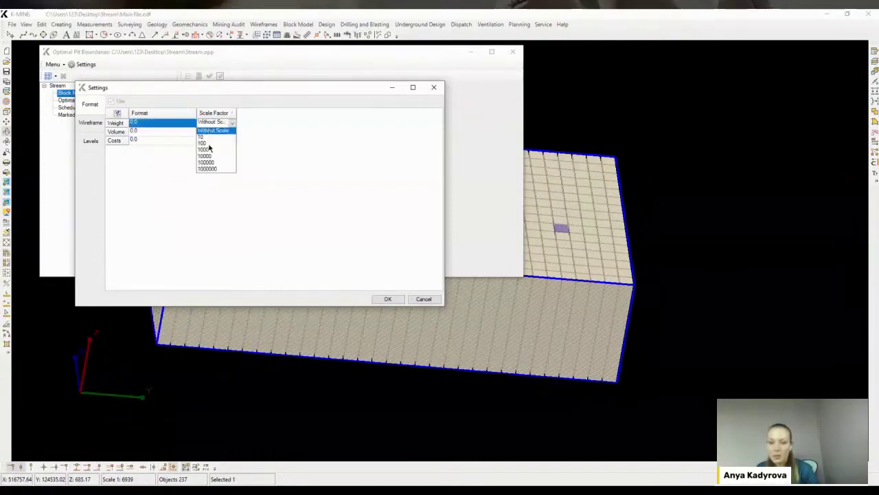
click(210, 168)
click(217, 131)
click(209, 179)
click(212, 140)
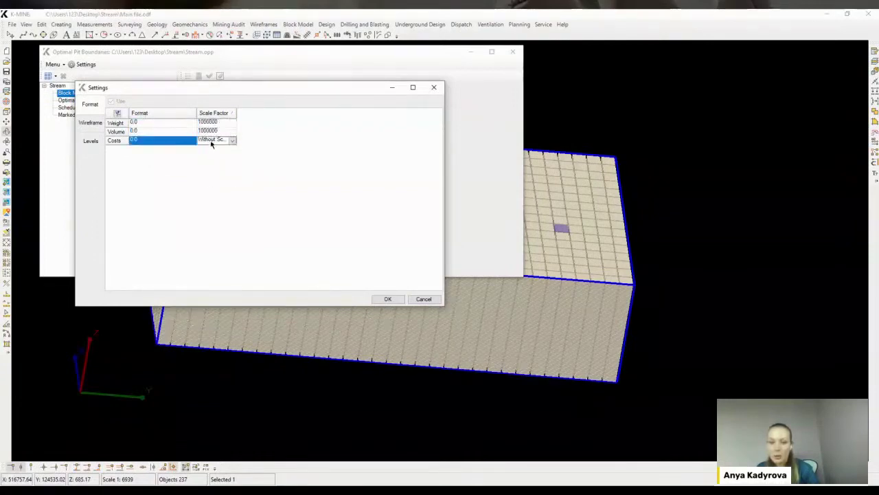
click(212, 140)
click(206, 187)
Choose the WF object setting for the project's wireframes
click(88, 124)
click(172, 112)
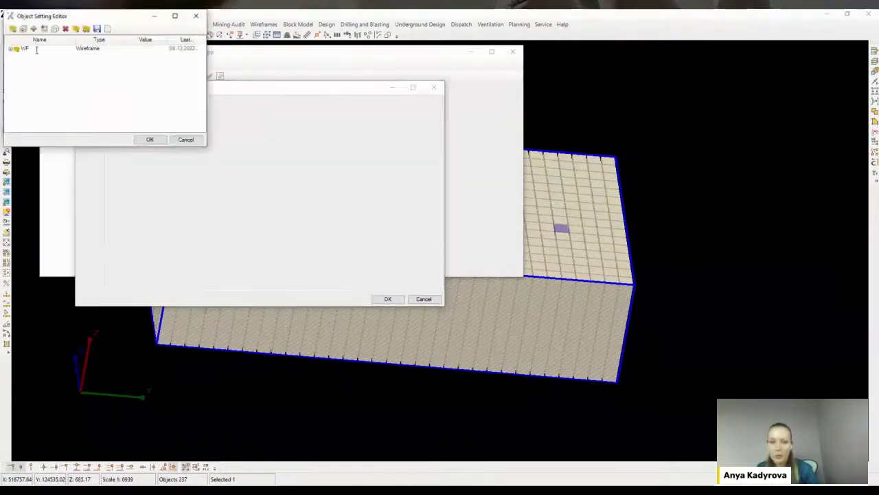
click(16, 49)
click(16, 49)
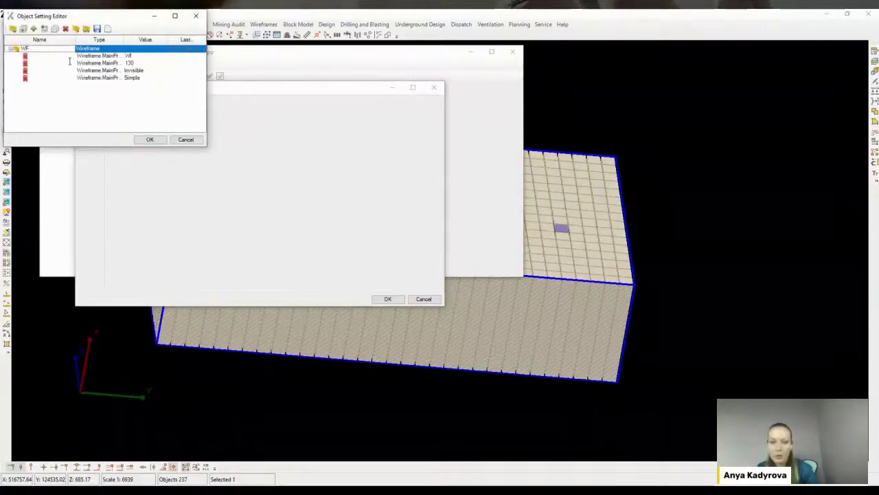
click(150, 139)
Import the project's level list from the file Graphite_15m.khl and expand it to review the level indexes and heights
click(89, 141)
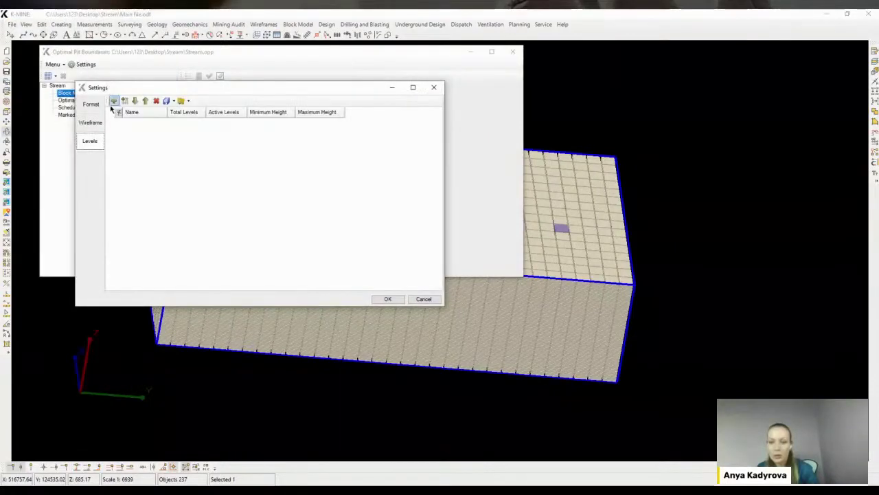
click(189, 101)
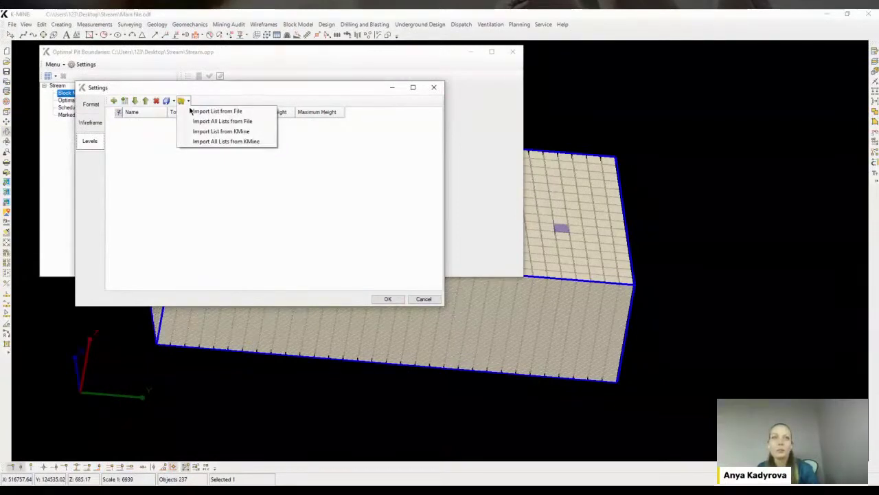
click(219, 112)
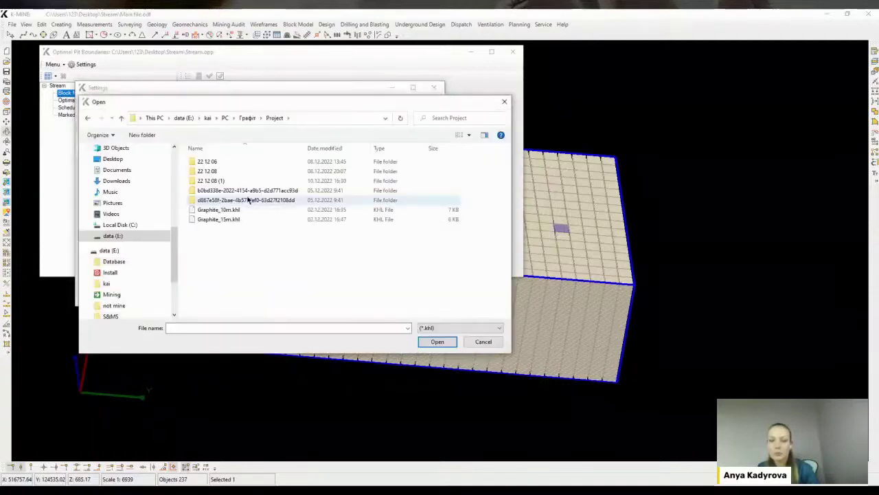
double_click(236, 219)
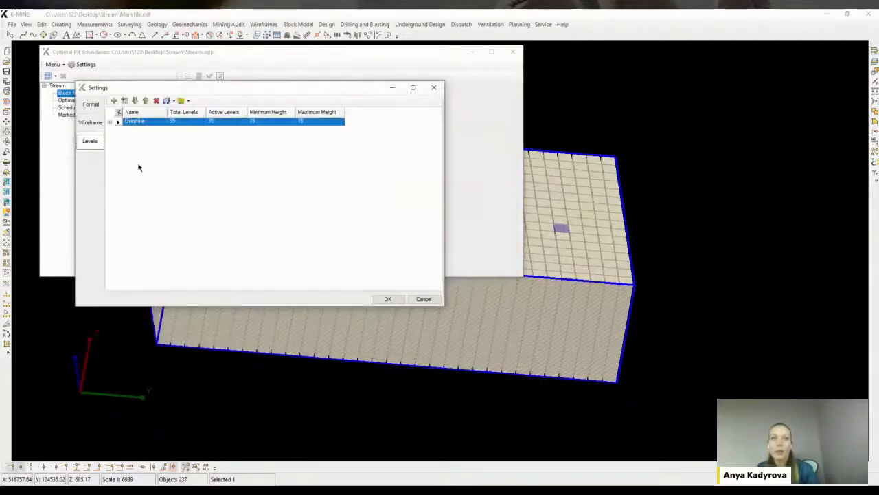
click(110, 123)
scroll(189, 184, down, 5)
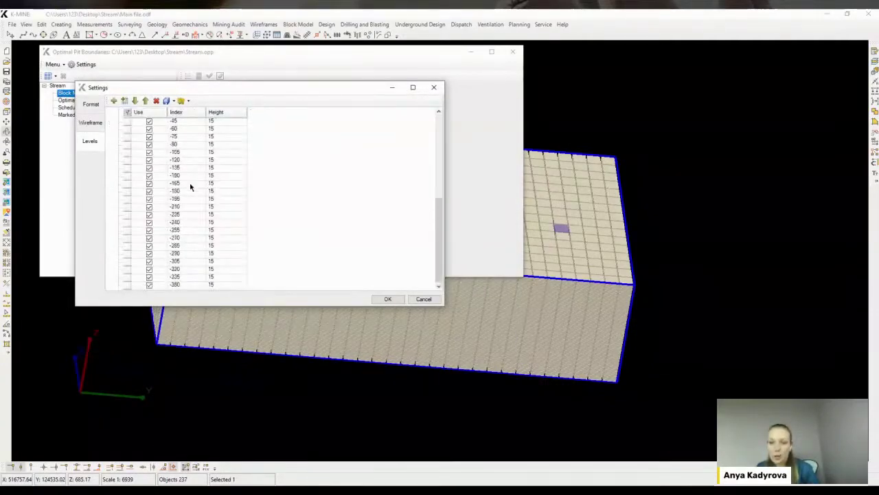
scroll(209, 243, up, 5)
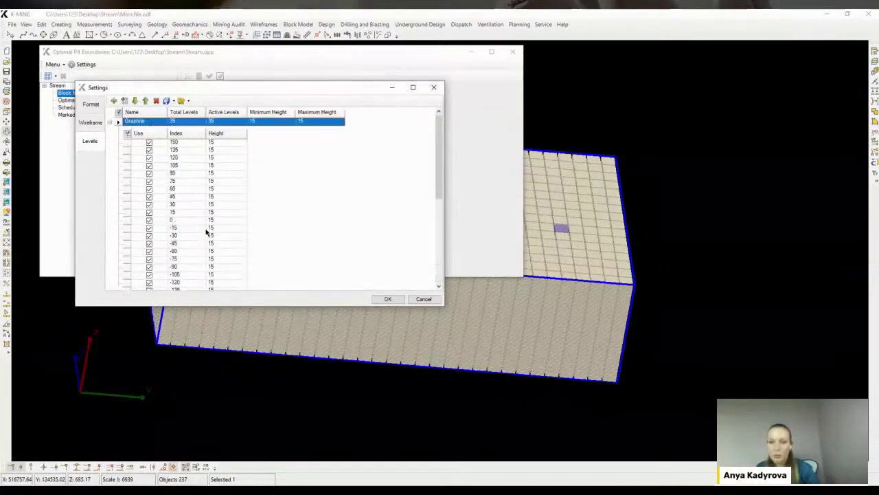
Accept the project settings and add a block model named BM that uses the BM layer
click(387, 298)
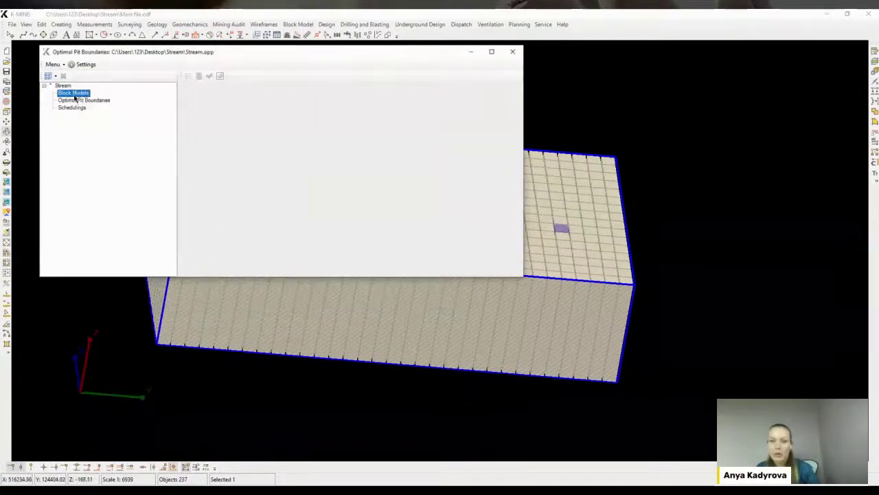
click(48, 76)
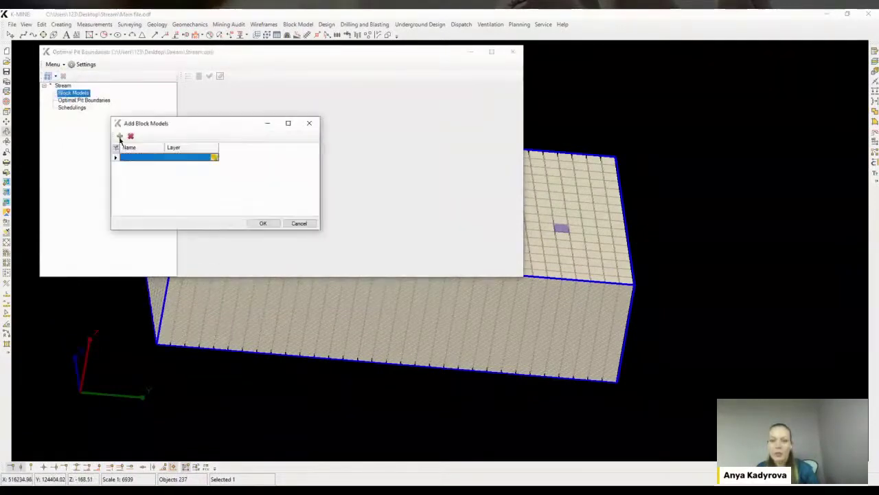
click(132, 158)
text(BM)
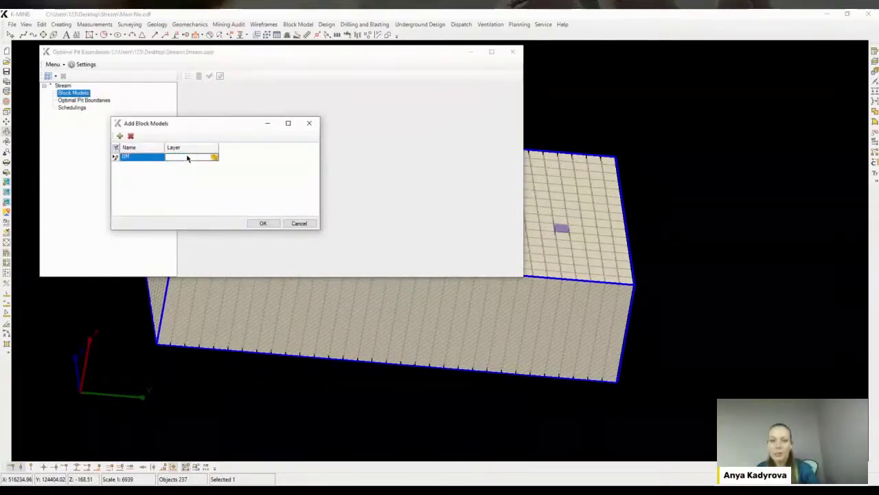
click(214, 157)
click(702, 77)
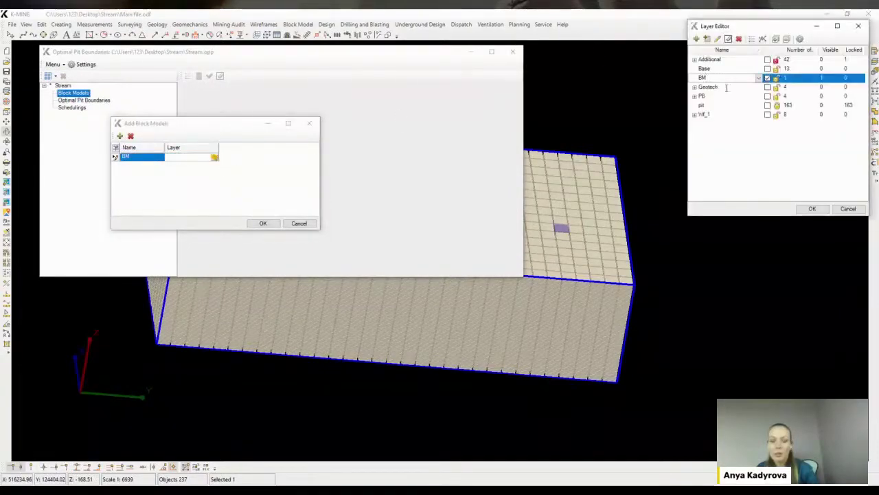
click(812, 208)
click(262, 225)
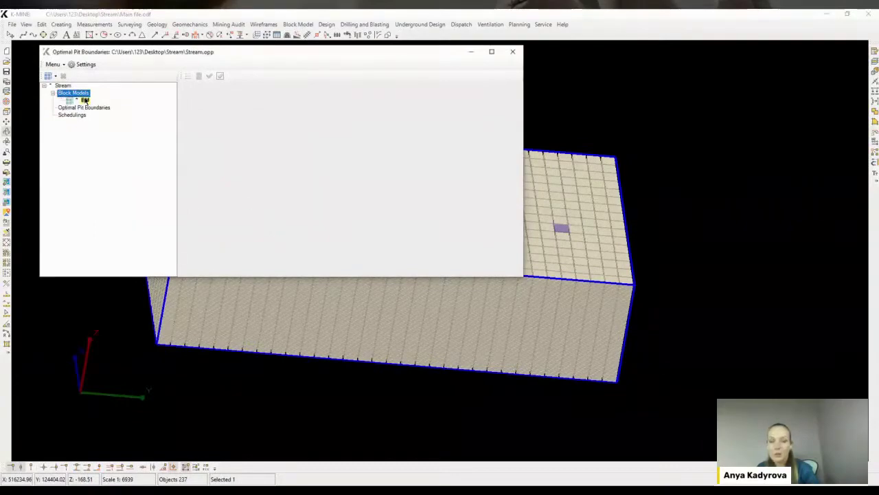
Review the BM block model's general information, enable its rock and C properties, and set C's property format to percentage
click(224, 111)
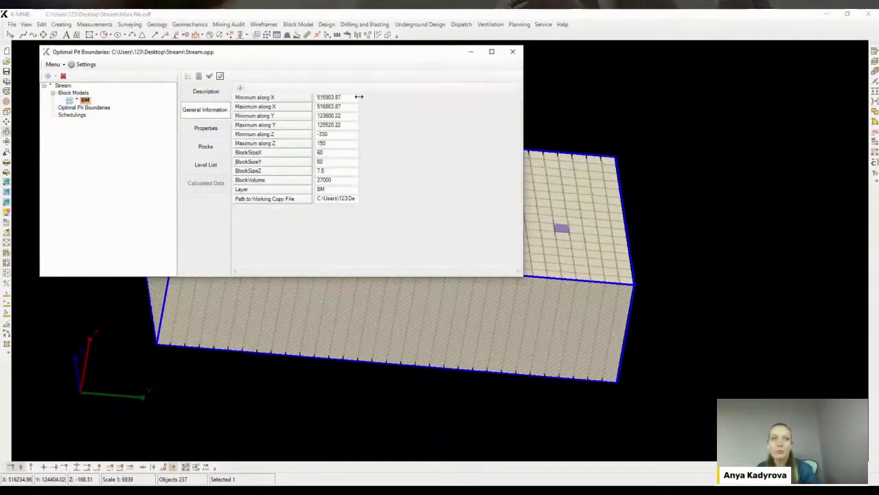
drag(380, 96, 355, 99)
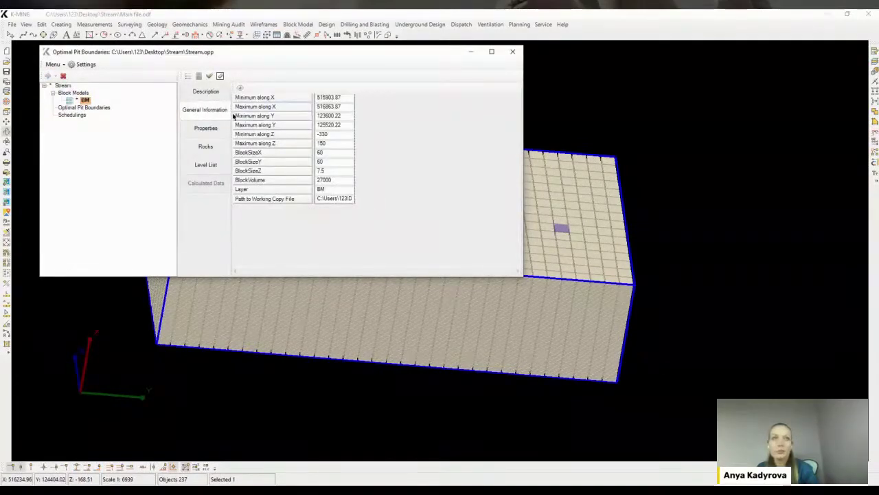
click(211, 129)
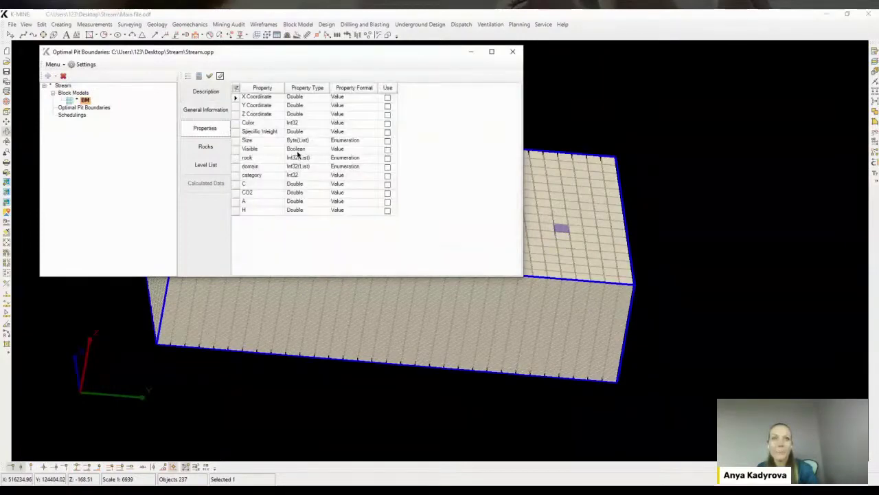
click(262, 184)
click(387, 183)
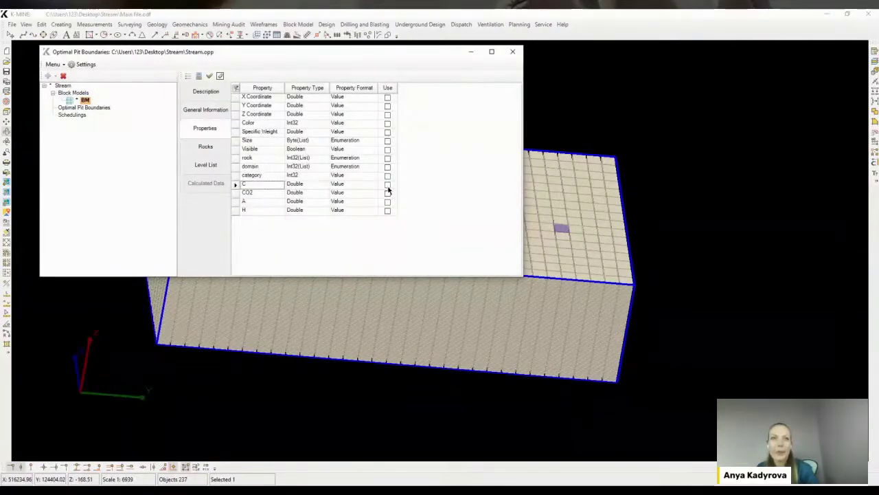
click(262, 158)
click(387, 158)
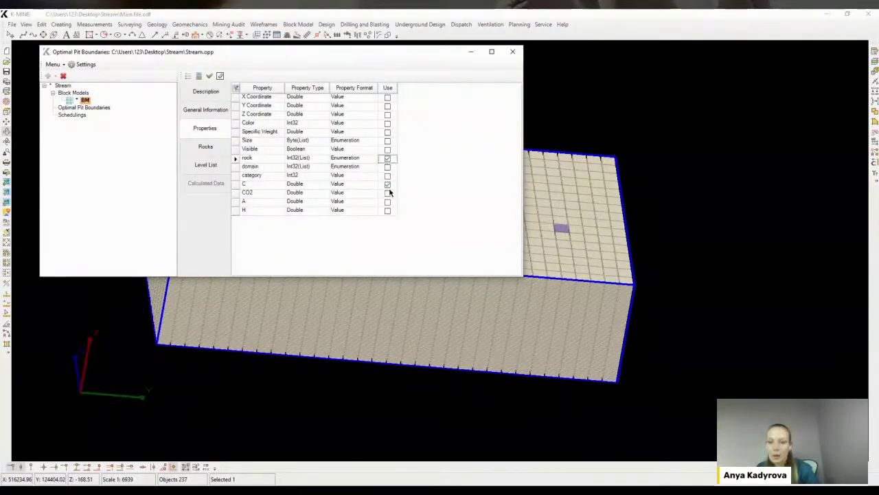
click(373, 184)
click(362, 209)
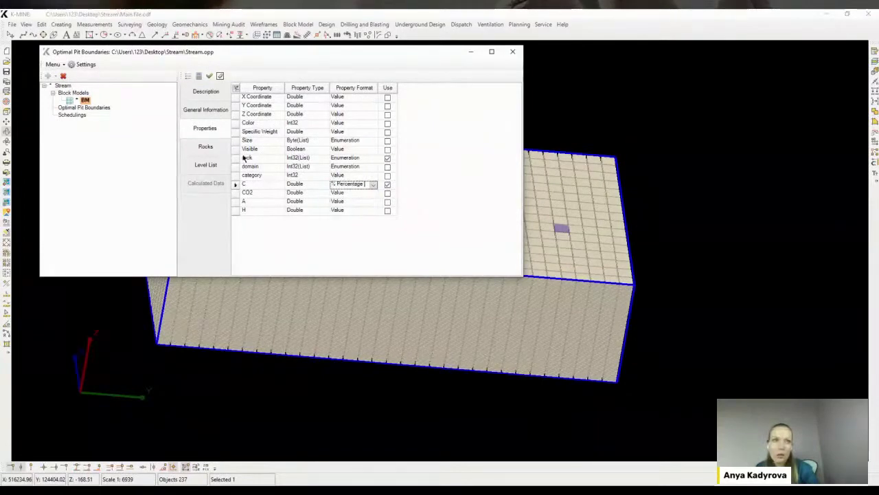
Classify the BM rocks by the rock property and set specific weights: Waste 2.6, LG_Ore 2.6, MG_Ore 2.7, HG_Ore 2.8
click(205, 146)
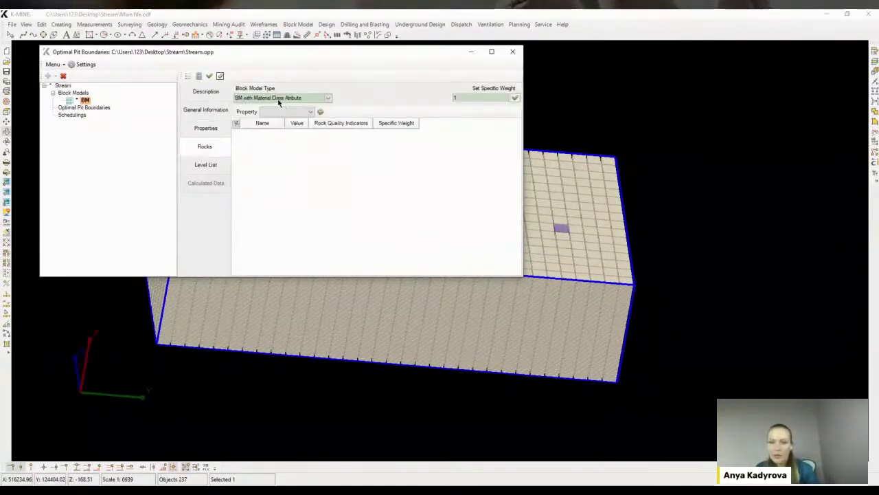
click(282, 112)
click(283, 126)
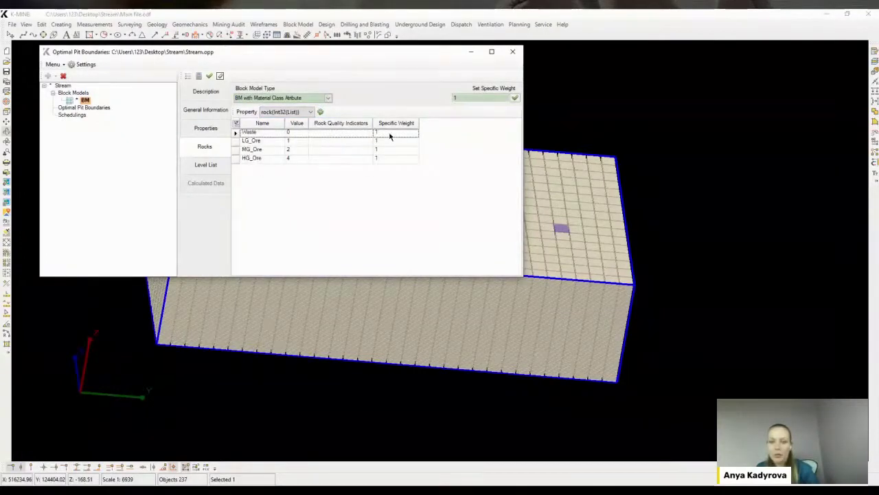
text(2.6)
key(Down)
text(2.6)
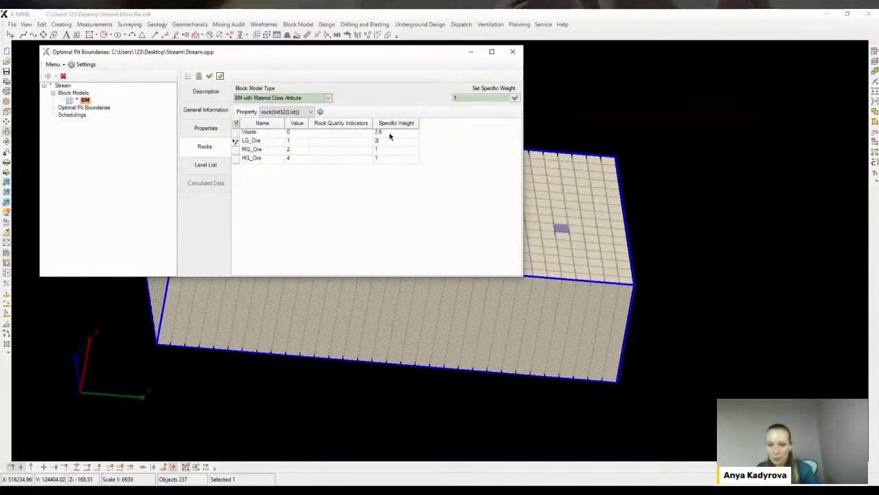
key(Down)
text(2.7)
key(Down)
text(23)
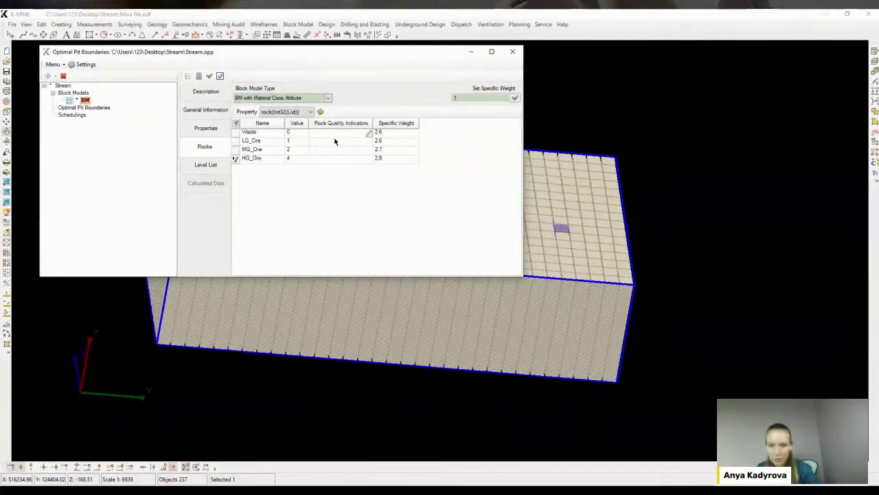
Assign C as the rock quality indicator for LG_Ore, MG_Ore and HG_Ore
click(337, 142)
click(369, 141)
click(248, 127)
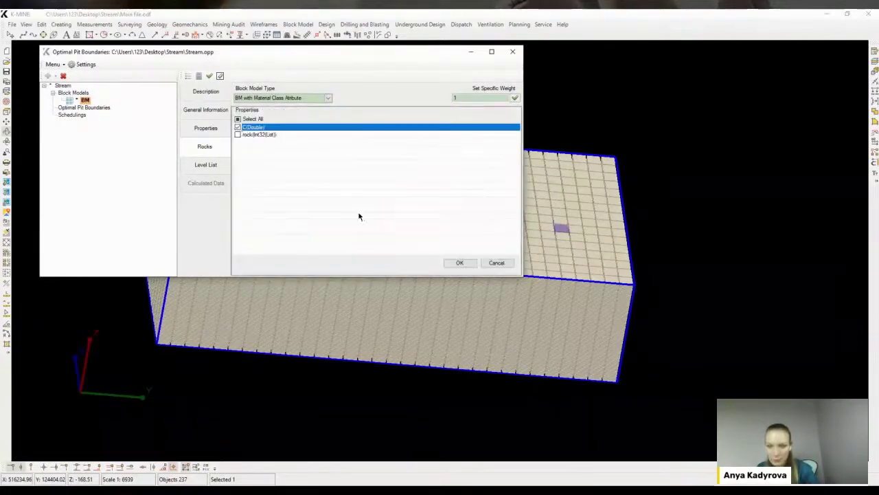
click(460, 263)
click(357, 150)
click(370, 150)
click(237, 127)
click(459, 262)
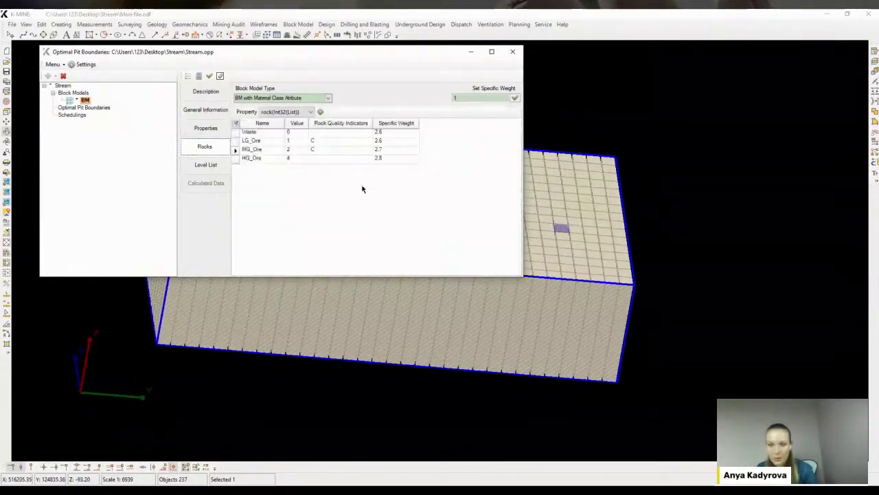
click(358, 159)
click(370, 159)
click(238, 127)
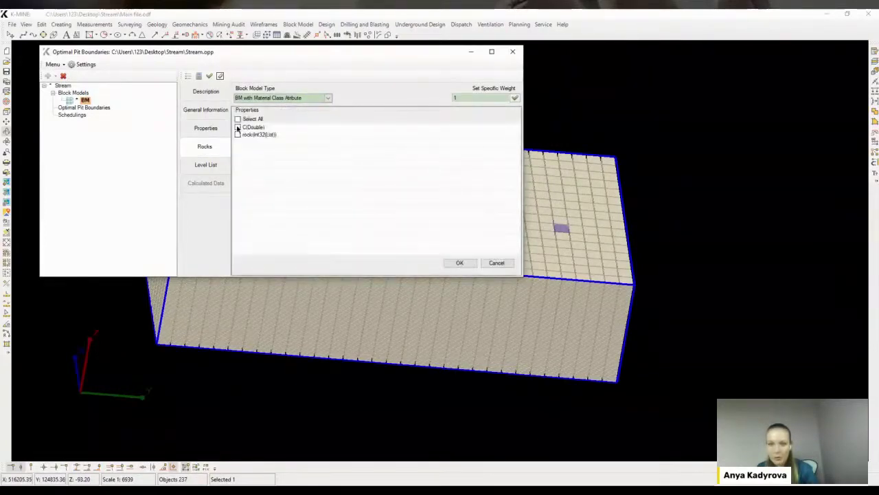
click(459, 262)
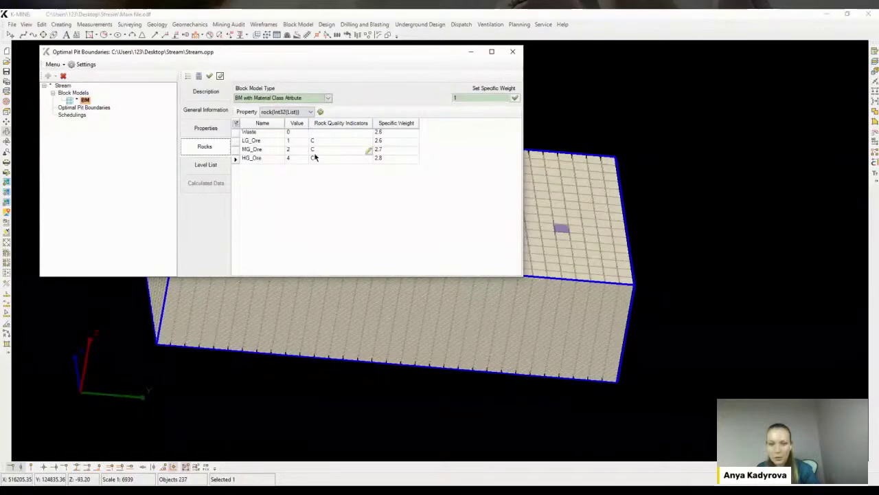
Assign the Graphite level list to the BM block model and apply its settings to generate the calculated data
click(220, 168)
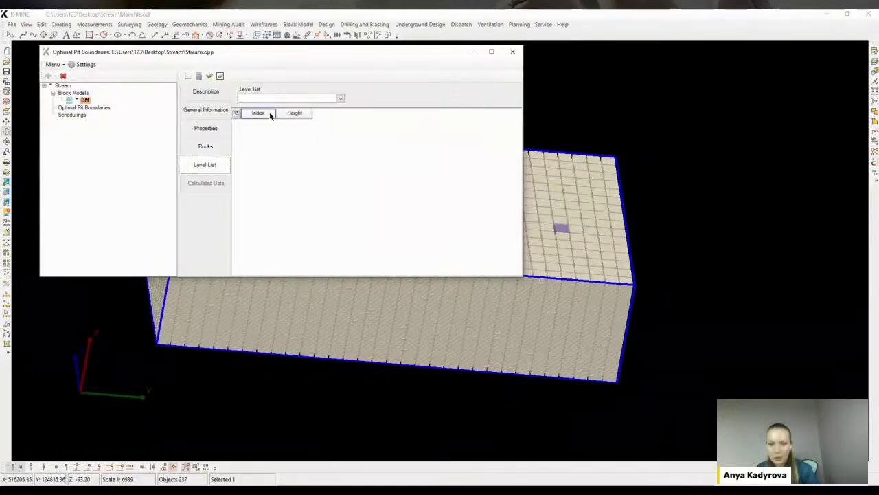
click(288, 97)
click(261, 110)
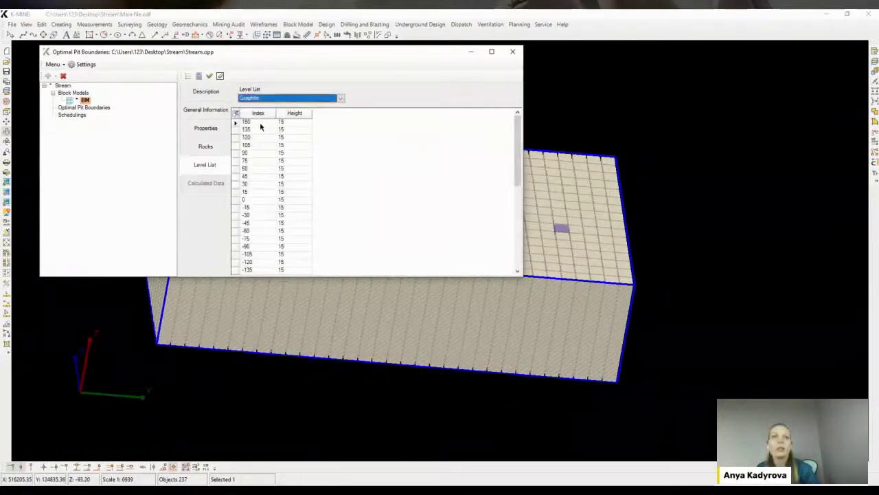
scroll(280, 190, down, 5)
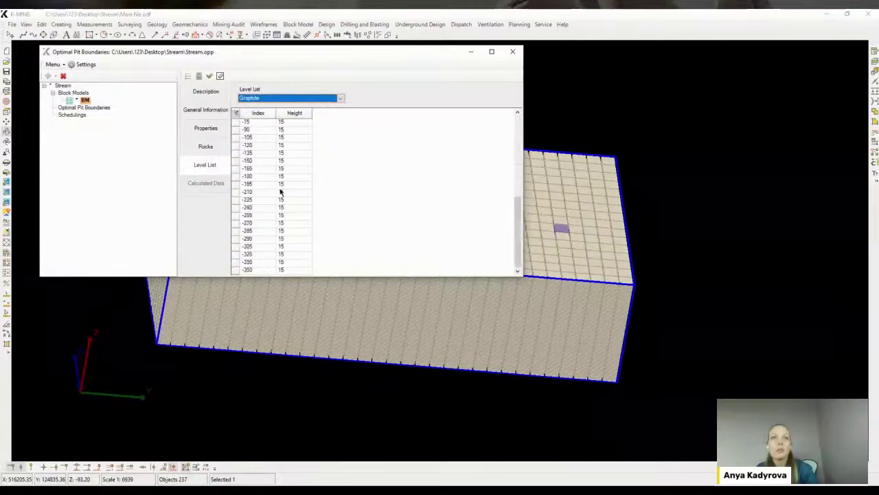
click(210, 75)
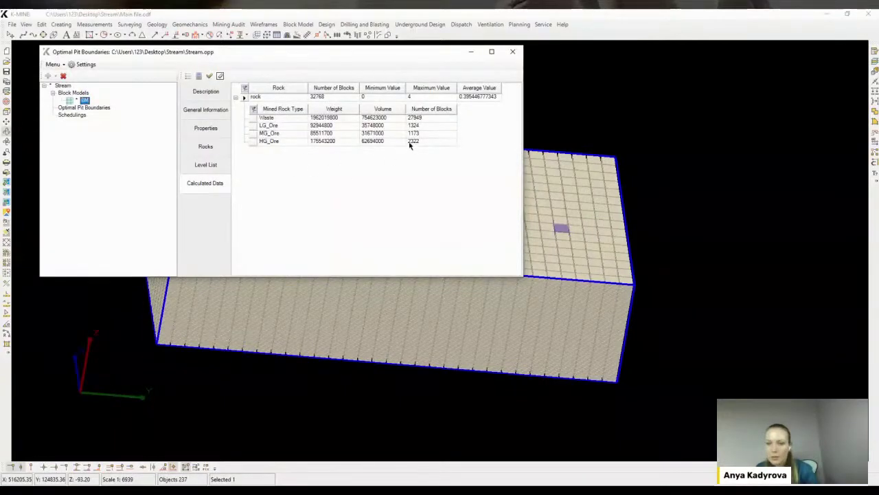
Add an optimal pit boundary to the project and choose BM as its block model
right_click(81, 110)
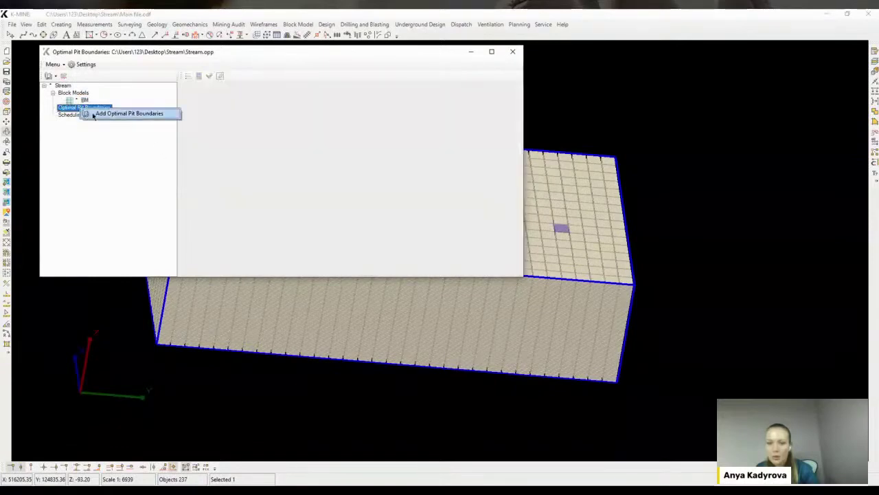
click(96, 114)
click(198, 108)
click(254, 102)
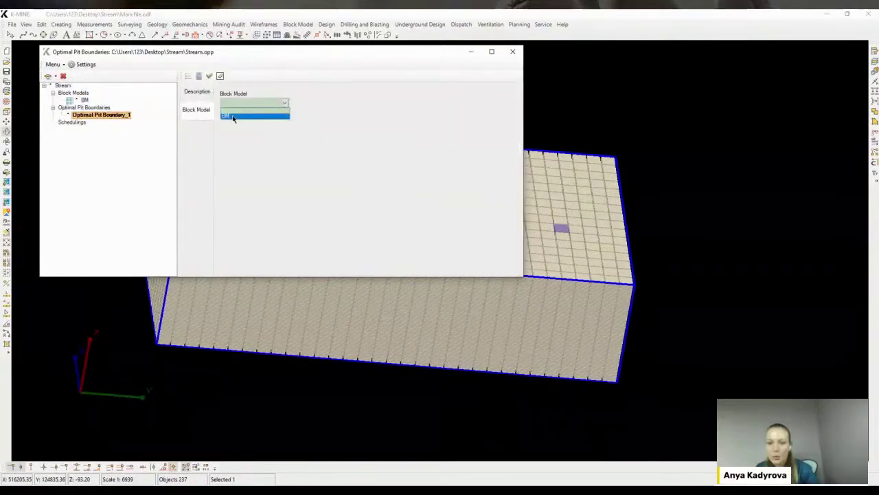
click(237, 112)
Add a slope limit under the pit boundary, applying the pending changes, and set its angle setting method to By Areas
right_click(77, 117)
click(127, 126)
click(107, 122)
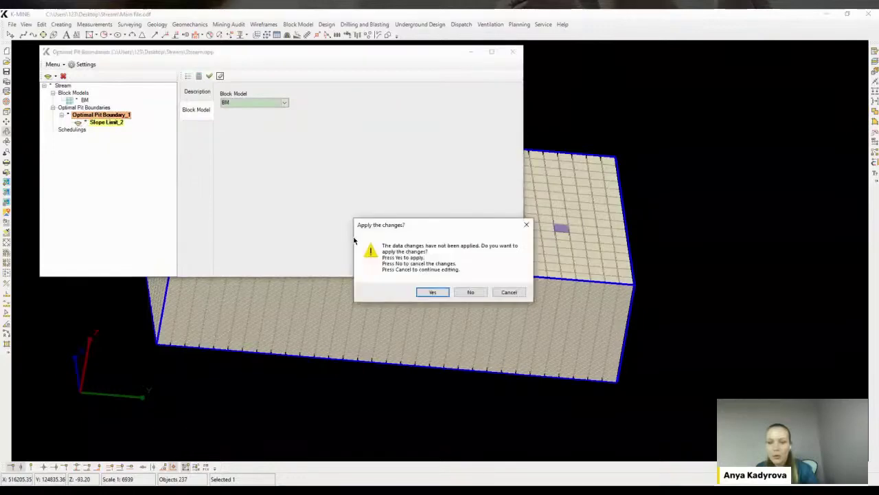
click(435, 293)
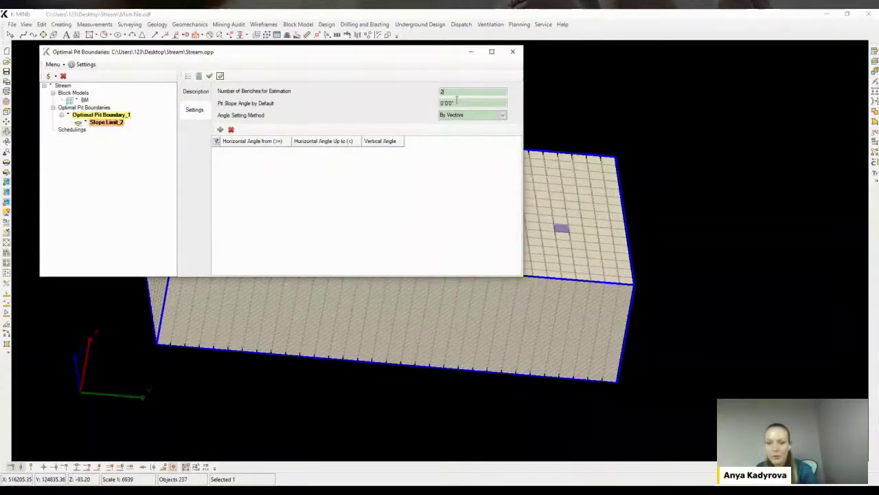
click(455, 115)
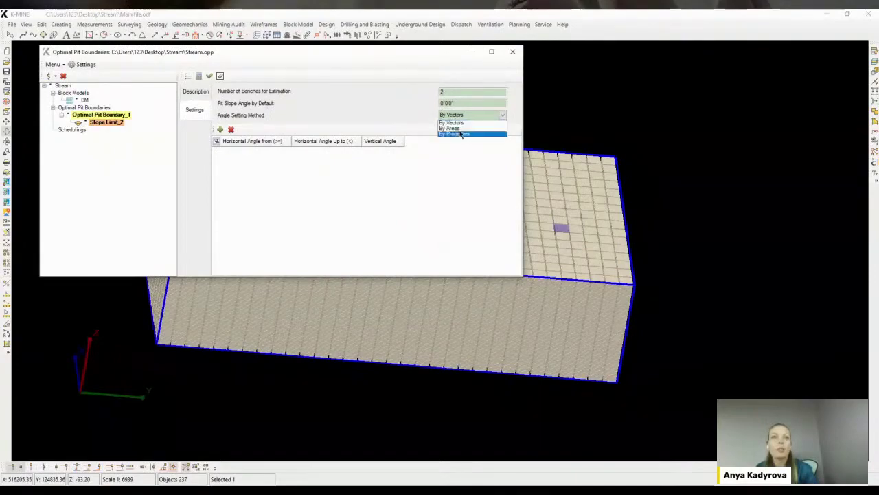
click(455, 134)
Inspect the Geotech group's Top layer against the block model in the 3D view, and hide that layer again
drag(436, 52, 660, 442)
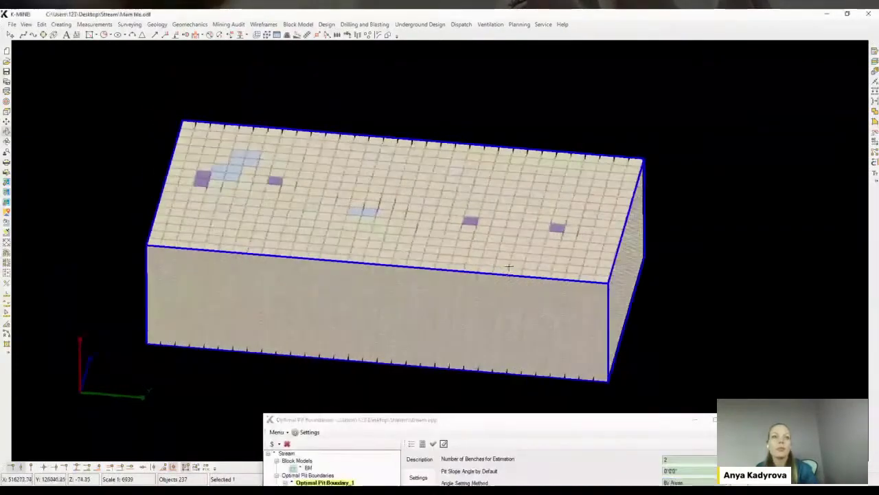
double_click(708, 87)
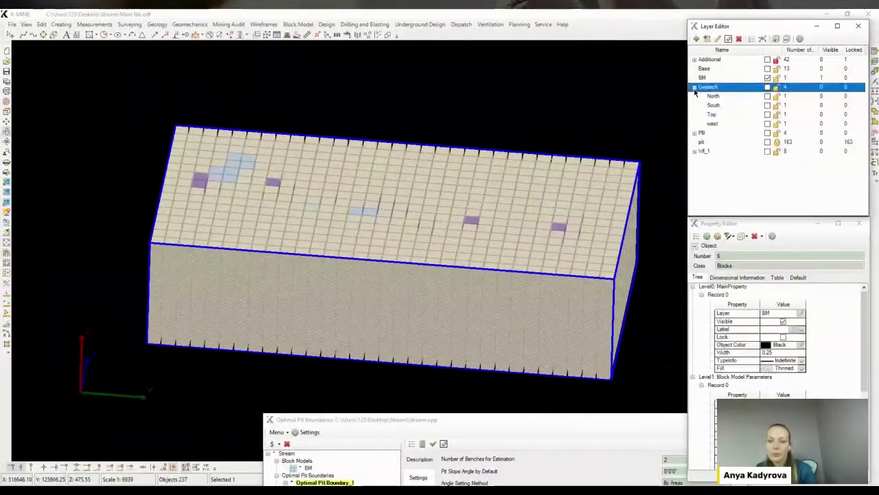
click(714, 96)
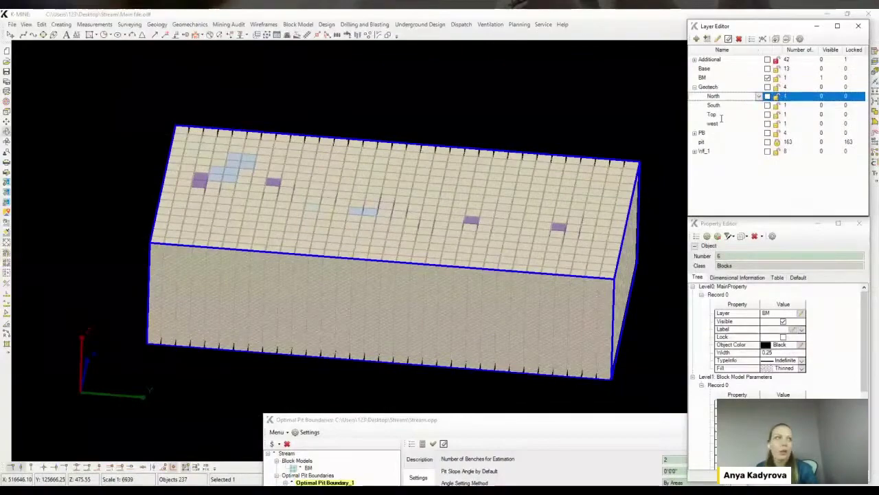
click(759, 114)
click(768, 114)
middle_drag(530, 234, 471, 220)
click(731, 114)
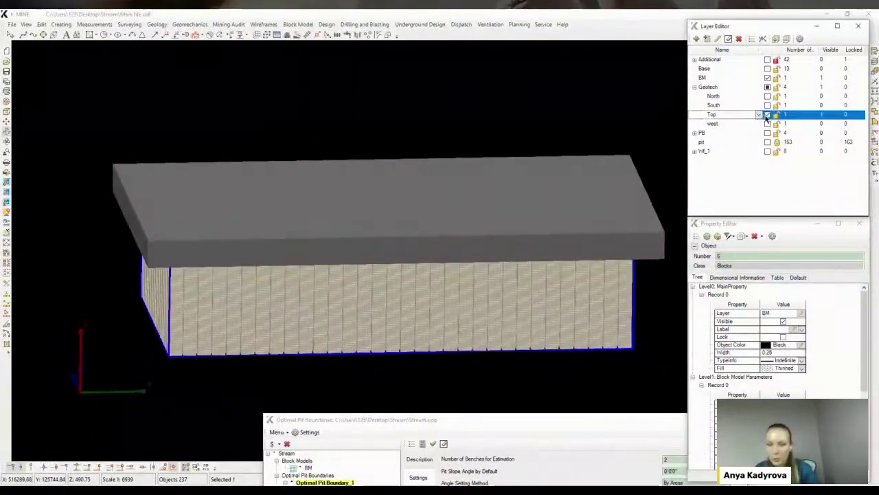
click(767, 114)
Inspect the Geotech group's North, South and west layers with and without the block model, and hide the group again, leaving BM shown
click(767, 96)
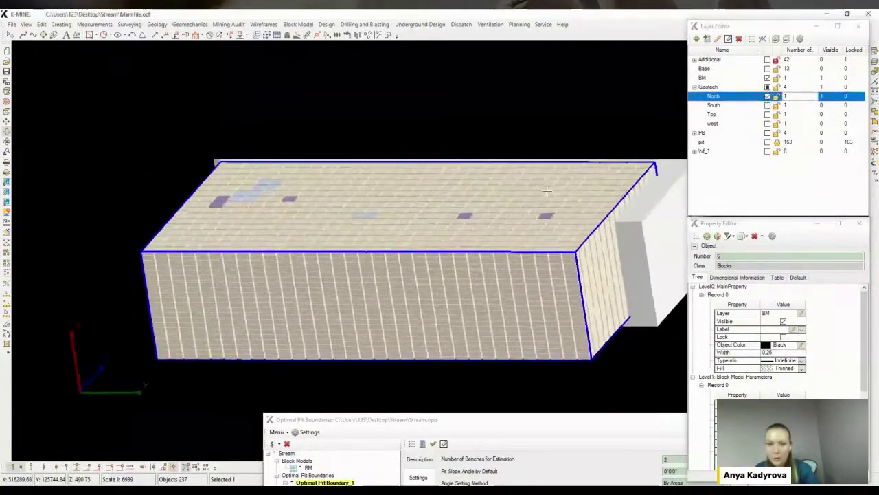
click(767, 105)
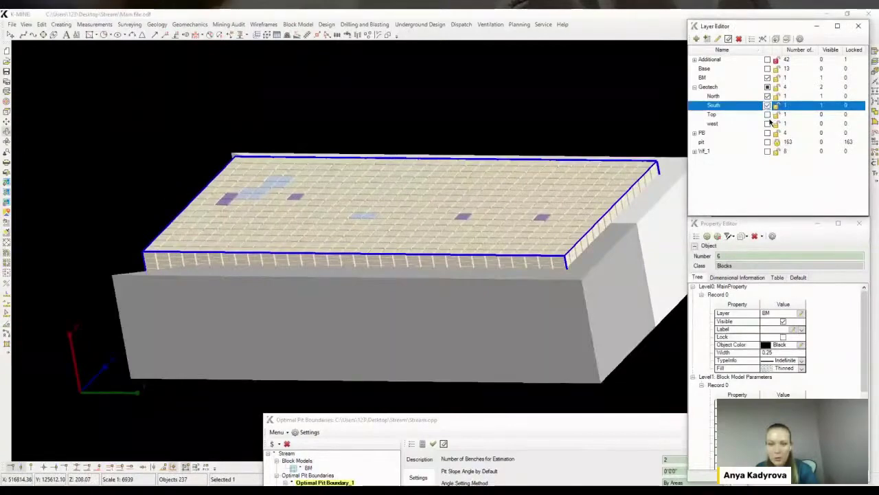
click(768, 123)
click(767, 78)
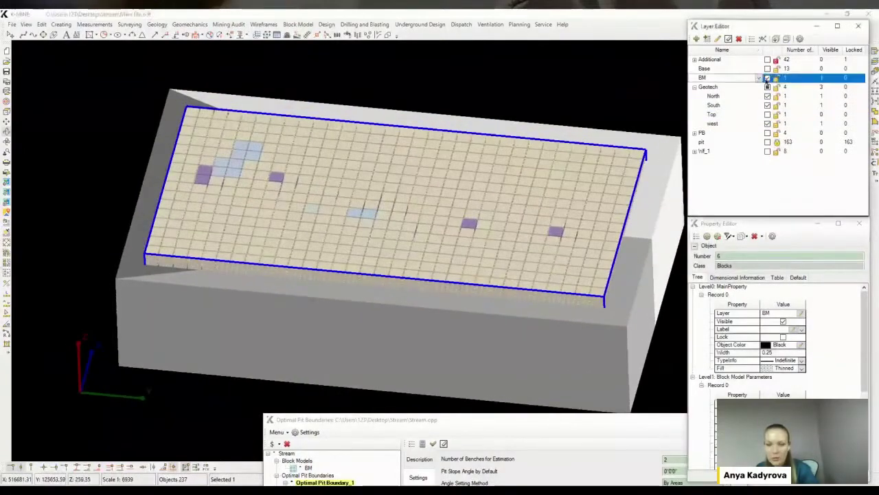
click(767, 77)
drag(577, 132, 628, 142)
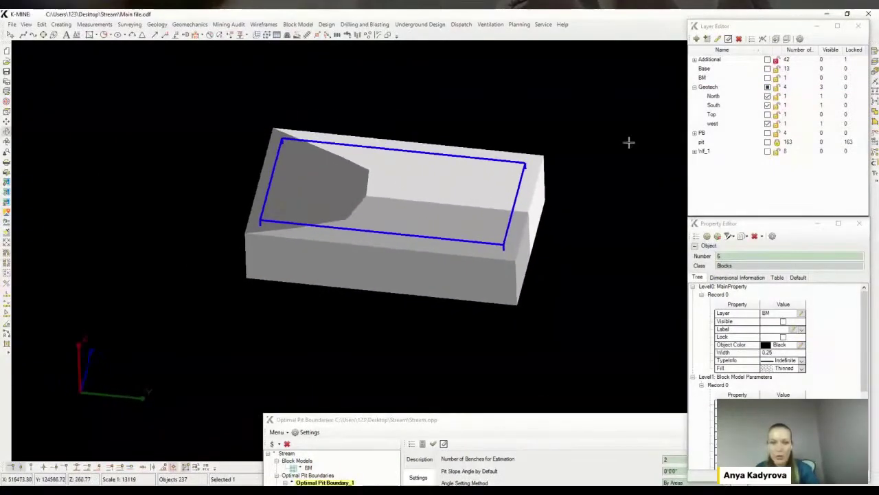
click(767, 88)
click(767, 78)
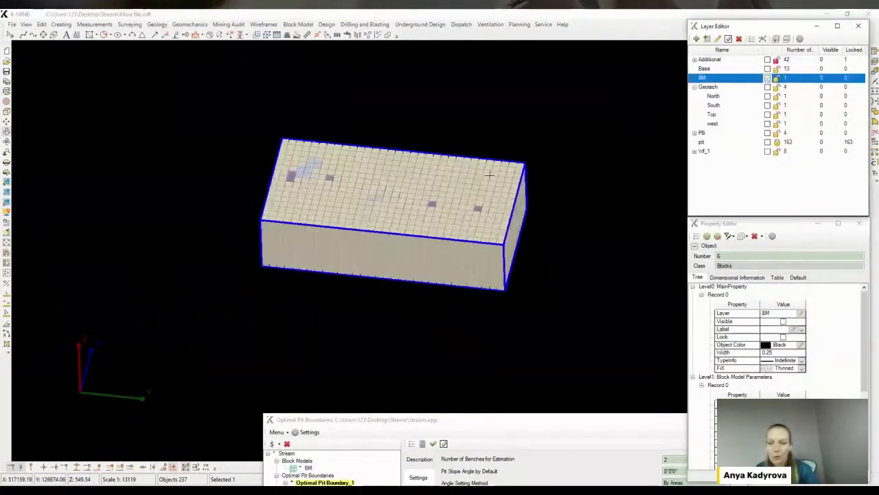
Bring the slope limit settings back into view and add four empty area rows to its filter and angle table
drag(429, 420, 363, 113)
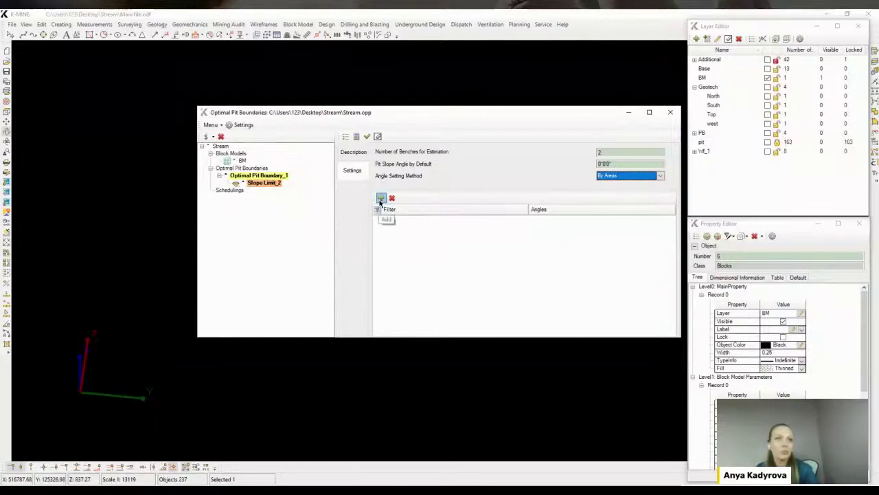
click(381, 199)
click(380, 198)
click(381, 199)
Load the GT_North.flt filter file into the first area row of the slope limit
click(490, 220)
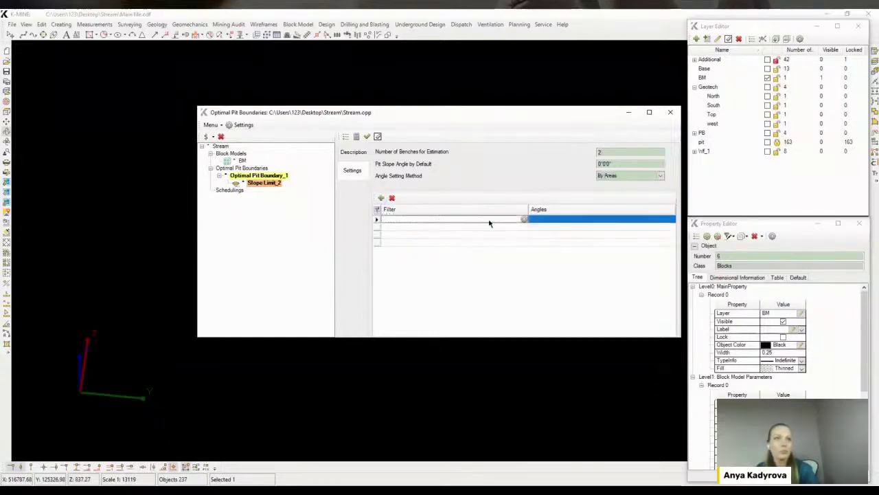
click(524, 219)
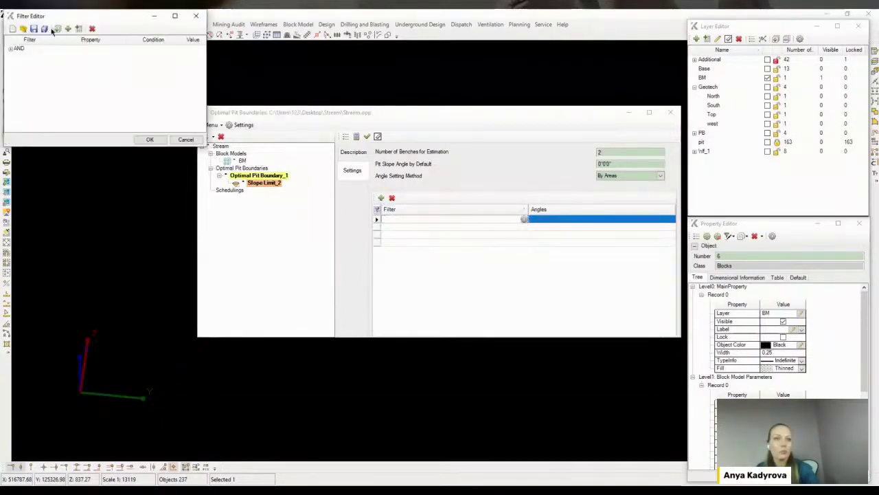
click(22, 30)
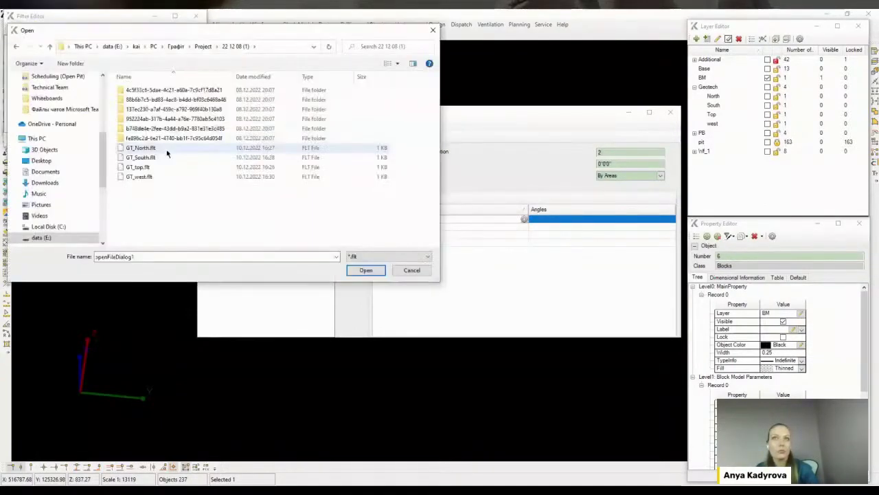
click(165, 149)
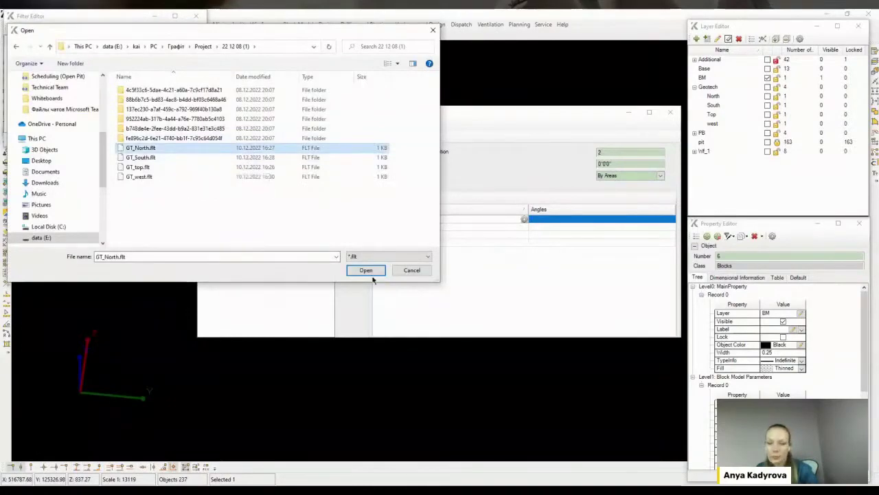
click(366, 270)
click(147, 140)
Load the GT_South.flt filter file into the second area row
click(525, 226)
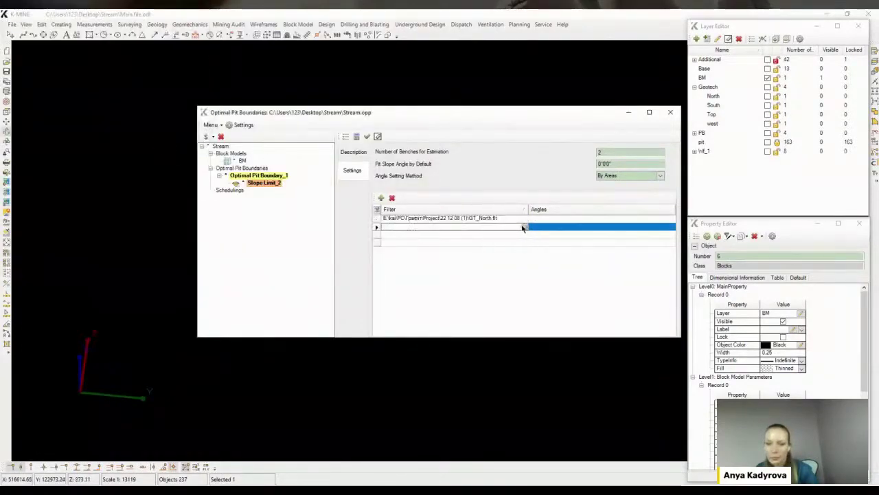
click(23, 31)
double_click(141, 158)
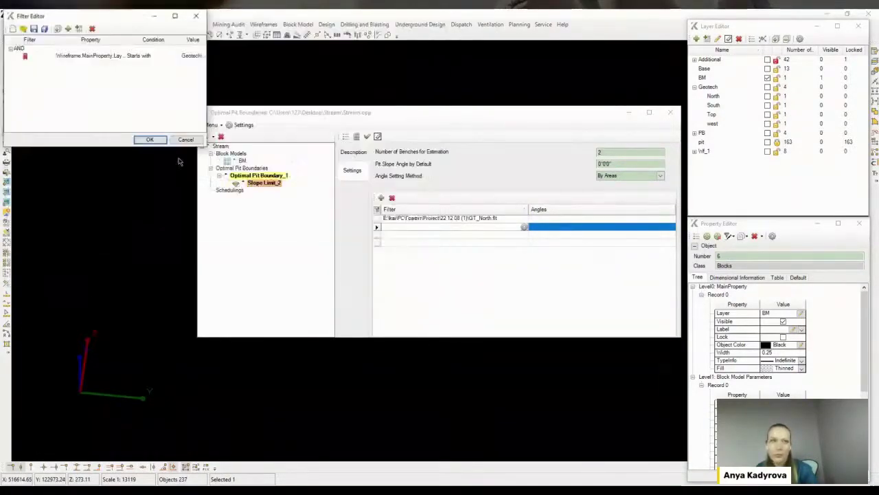
click(147, 140)
Load the GT_top.flt filter file into the third area row
click(524, 235)
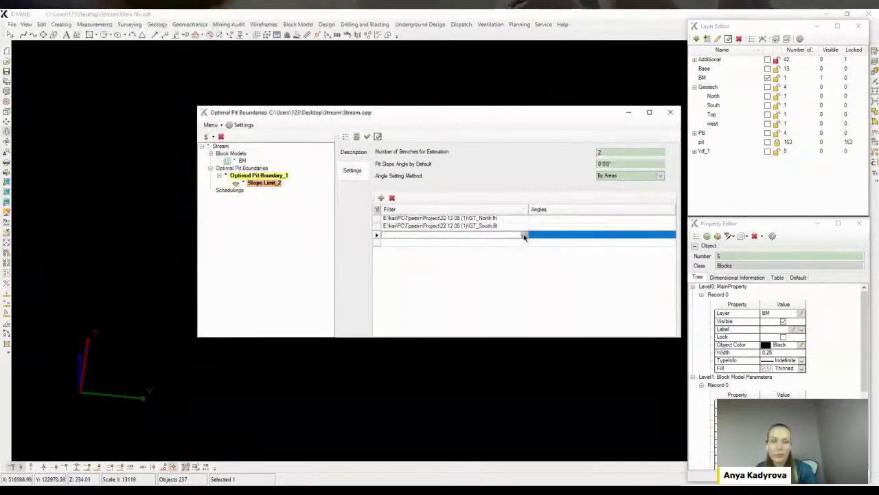
click(23, 30)
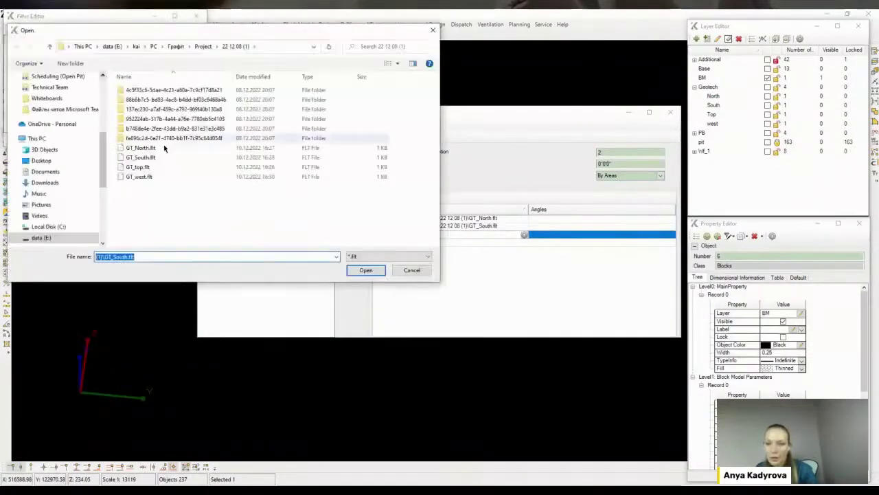
double_click(162, 151)
click(138, 139)
Load the GT_west.flt filter file into the fourth area row
click(524, 242)
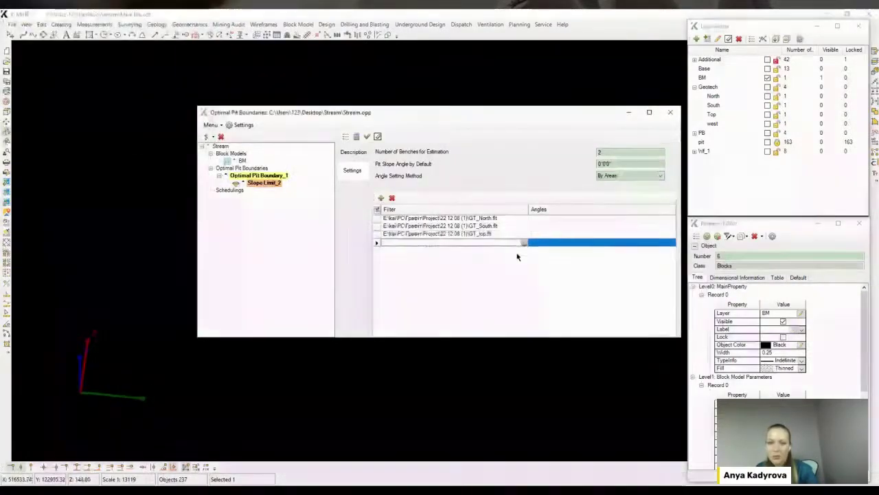
click(32, 31)
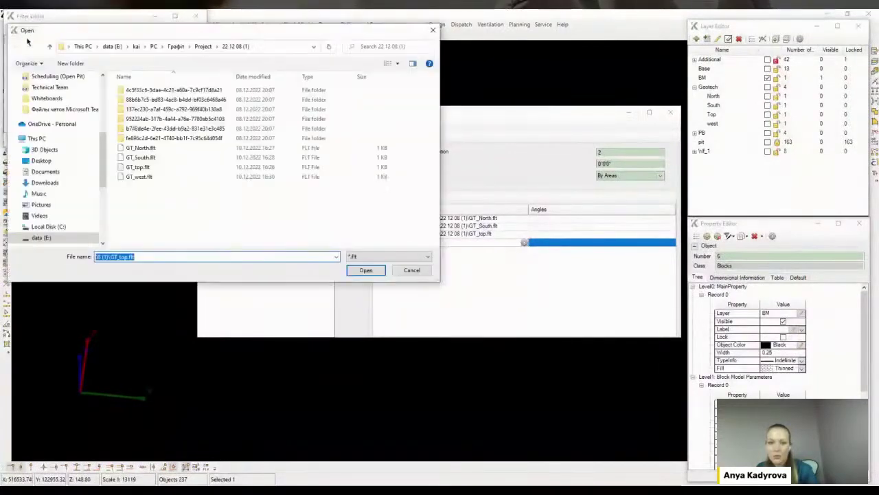
double_click(144, 174)
click(144, 138)
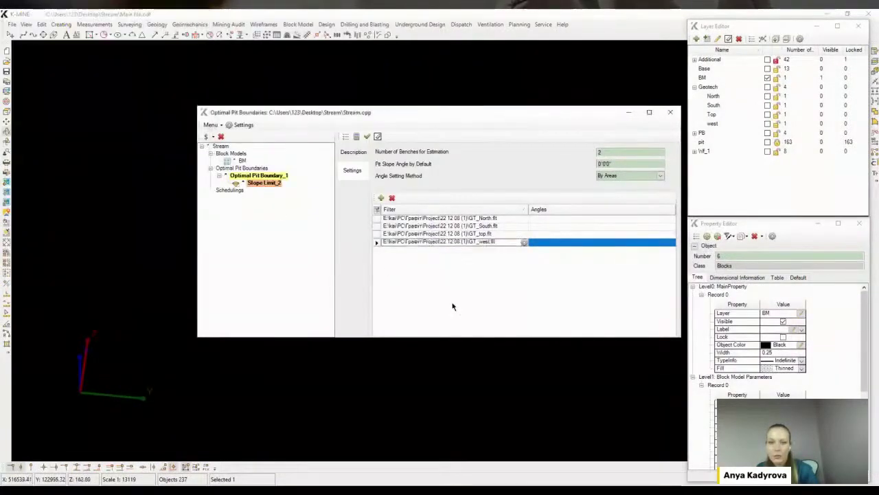
Add an angle entry for the GT_North area with a horizontal range of 0 to 360° and a vertical angle of 45°
click(575, 220)
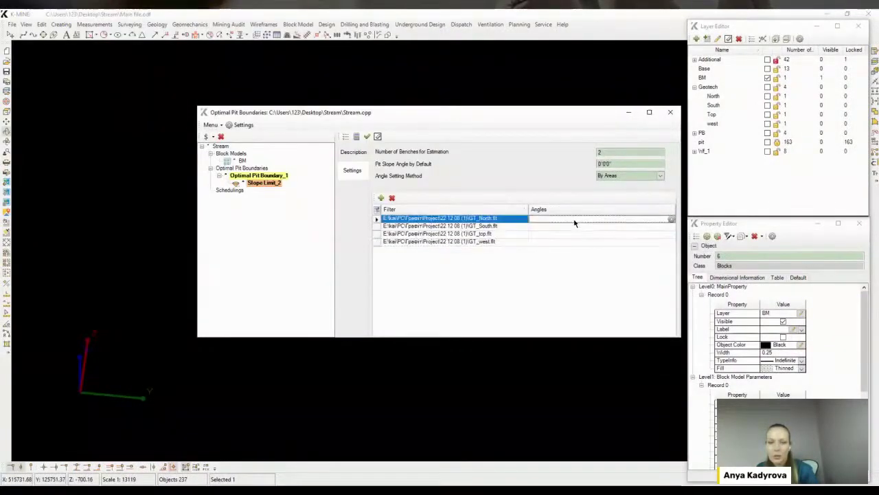
click(671, 219)
click(108, 124)
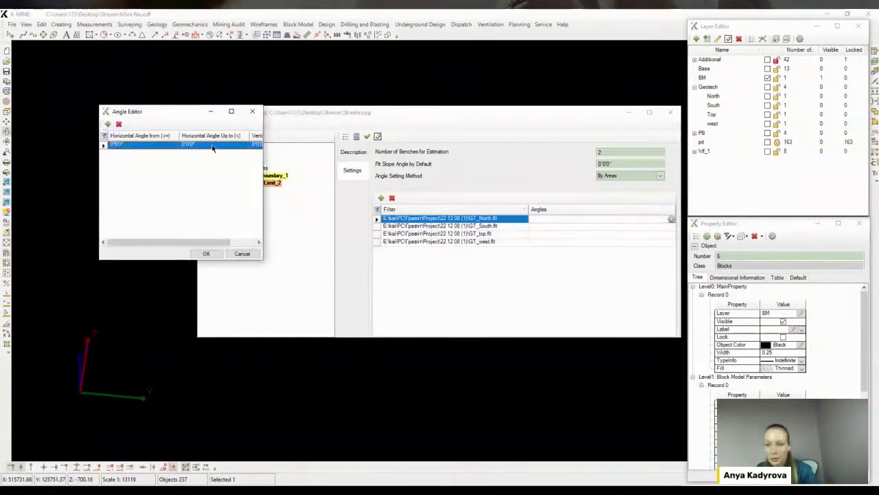
click(211, 144)
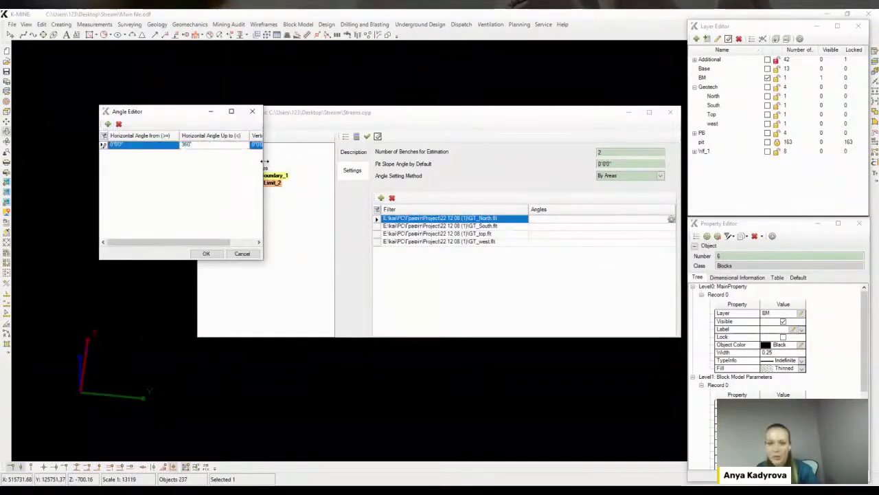
key(Return)
click(278, 145)
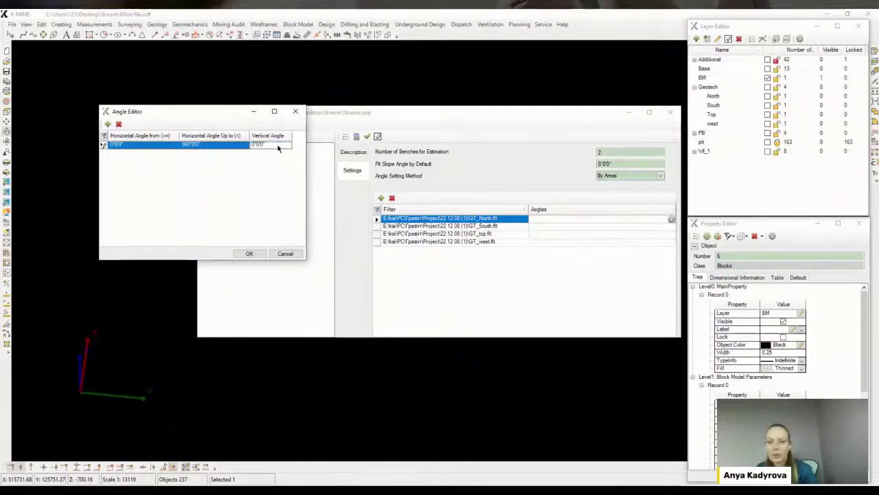
text(45)
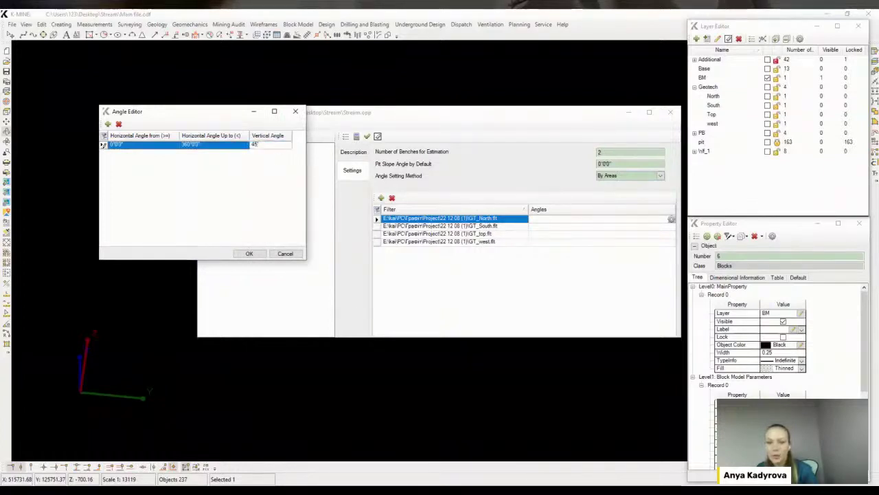
click(250, 253)
Add an angle entry for the GT_South area with a horizontal range of 0 to 360° and a vertical angle of 40°
click(547, 226)
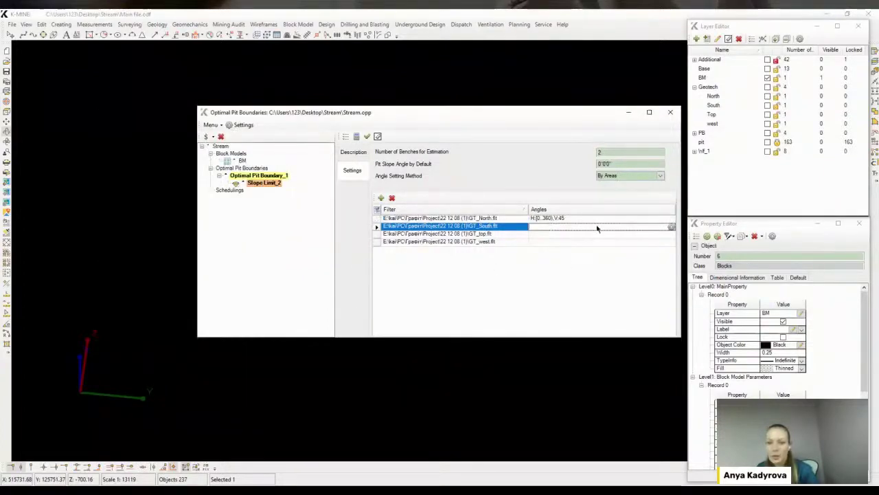
click(671, 227)
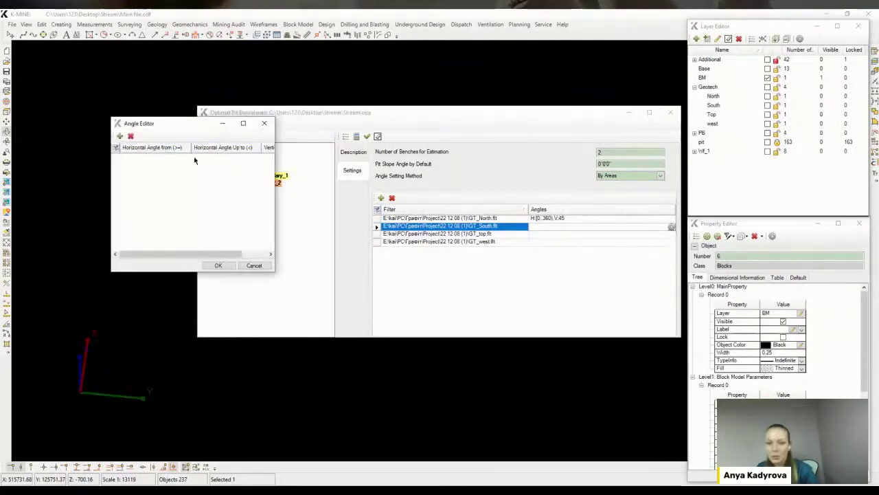
click(196, 157)
text(360)
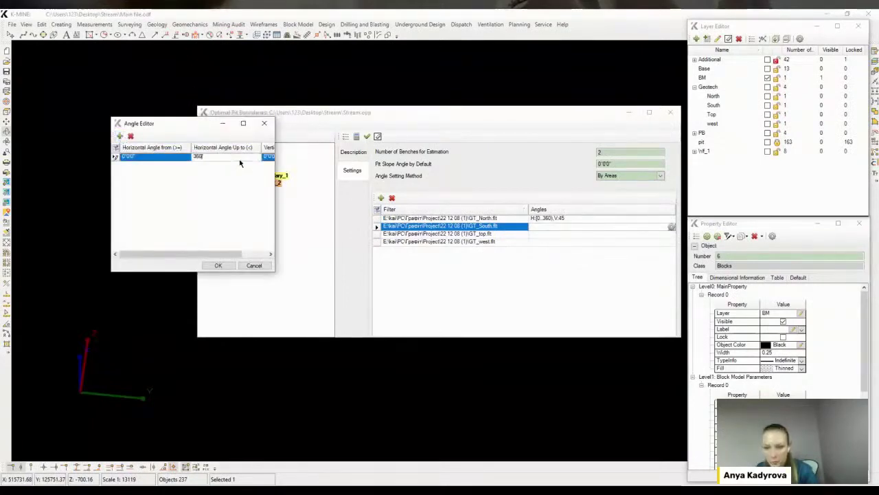
click(270, 157)
text(40)
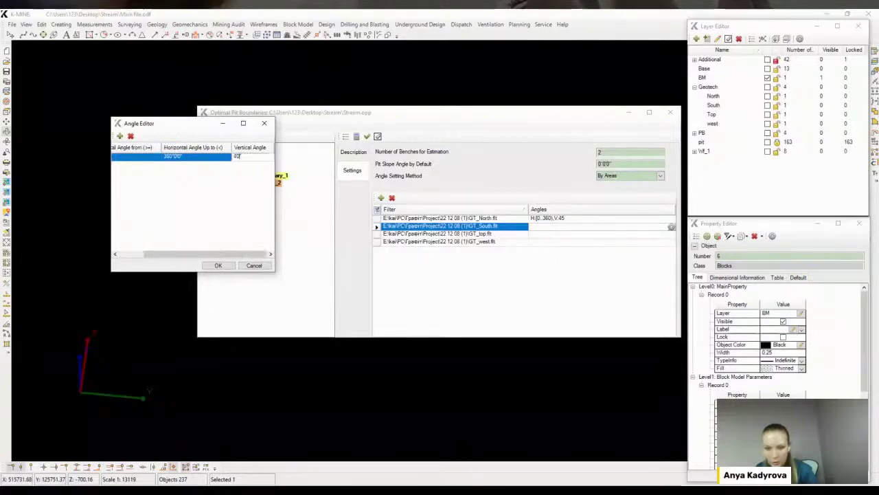
click(218, 265)
Add an angle entry for the GT_top area with a horizontal range of 0 to 360° and a vertical angle of 32°
click(598, 237)
click(597, 237)
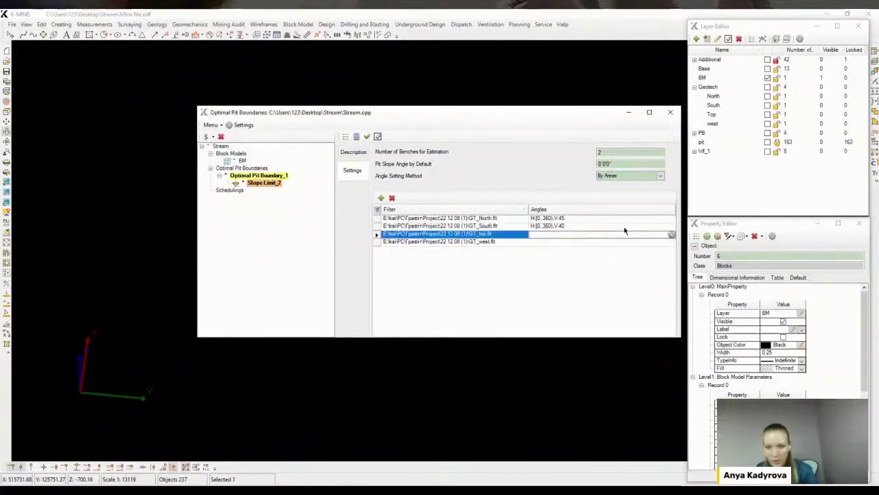
click(671, 236)
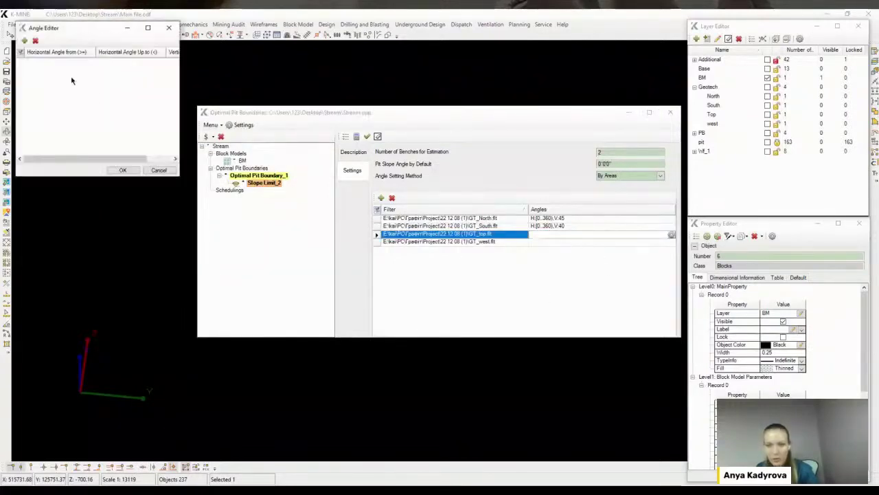
click(24, 41)
text(360)
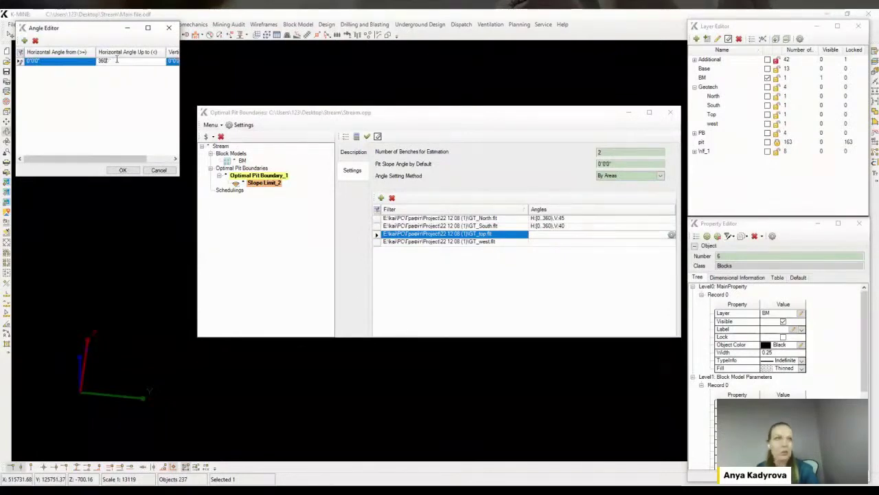
click(175, 61)
text(32)
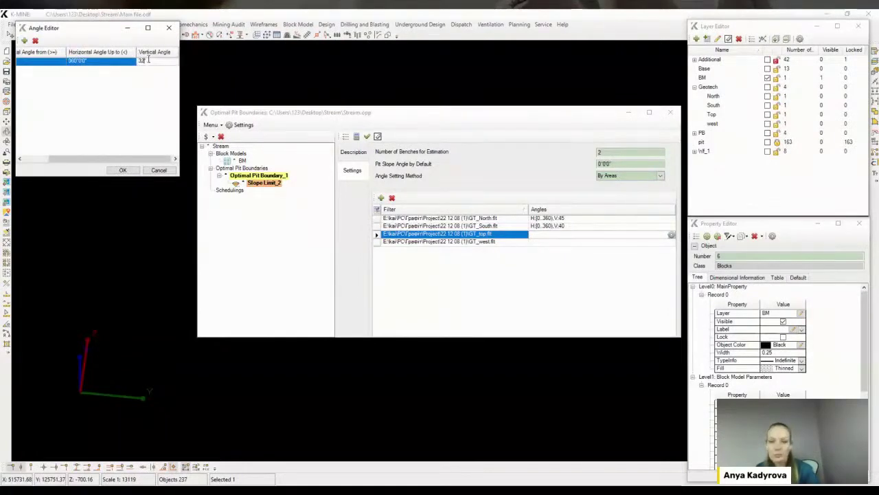
click(123, 170)
Add an angle entry for the GT_west area with a horizontal range of 0 to 360° and a vertical angle of 43°
click(577, 244)
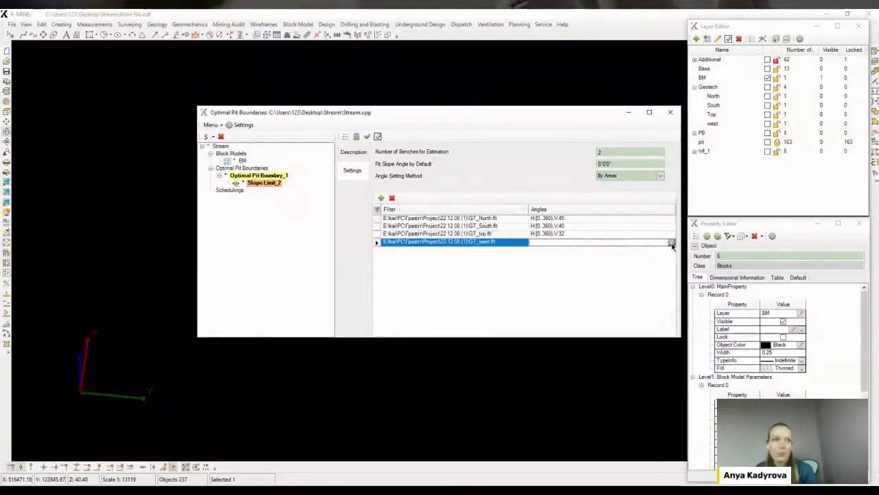
click(672, 243)
click(36, 53)
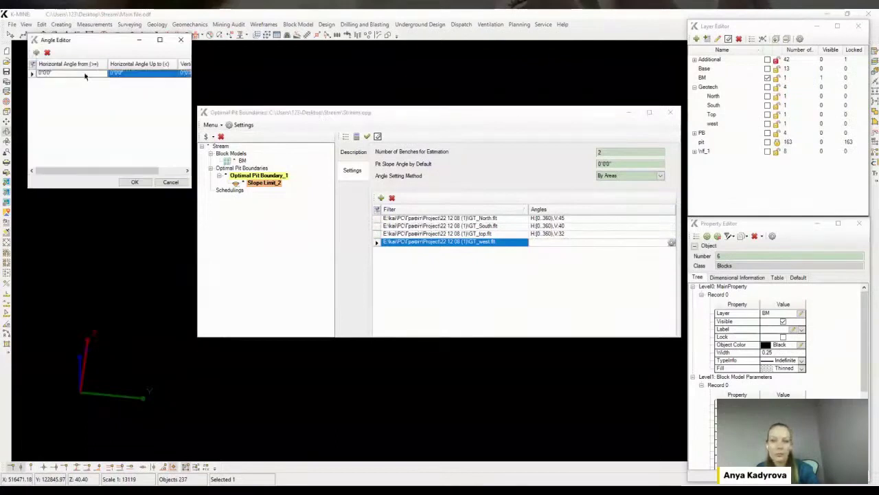
text(360)
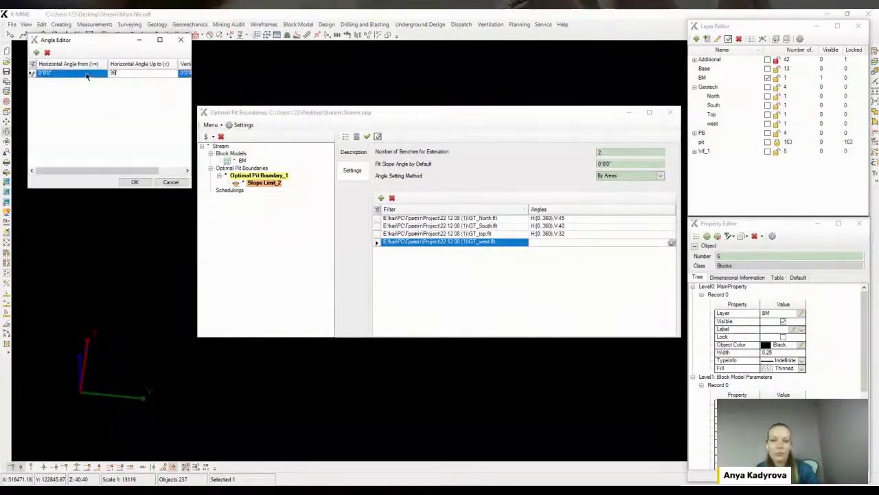
key(Tab)
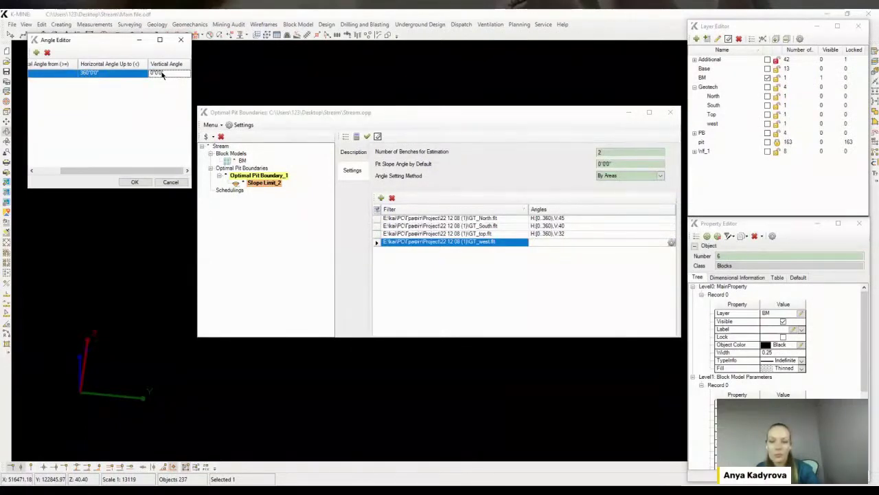
text(45)
click(147, 184)
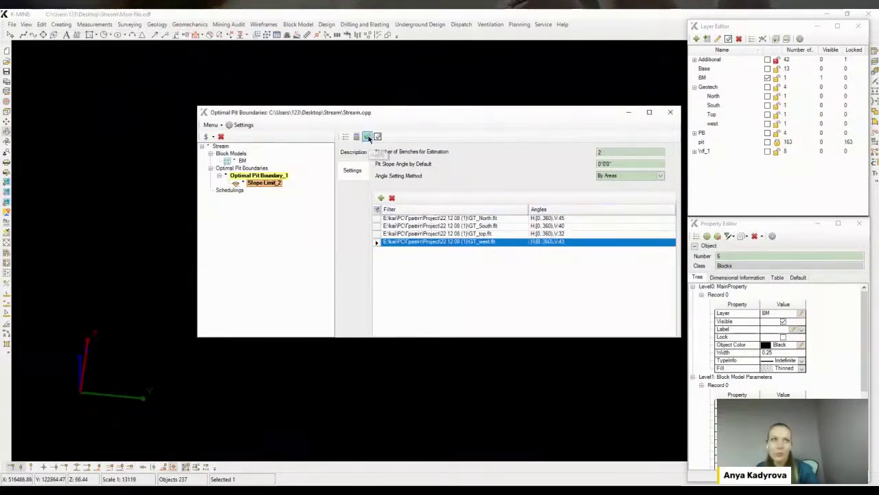
Add a cost parameters item under the Slope Limit_2 slope limit
right_click(271, 184)
click(282, 188)
click(284, 191)
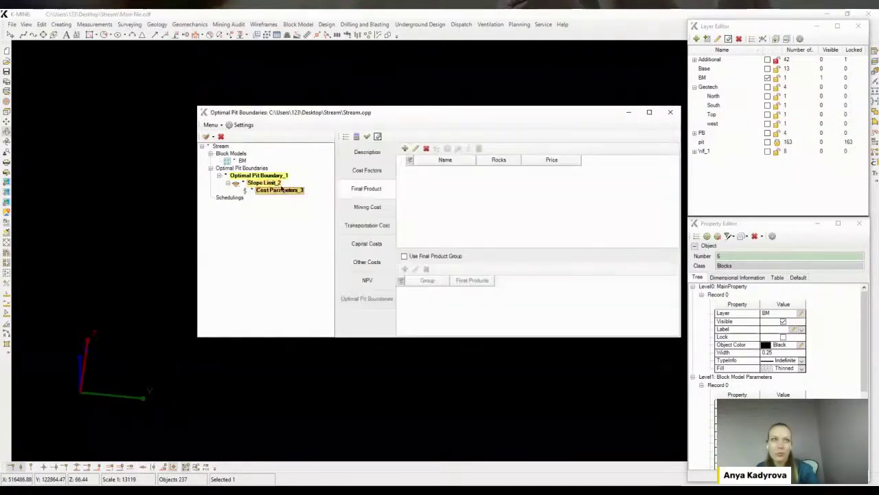
click(369, 154)
Add a cost factors range from 0.5 to 1.2 with a step of 0.05 and expand its list of values
click(356, 176)
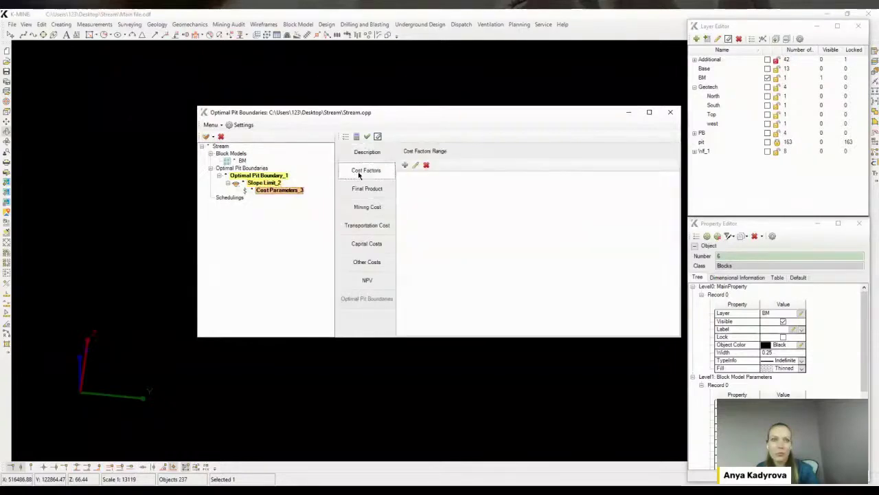
click(405, 165)
text(0.5)
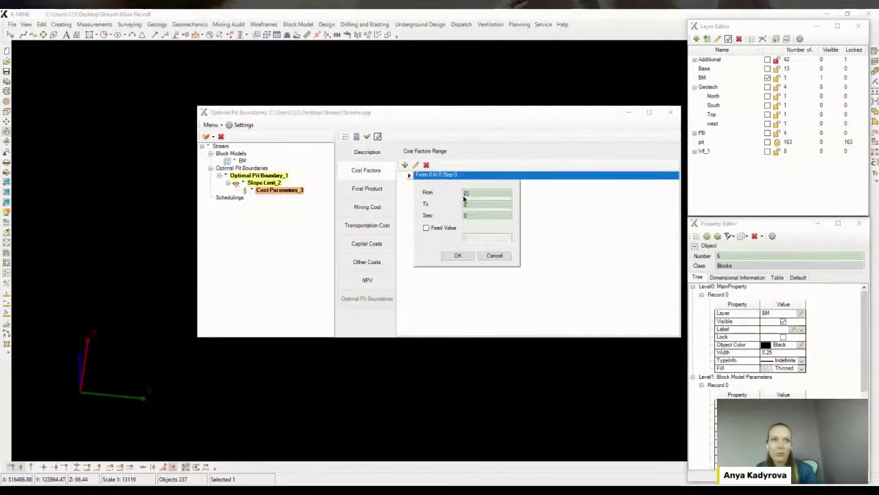
click(471, 204)
text(1.2)
key(Tab)
text(0.05)
click(454, 261)
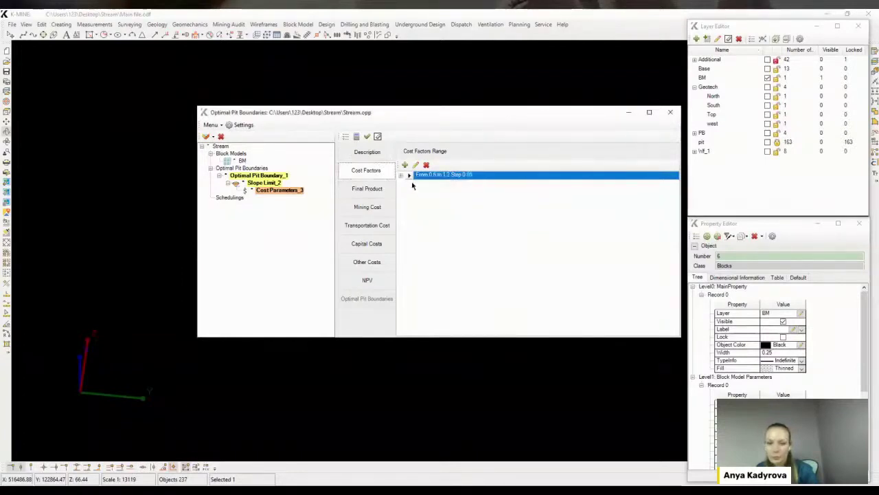
click(401, 176)
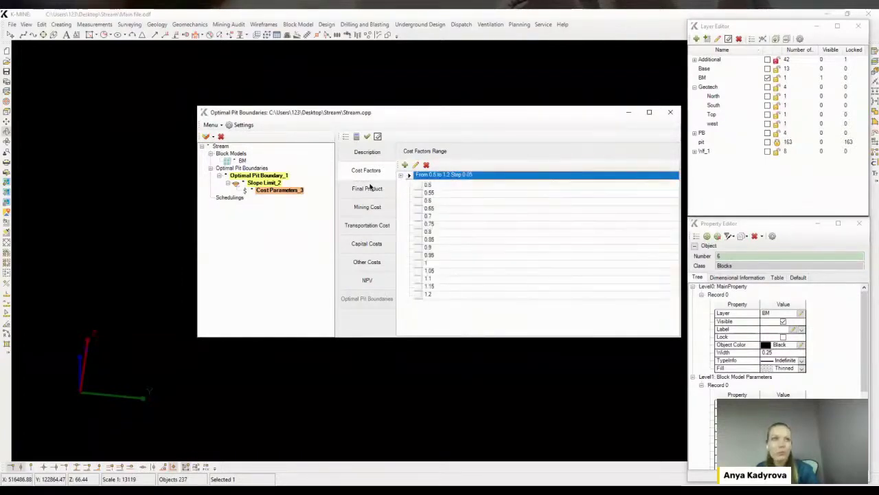
Add a final product named Concentrate from the rocks LG_Ore, MG_Ore and HG_Ore with a cost of 400
click(367, 188)
click(404, 149)
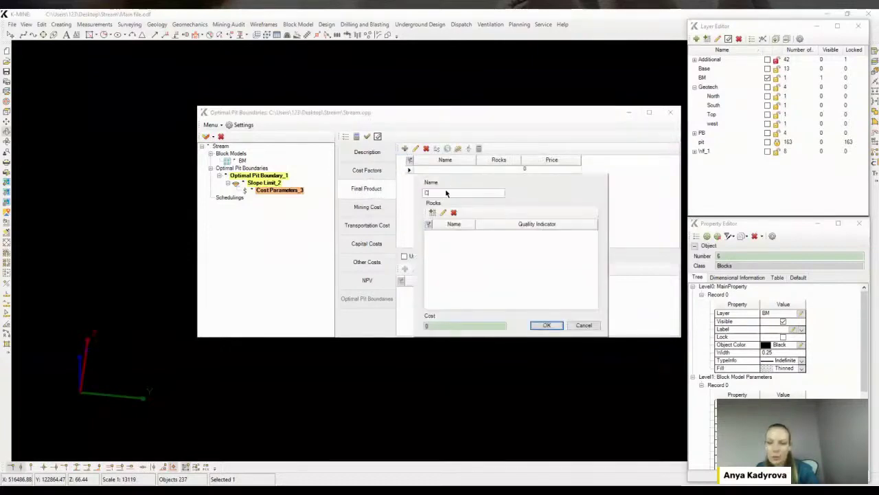
text(Concentrate)
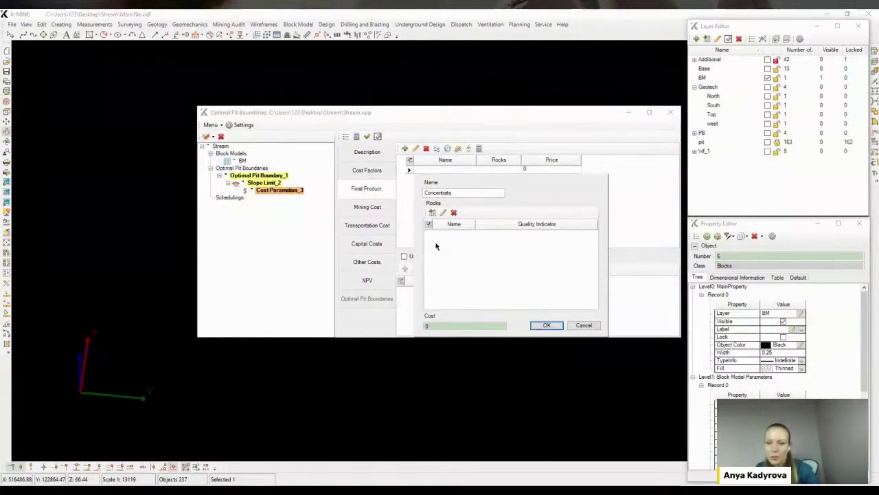
click(432, 212)
click(428, 220)
click(538, 299)
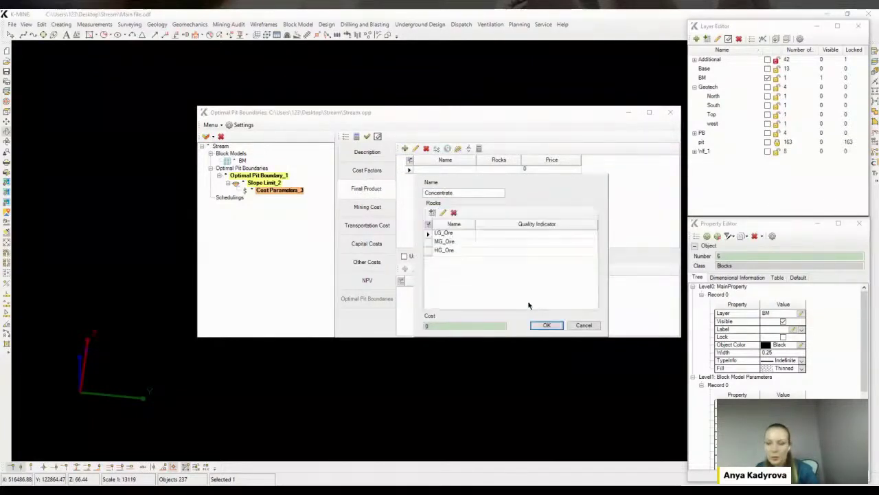
click(443, 325)
text(400)
click(546, 325)
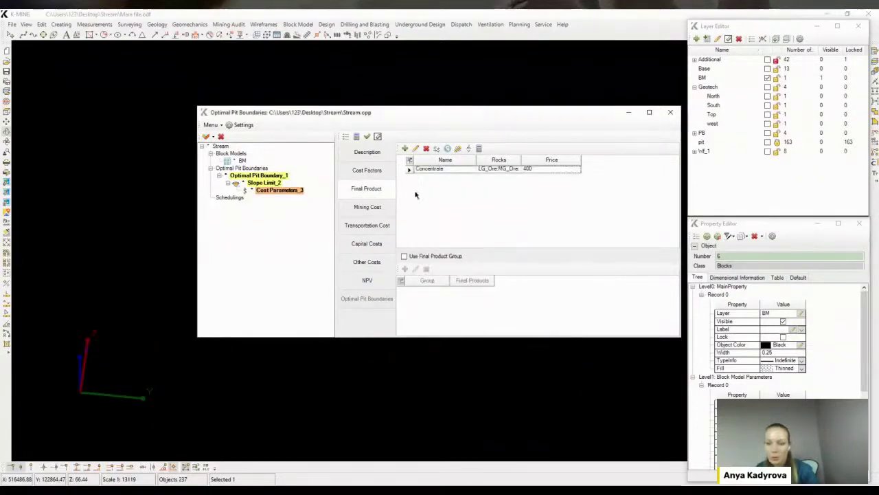
Add processing costs to the Concentrate product: 18 for LG_Ore and 15 for MG_Ore
click(436, 149)
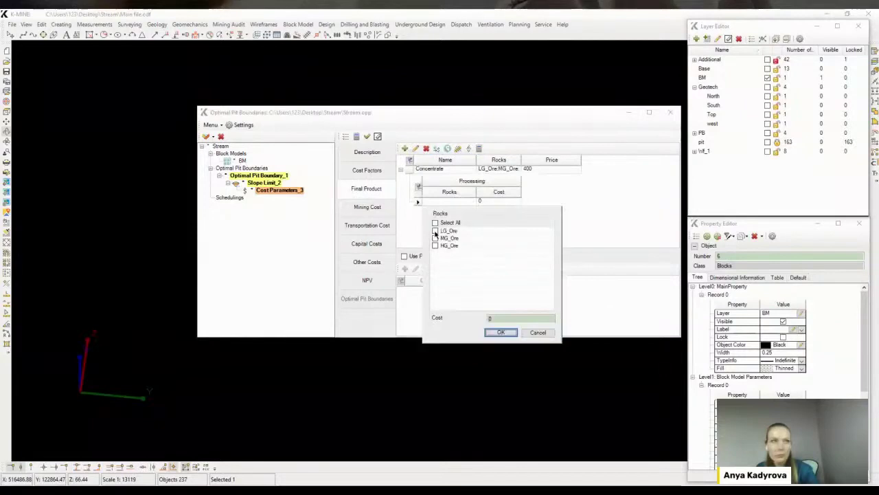
text(18)
click(501, 332)
click(436, 148)
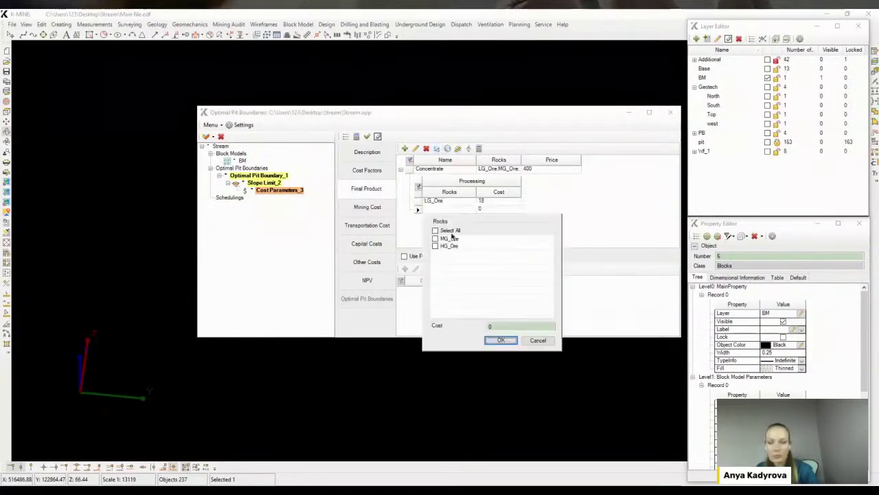
click(435, 238)
text(15)
click(501, 340)
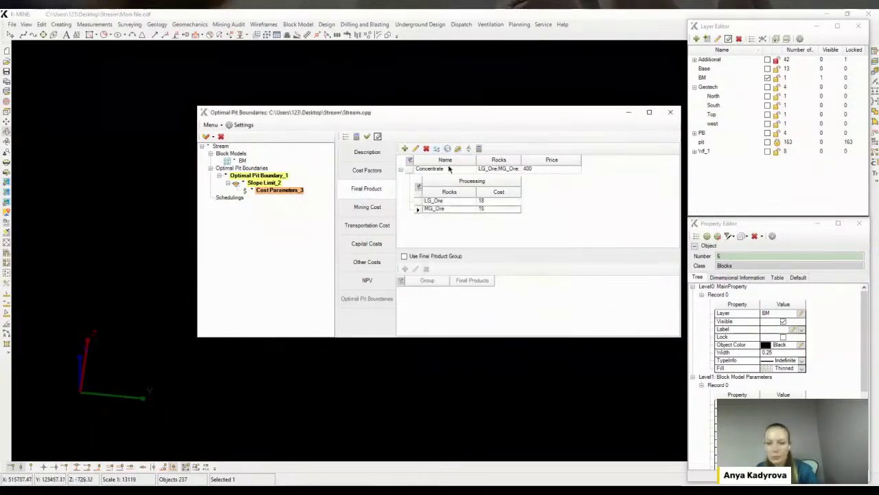
Add a processing cost of 13 for HG_Ore to the Concentrate product
click(436, 148)
click(435, 246)
click(495, 334)
text(1)
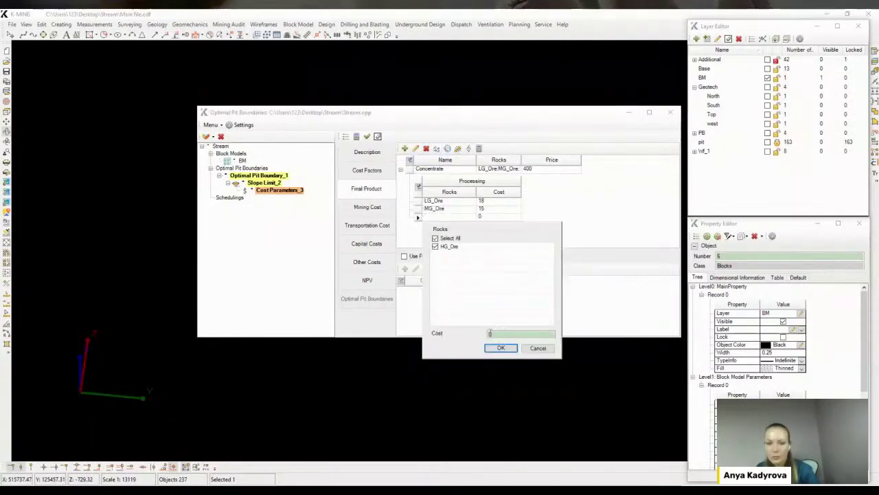
text(3)
click(499, 348)
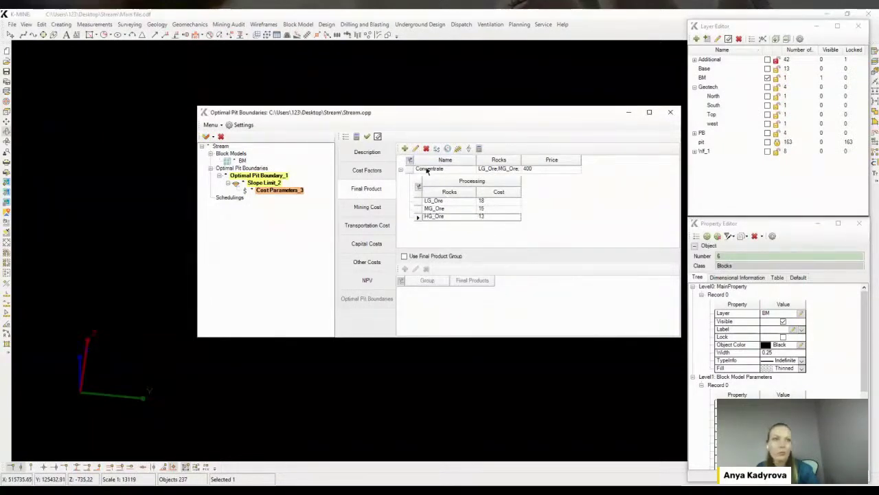
Add a cut-off grade on property C for all three ore types, with values from 2 to 99
click(458, 149)
click(443, 249)
click(584, 252)
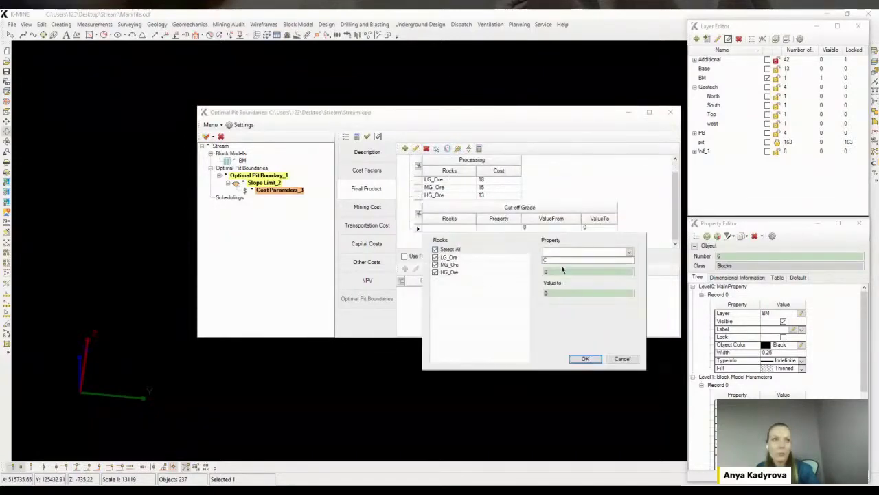
click(558, 261)
click(558, 271)
text(2)
key(Tab)
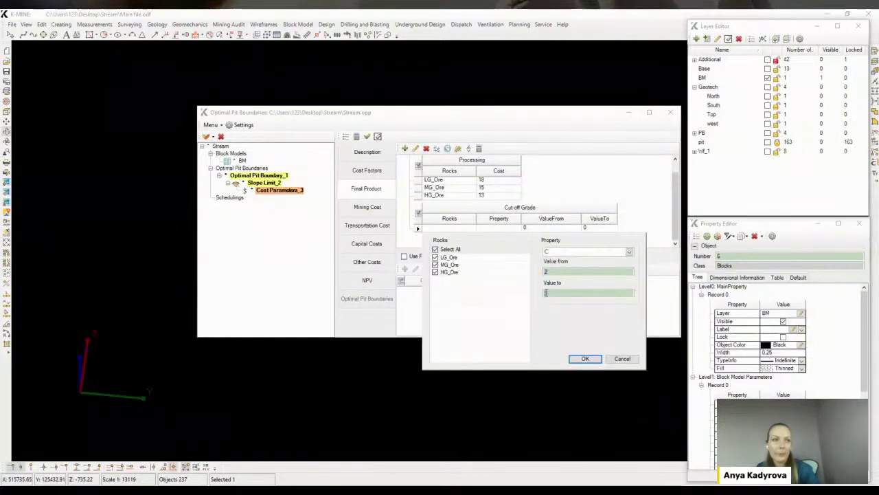
click(585, 358)
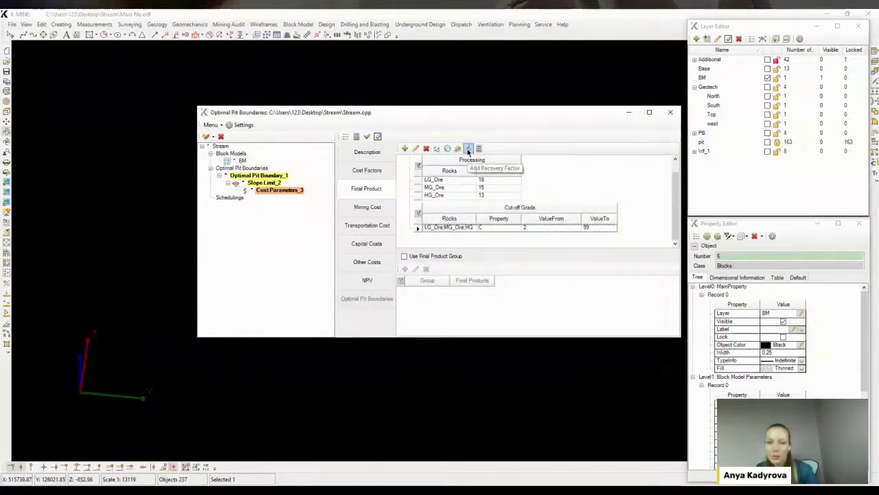
Add a recovery factor for LG_Ore on property C with a default coefficient of 0.04
click(469, 148)
click(435, 242)
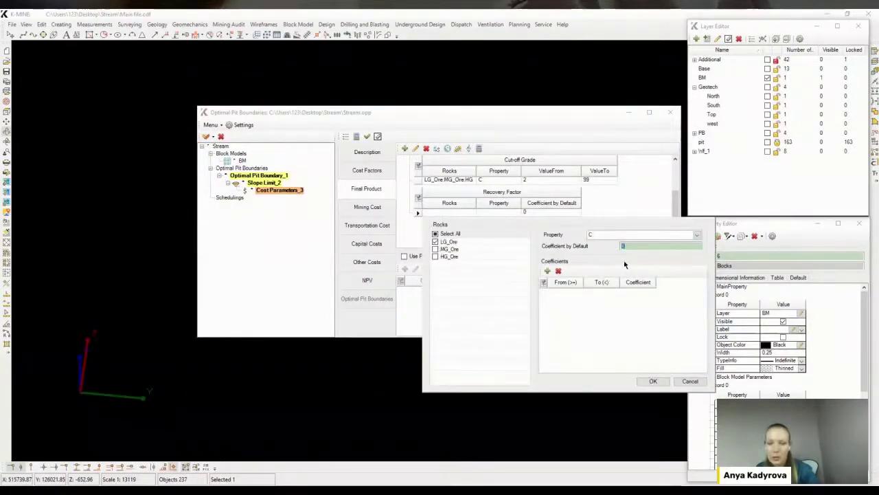
text(0.04)
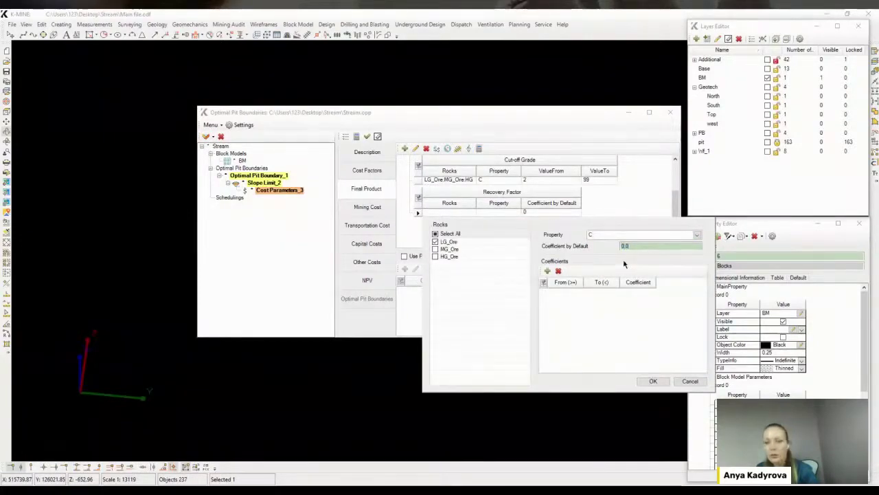
click(656, 381)
Add a recovery factor for MG_Ore on property C with a default coefficient of 0.055
click(470, 149)
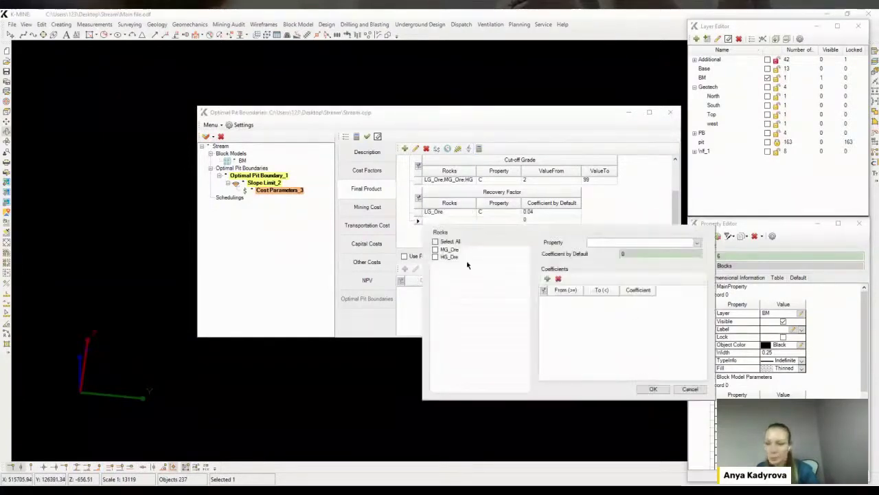
click(622, 252)
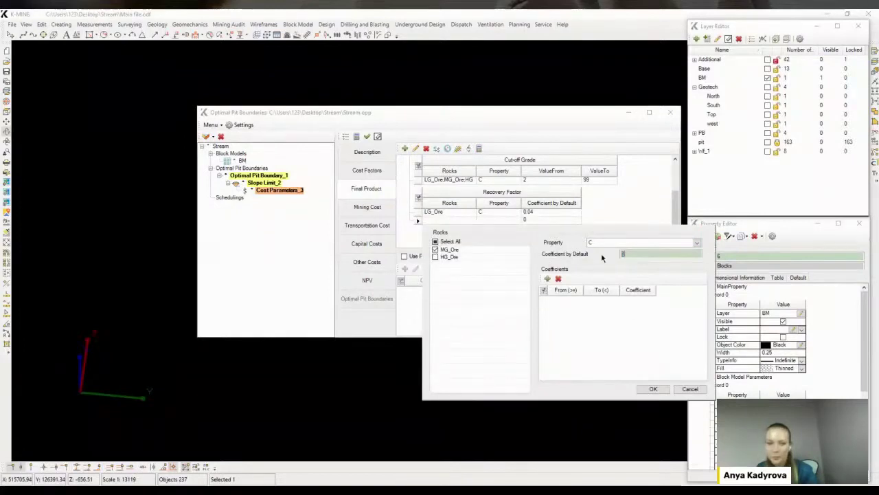
text(.055)
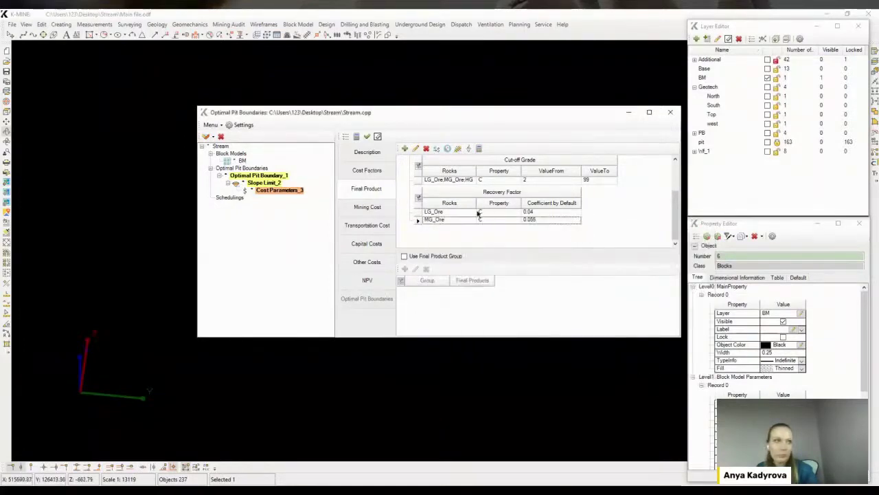
click(653, 389)
Add a recovery factor for HG_Ore on property C with a default coefficient of 0.08
click(457, 148)
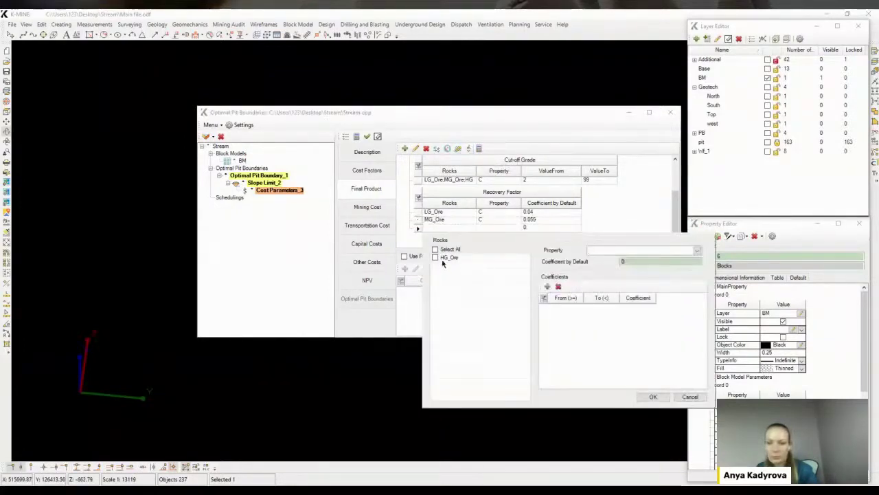
click(435, 257)
click(652, 252)
text(.08)
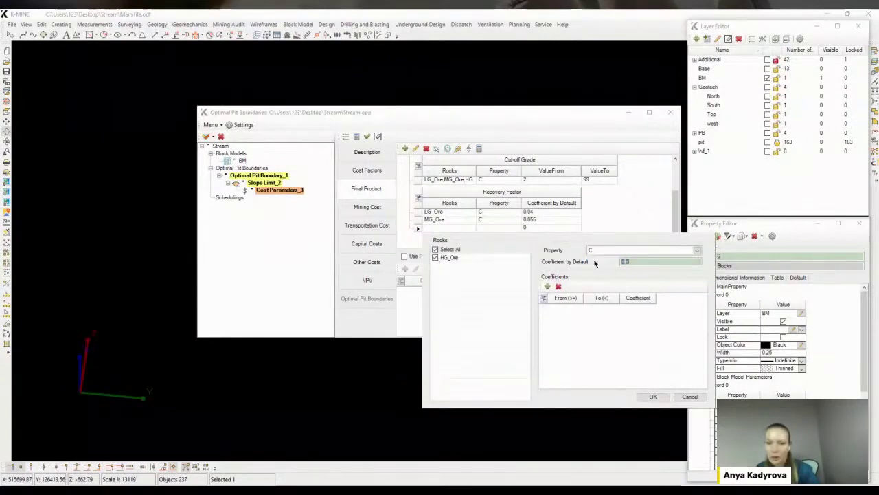
click(653, 396)
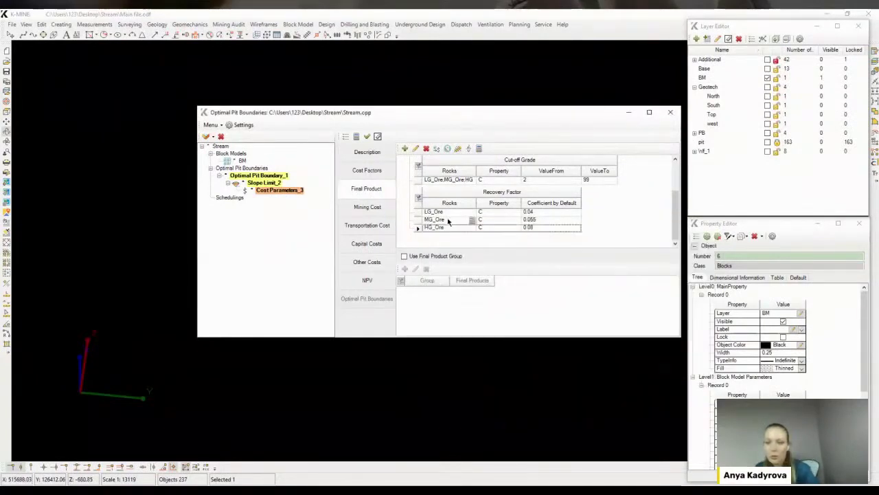
Apply the cost parameters and enlarge the Optimal Pit Boundaries window to fit the complete Concentrate settings
click(366, 136)
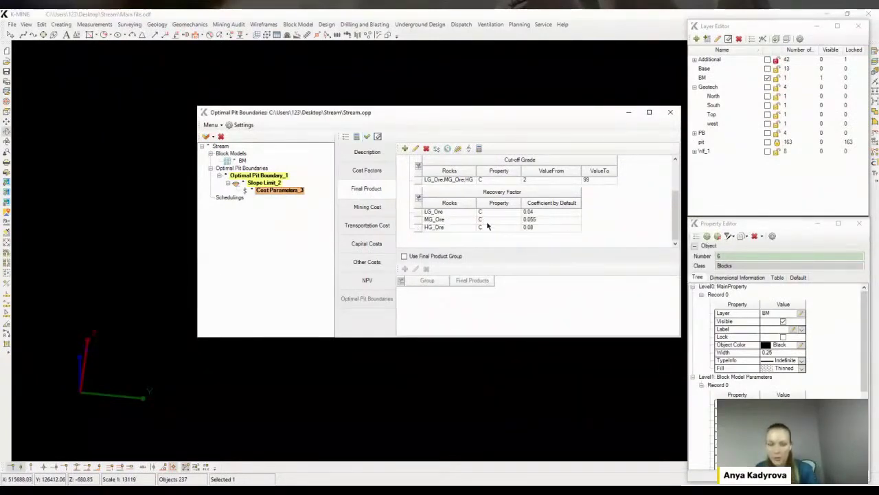
drag(551, 342, 549, 372)
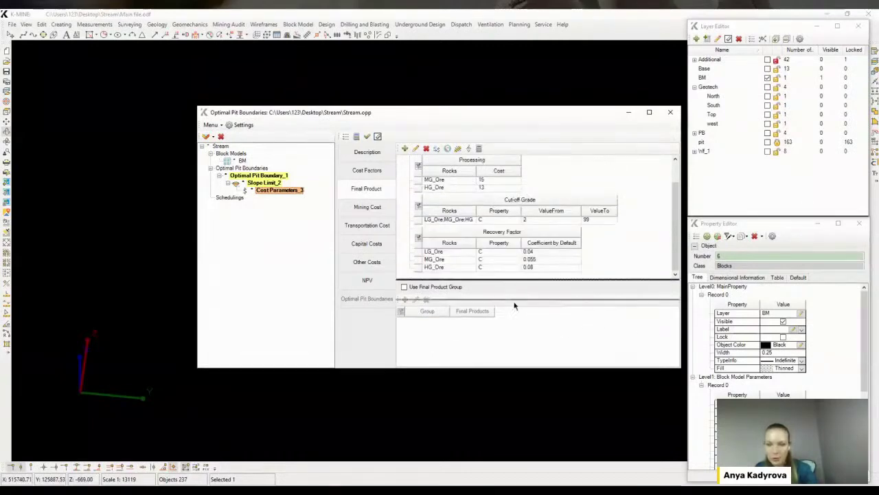
scroll(516, 288, up, 1)
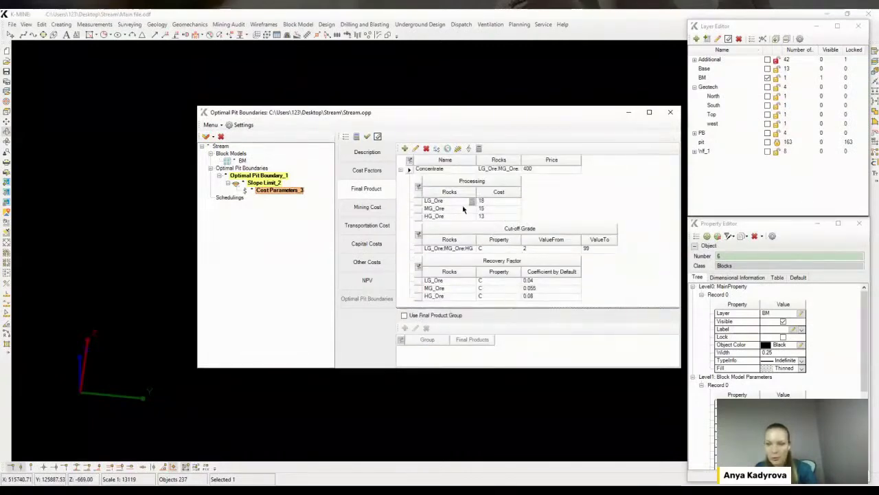
Add a mining cost entry for LG_Ore, MG_Ore and HG_Ore with cost 2, losses 10 and dilution 5
click(366, 206)
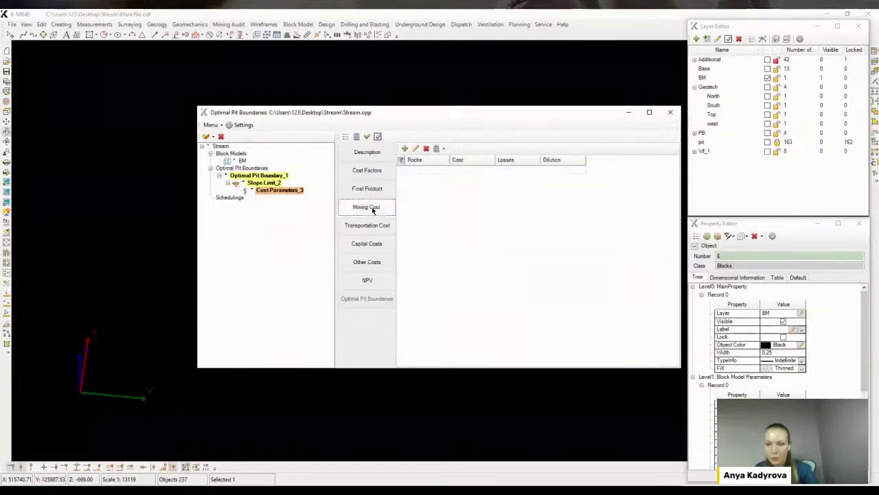
click(405, 148)
click(418, 205)
click(418, 213)
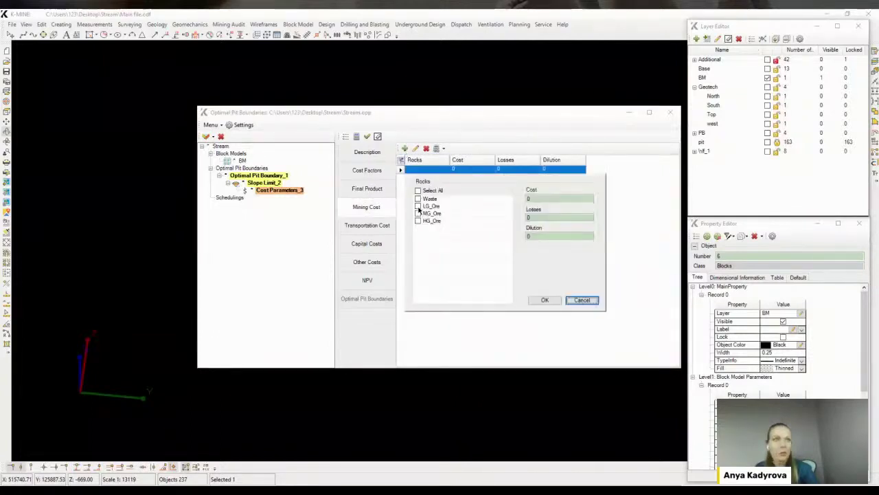
click(418, 221)
click(544, 218)
click(540, 198)
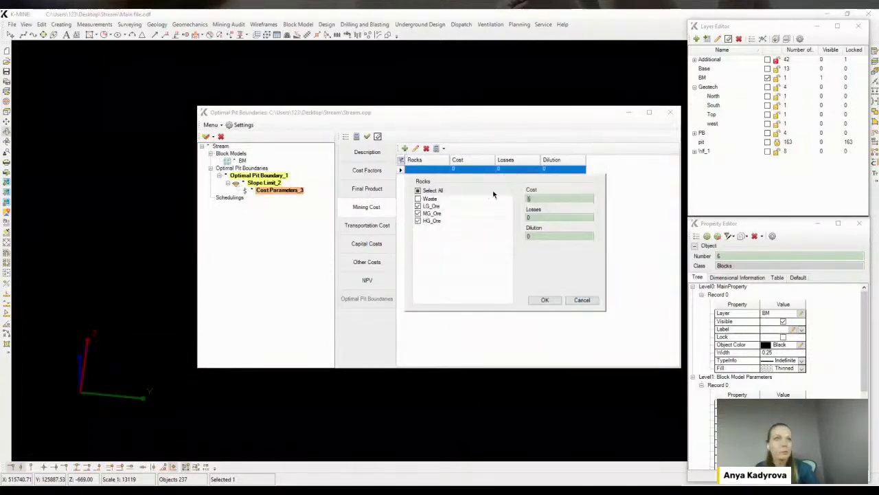
key(Tab)
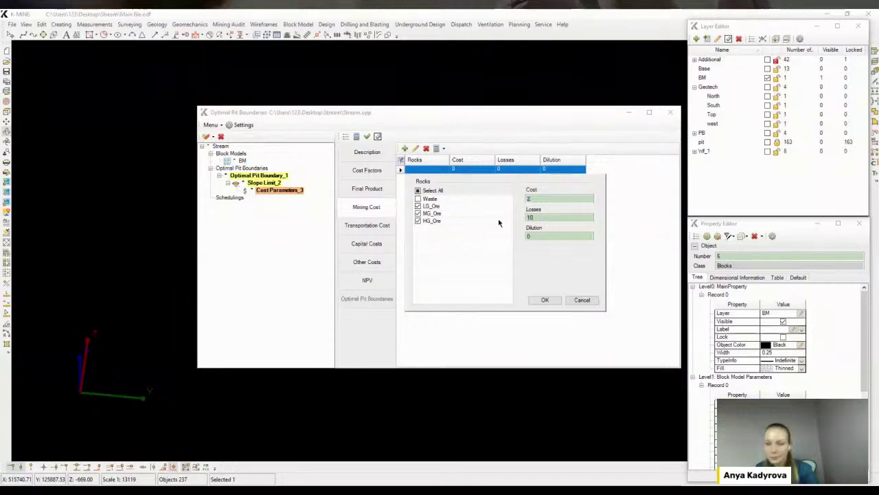
text(5)
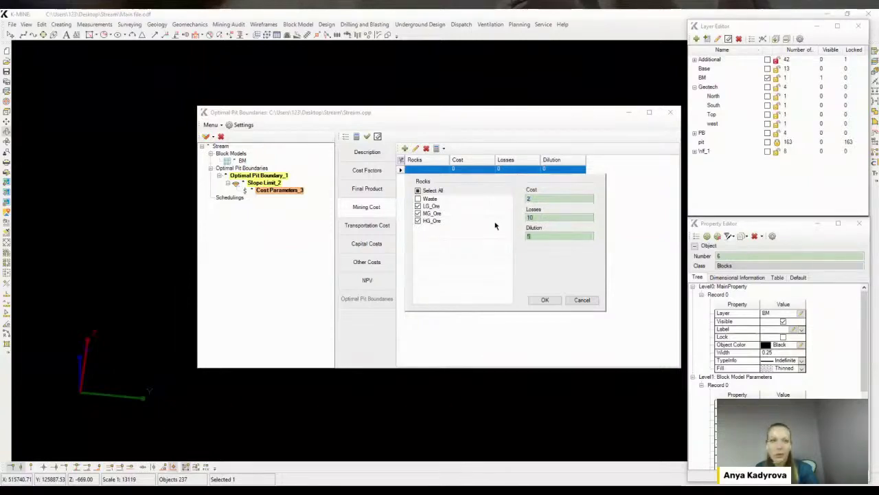
click(544, 299)
Add a mining cost entry for the Waste rock and open the transportation cost settings
click(418, 206)
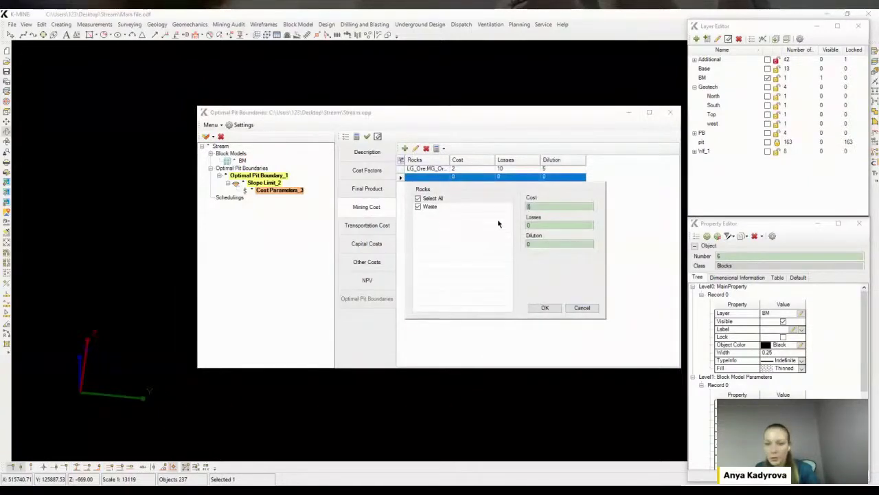
click(550, 308)
click(377, 228)
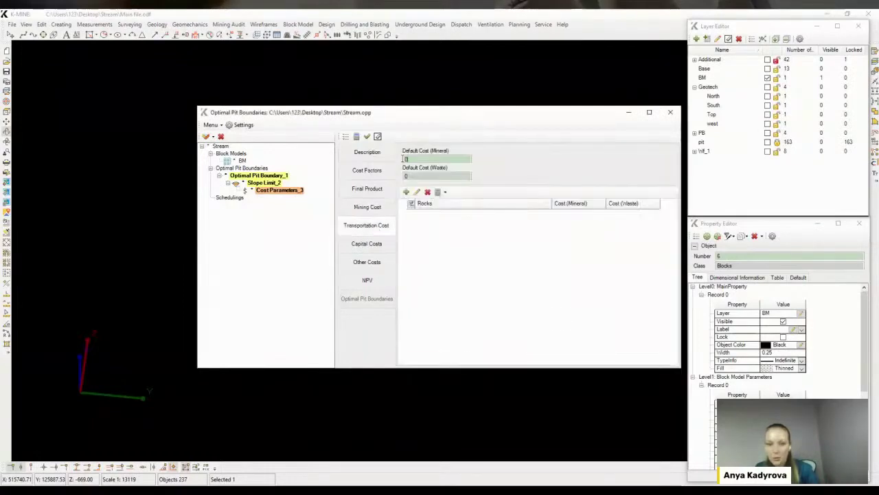
Set the default transportation cost to 2 for mineral and 2 for waste
text(2)
click(423, 176)
text(2)
Set the NPV discount rate to 12 and the Concentrate productivity by mineral to 15000000, and widen the product name column
click(377, 244)
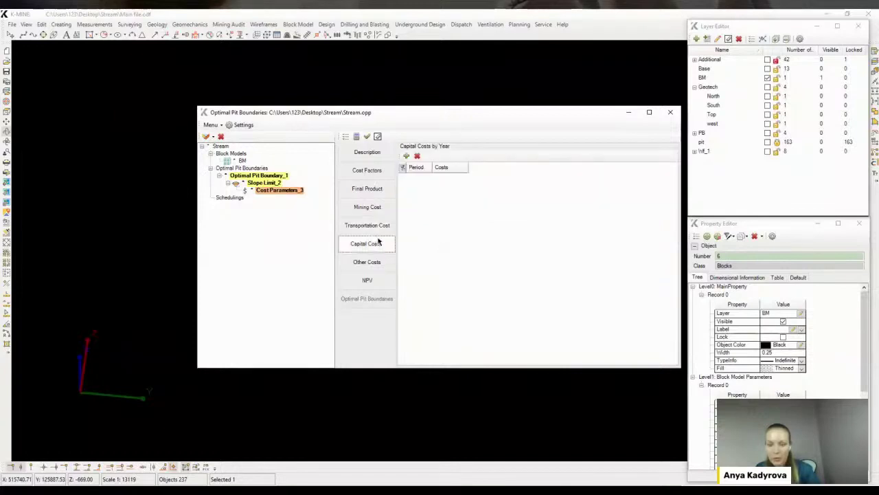
click(373, 264)
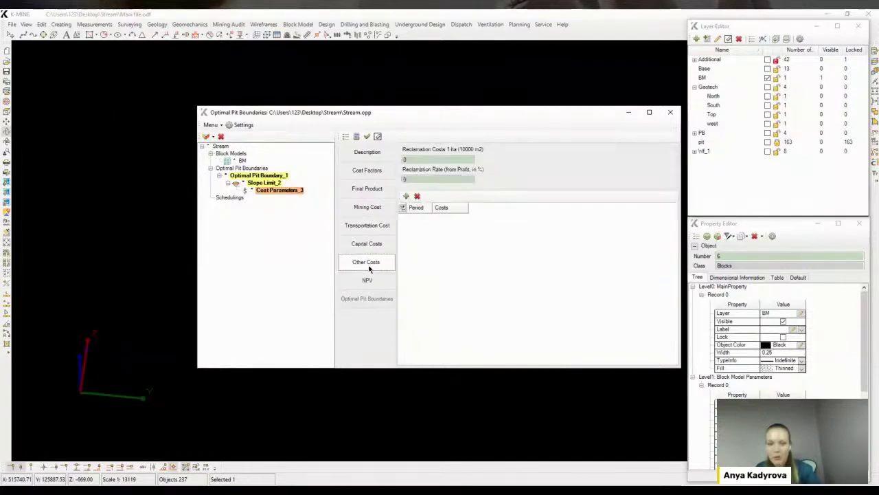
click(366, 280)
click(409, 157)
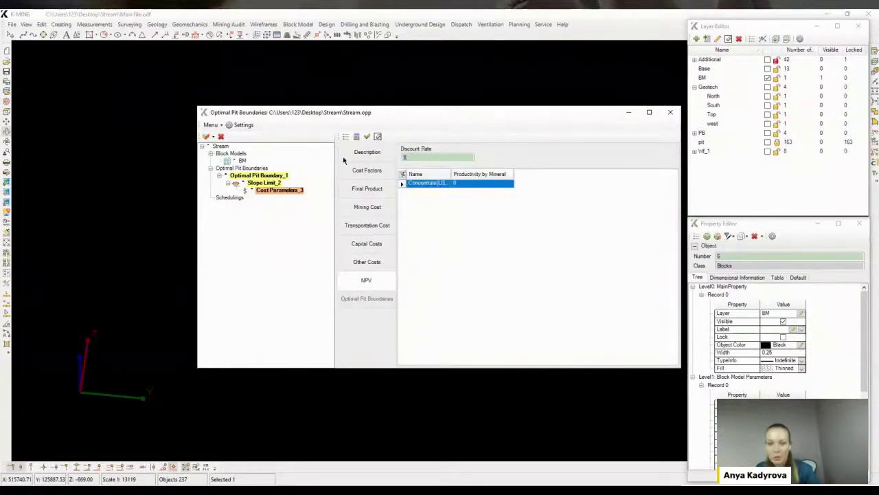
text(12)
click(471, 183)
text(15000000)
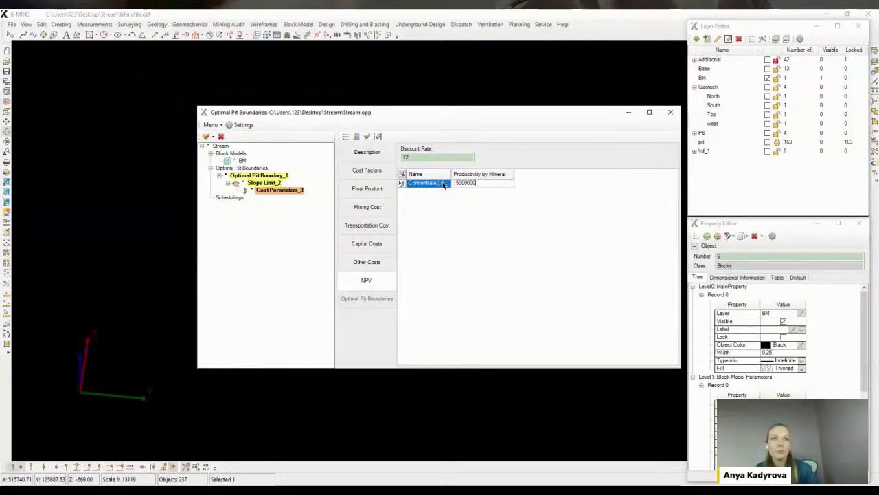
drag(451, 174, 520, 173)
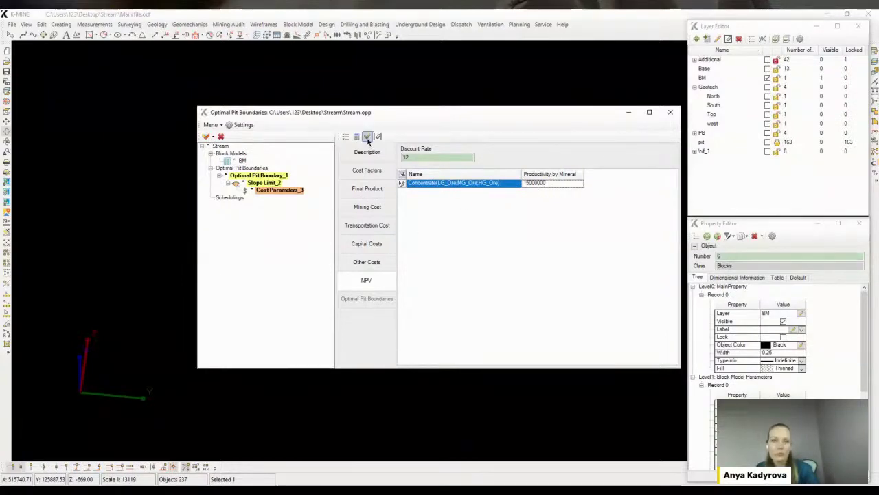
Try to apply the cost parameters and return to the Slope Limit_2 settings to correct the default pit slope angle
click(368, 137)
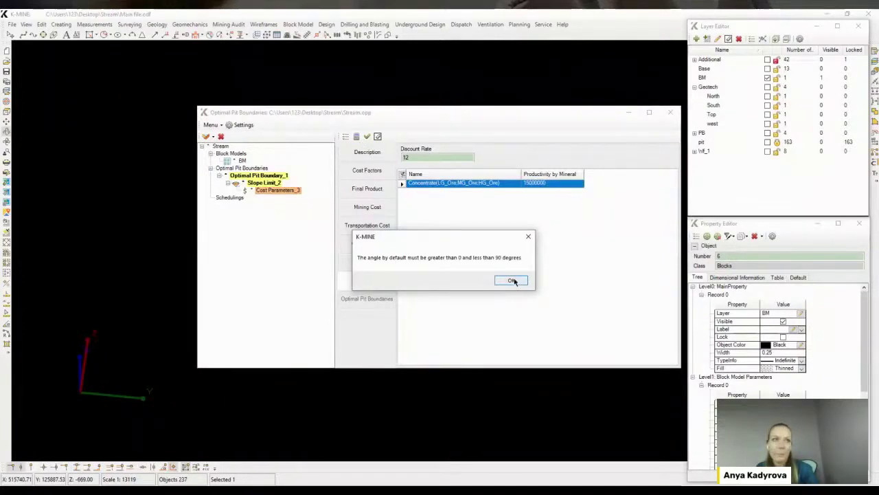
click(512, 280)
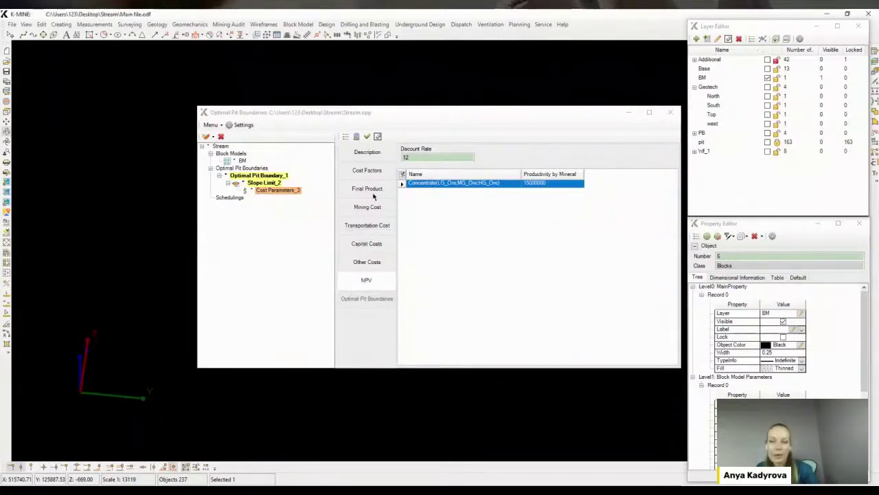
click(271, 184)
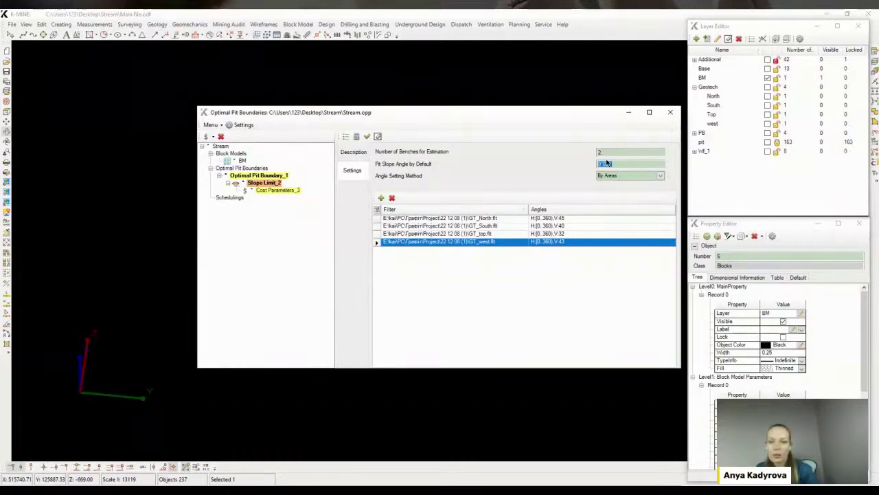
Run the calculation for Cost Parameters_3 and open the resulting optimal pit boundaries table
click(279, 190)
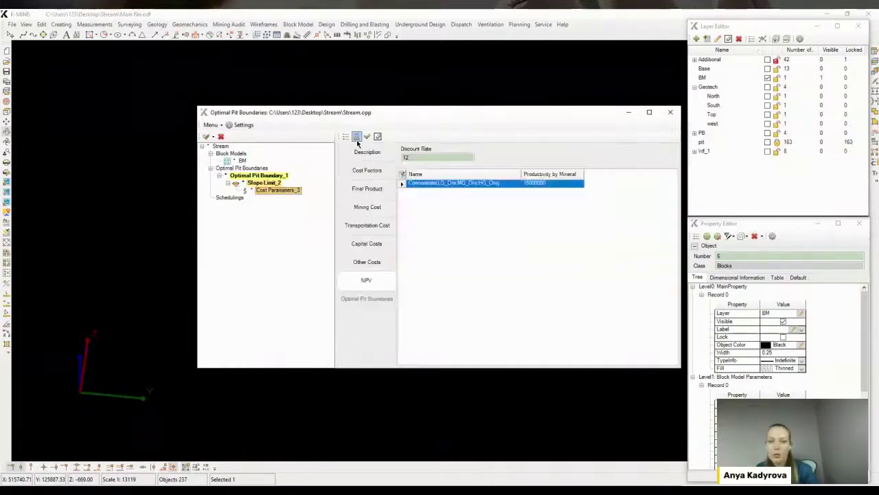
click(357, 139)
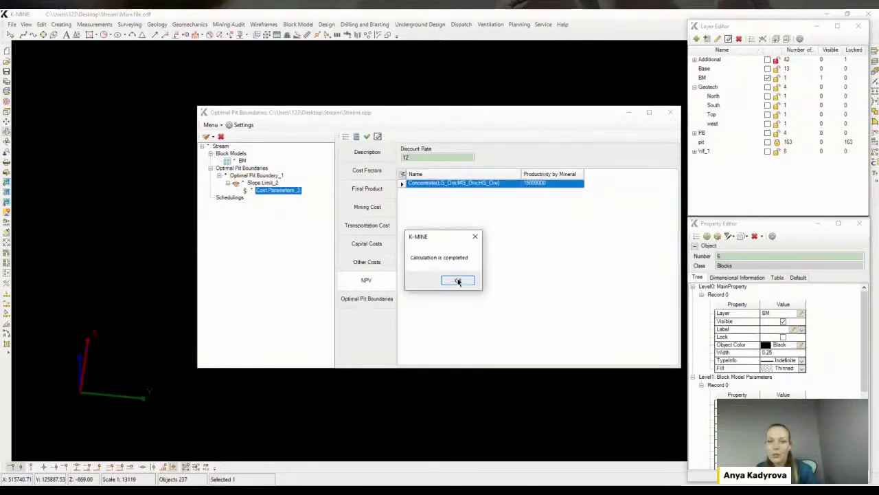
click(458, 282)
click(380, 300)
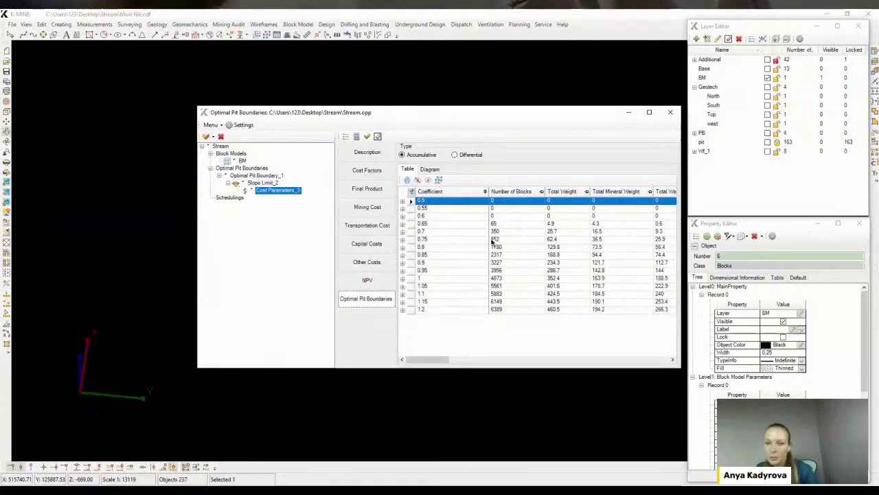
Bring the block model into view and show only the mined blocks for coefficient 0.7
click(501, 224)
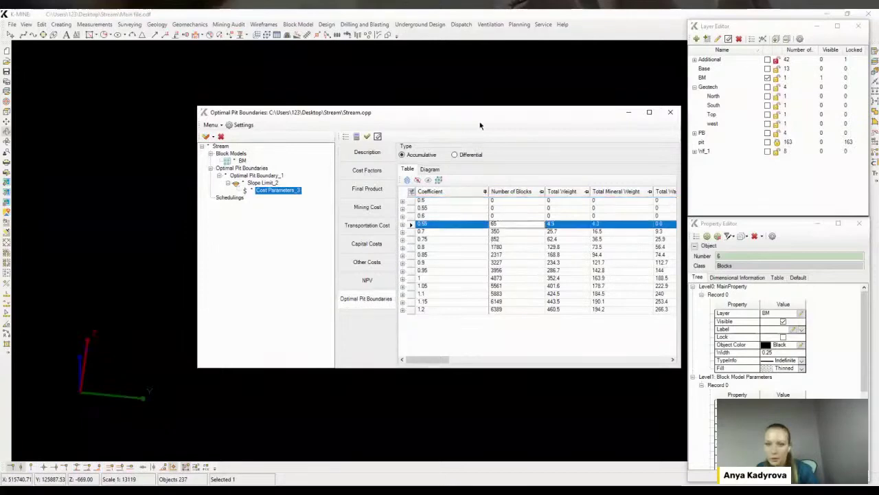
middle_drag(521, 193, 326, 176)
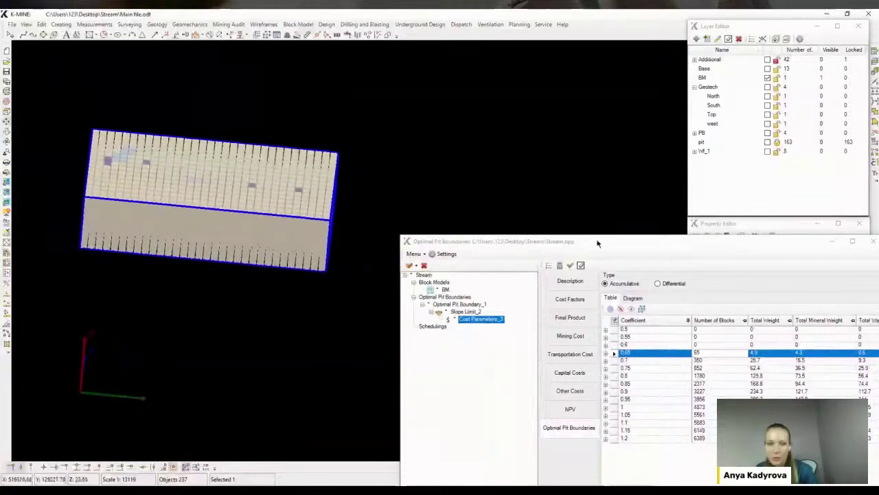
click(576, 174)
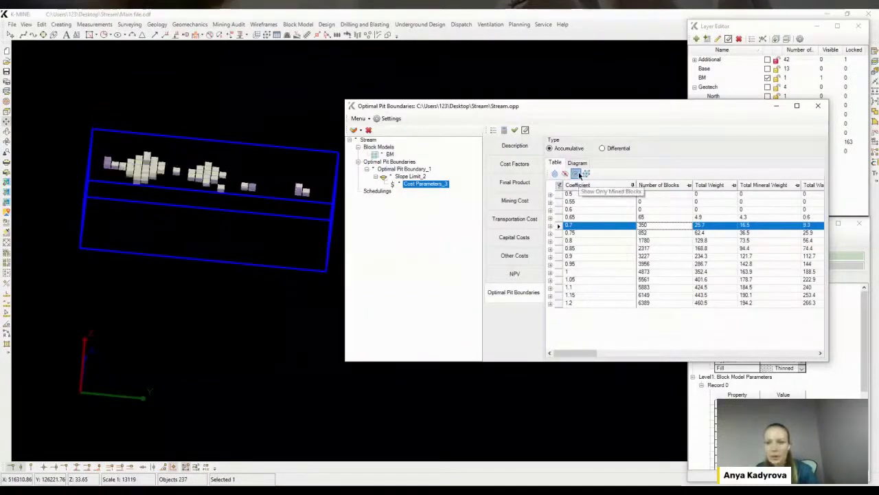
Go through the pit shells for coefficients 0.75 to 1.2 and examine the mined blocks of each in 3D
click(643, 232)
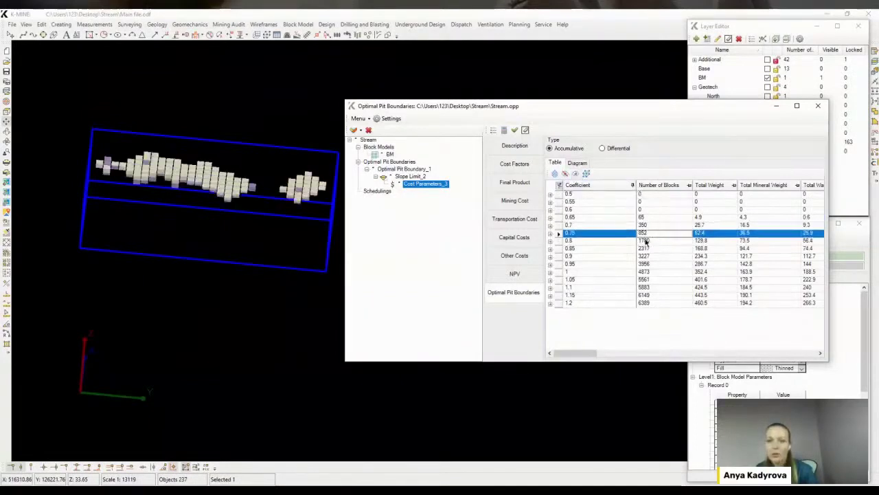
click(645, 241)
key(Down)
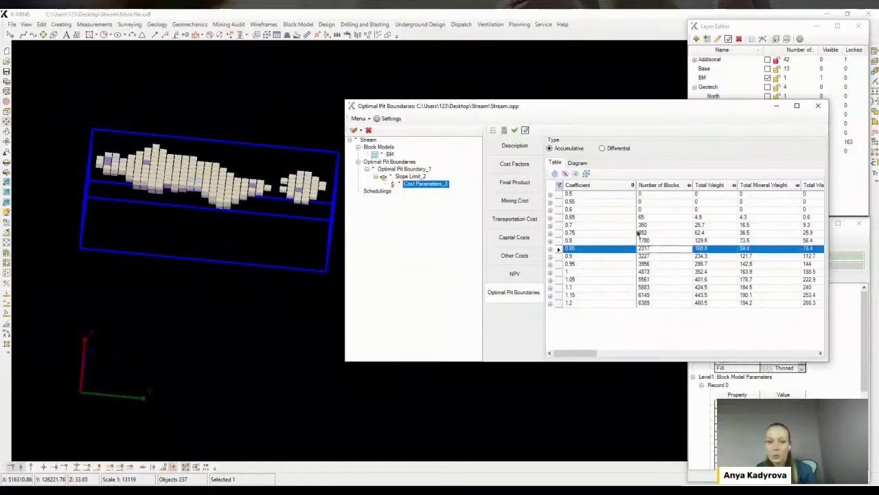
key(Down)
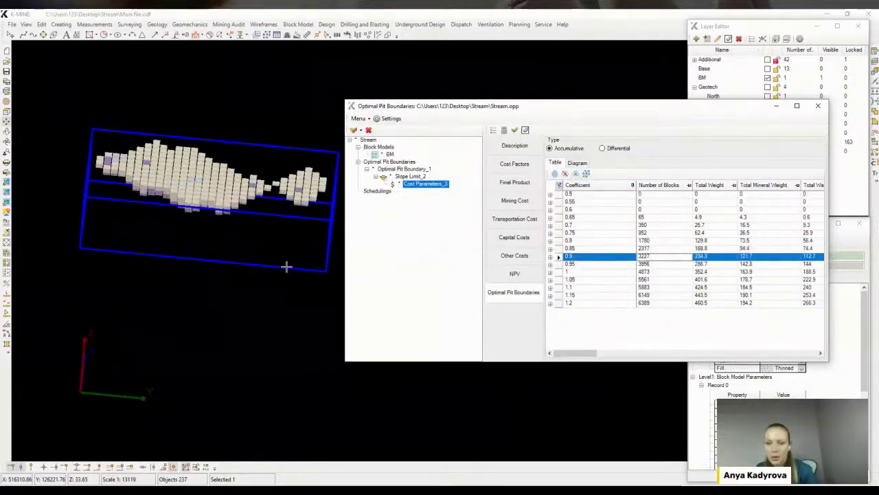
drag(286, 265, 432, 208)
click(649, 264)
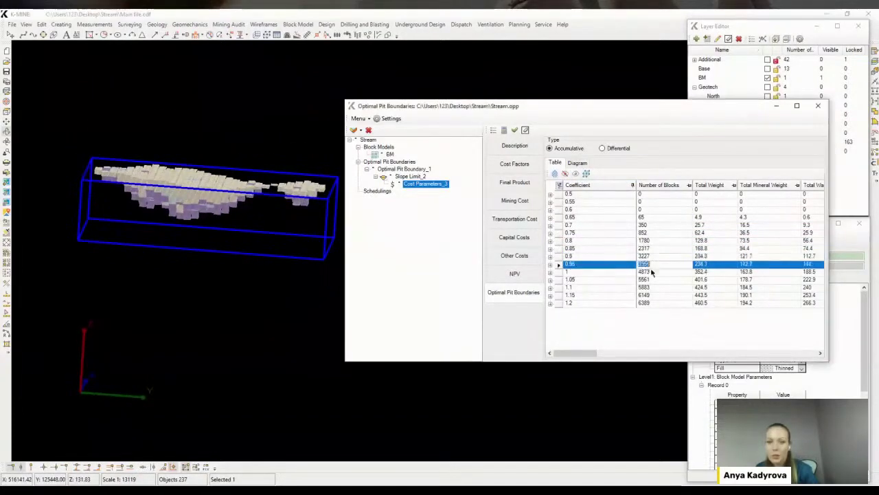
click(651, 271)
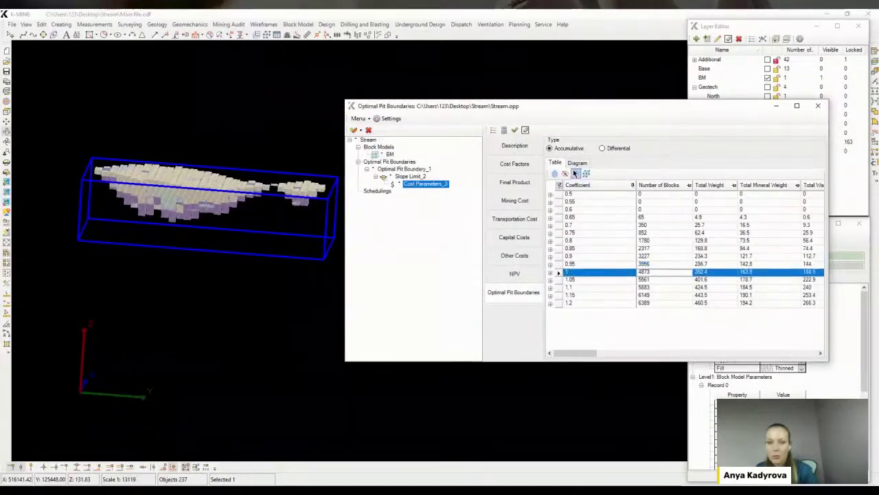
click(658, 280)
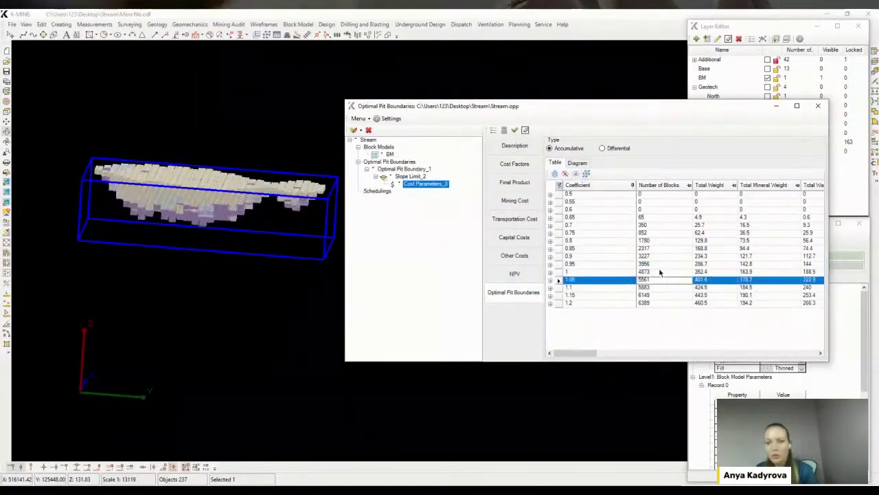
key(Down)
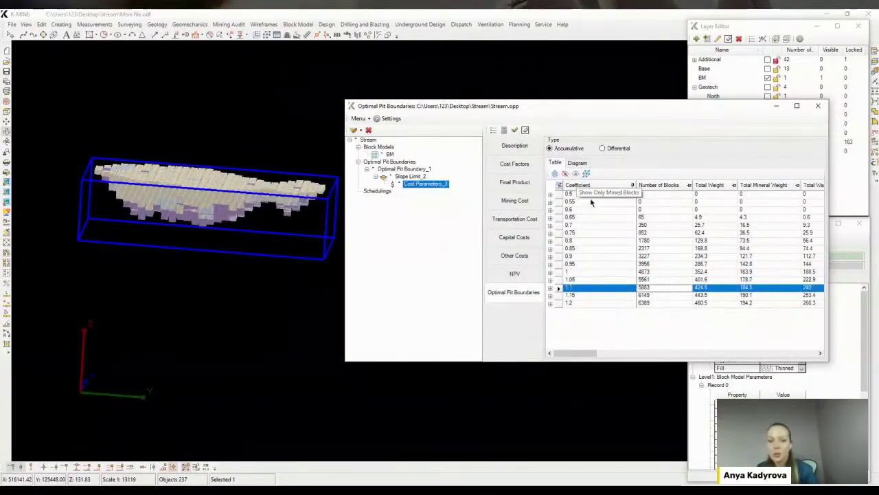
click(658, 296)
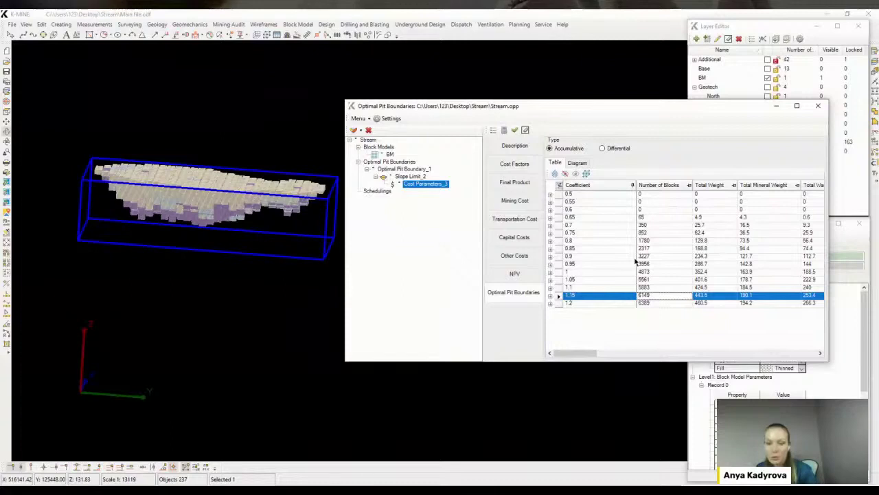
click(656, 303)
drag(165, 233, 326, 241)
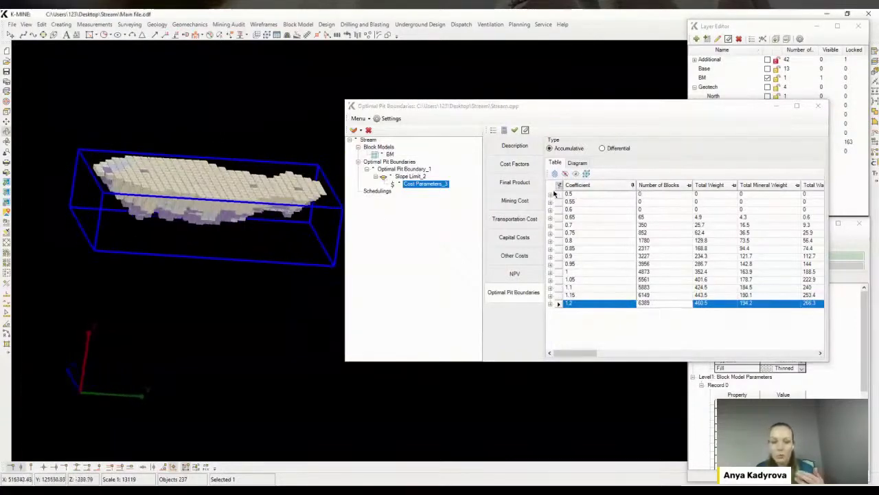
View the pit boundary results as a differential diagram and return to the accumulative table
click(579, 165)
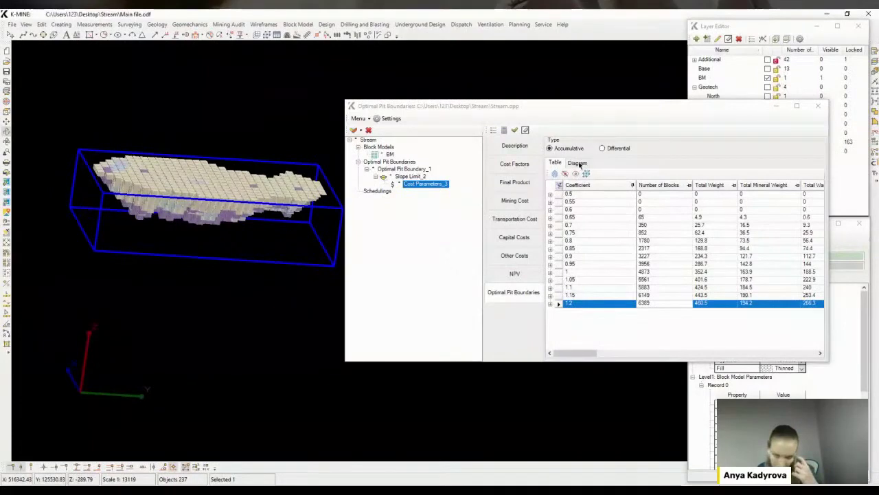
click(614, 149)
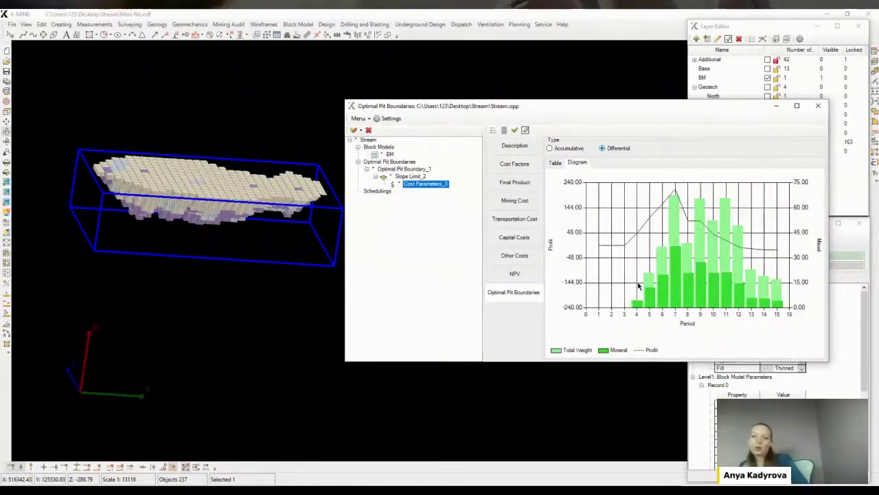
click(555, 163)
click(567, 149)
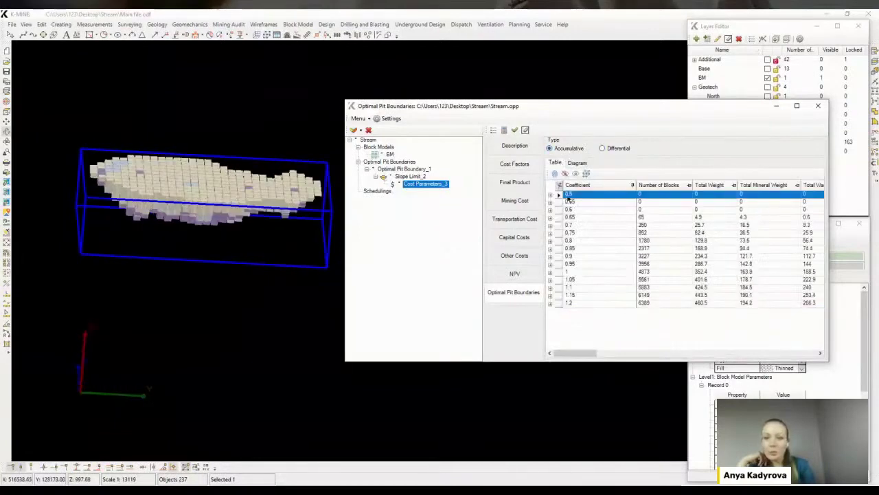
Create a wireframe of the pit shell for coefficient 1.05
click(562, 280)
click(585, 174)
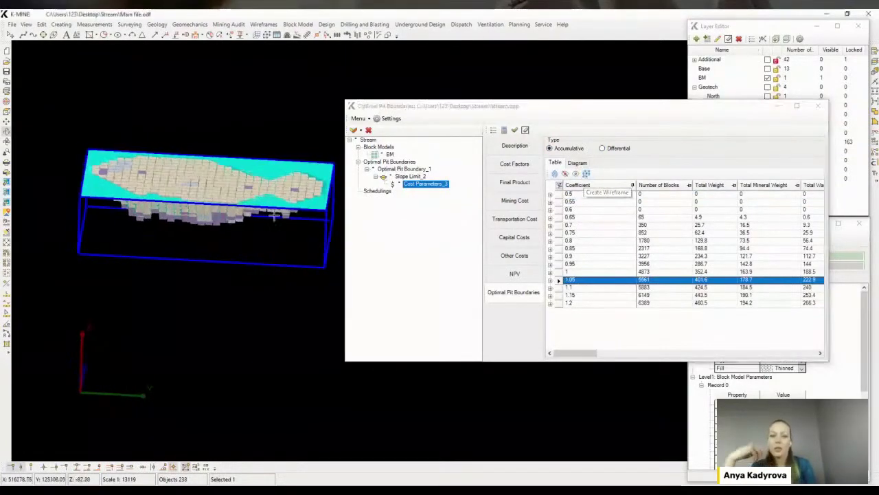
middle_drag(273, 215, 275, 247)
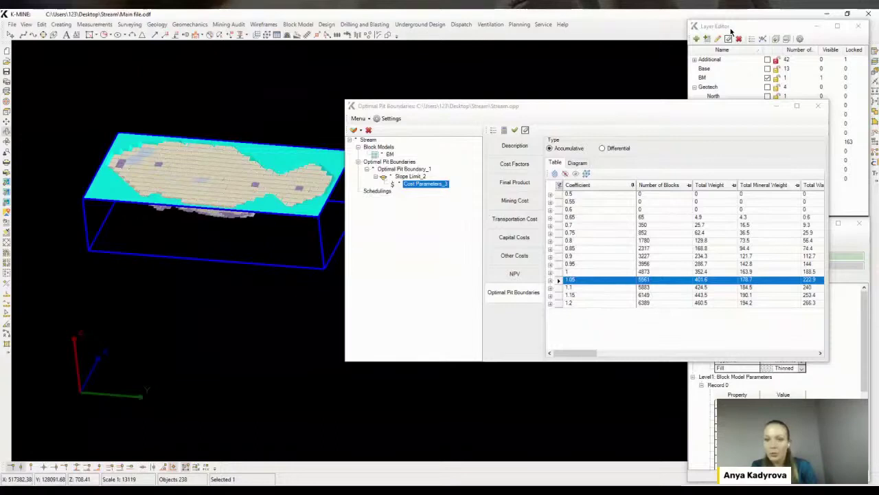
Hide the BM layer and inspect the coefficient 1.05 pit wireframe in 3D
click(732, 32)
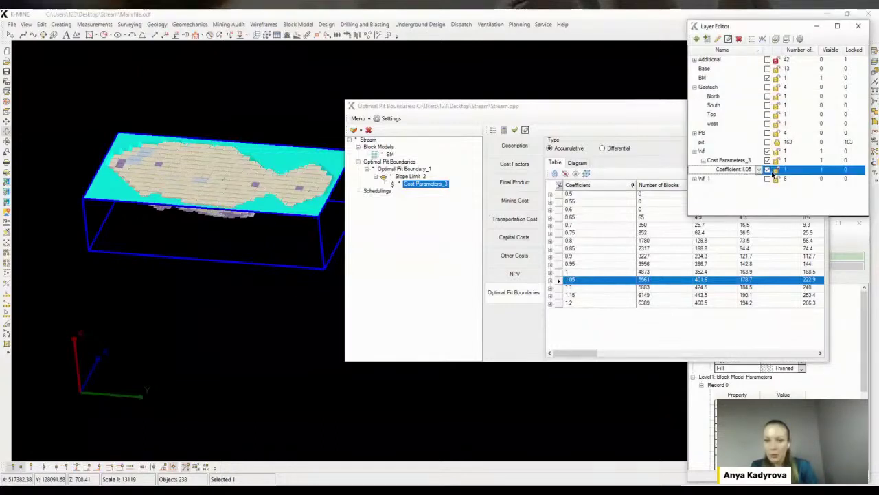
click(759, 79)
drag(172, 227, 185, 281)
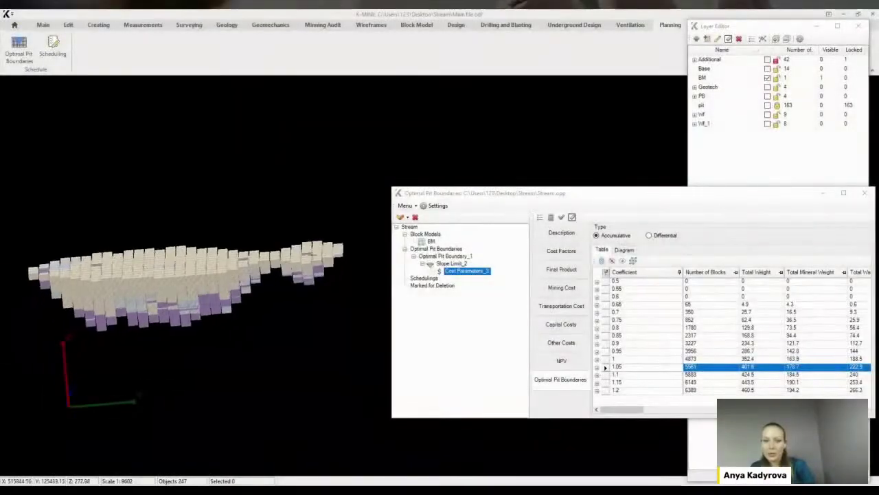
Expand Cost Parameters_3 under the Wf layer to list the pit wireframes by coefficient, and view the mined blocks from above
middle_drag(320, 183, 286, 274)
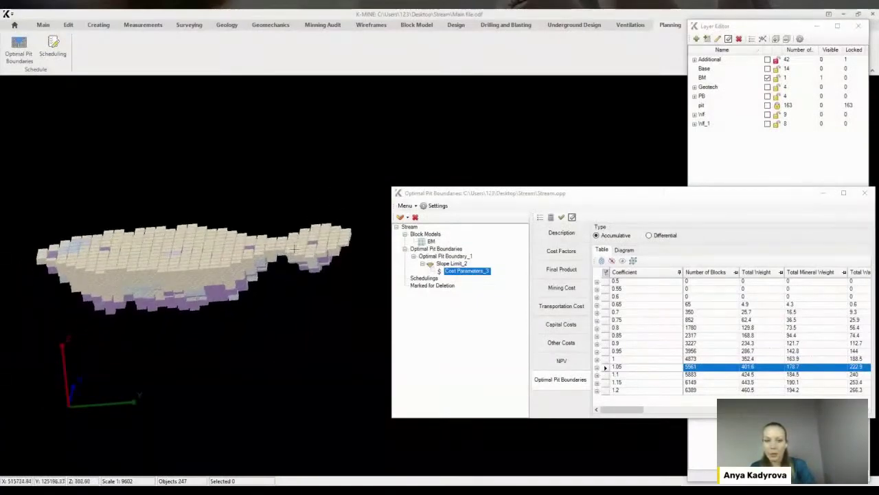
click(632, 261)
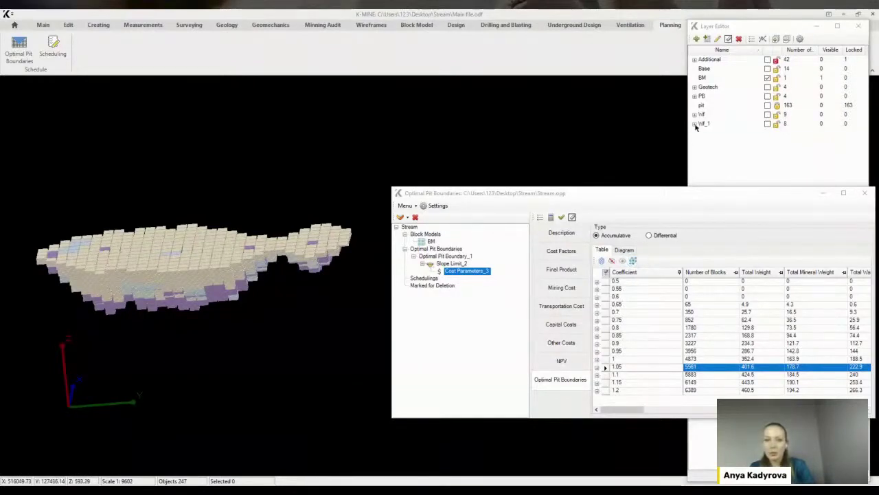
click(721, 124)
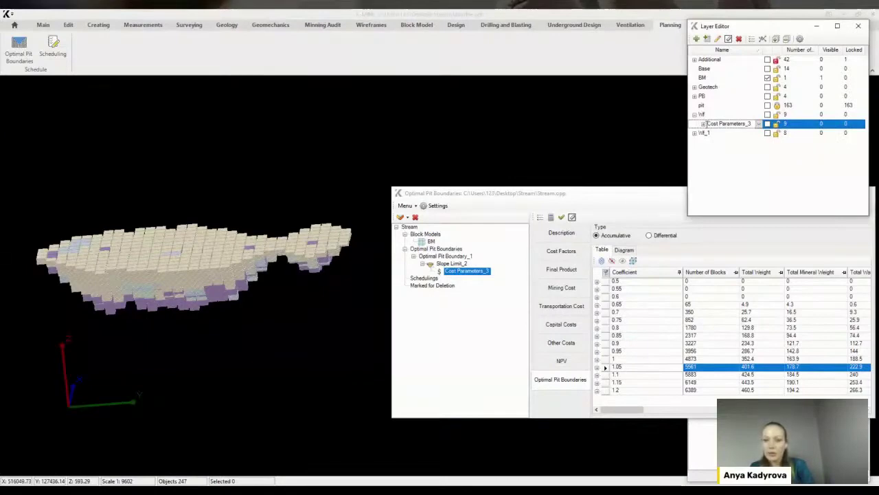
click(704, 124)
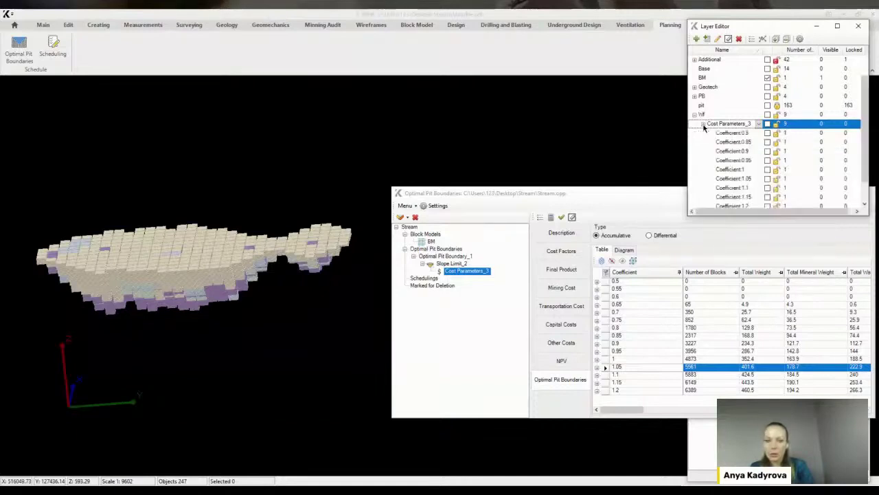
drag(281, 217, 281, 298)
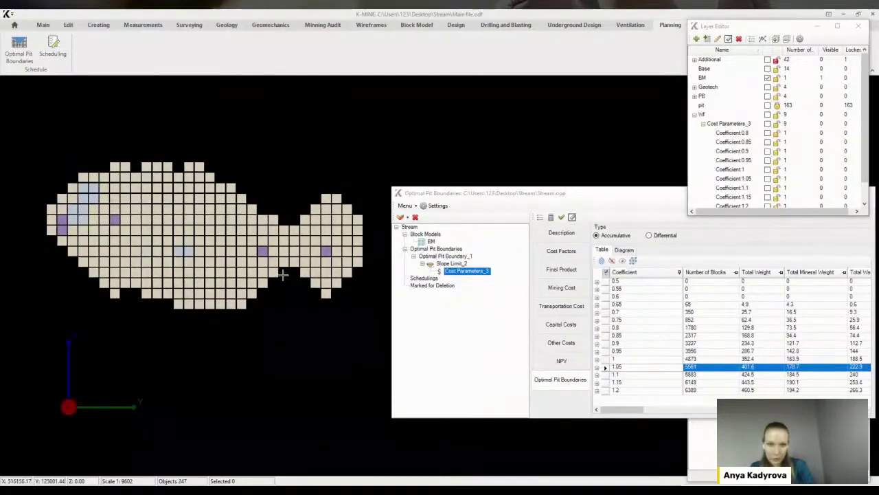
Hide the BM layer and show all the pit shell wireframes under Cost Parameters_3, from coefficient 1.2 down to 0.8
click(767, 77)
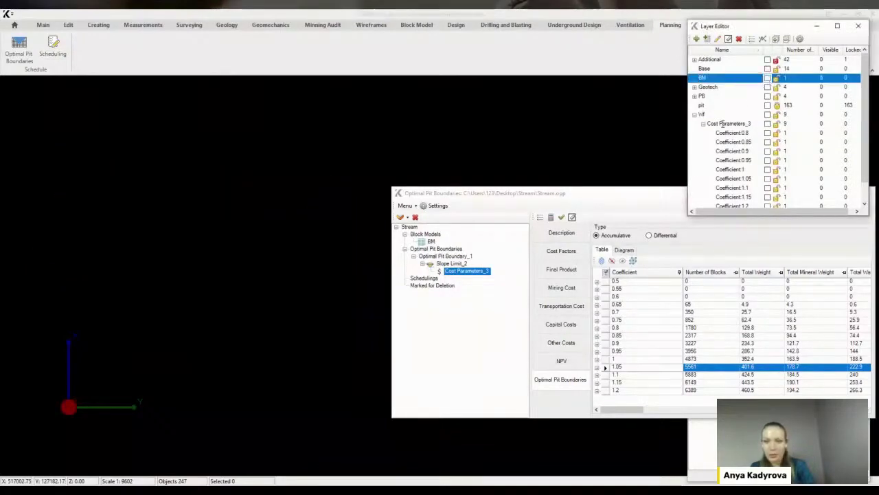
click(720, 124)
scroll(759, 133, down, 1)
click(745, 188)
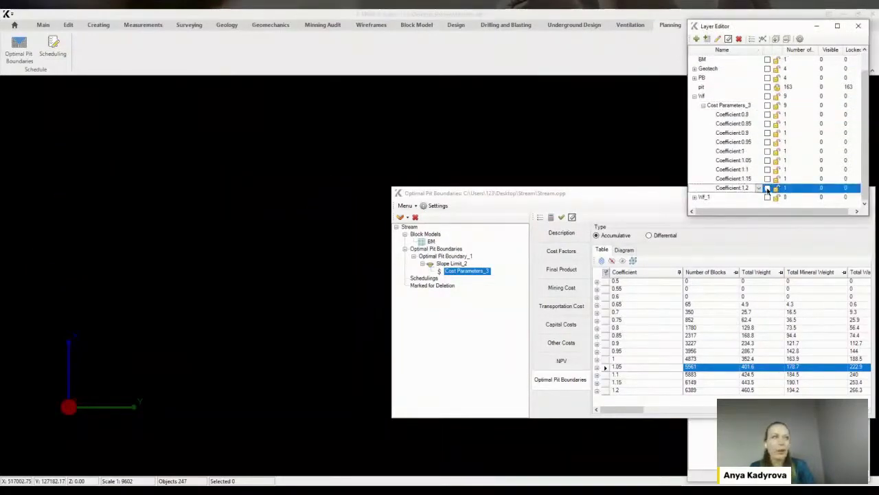
click(767, 187)
click(768, 179)
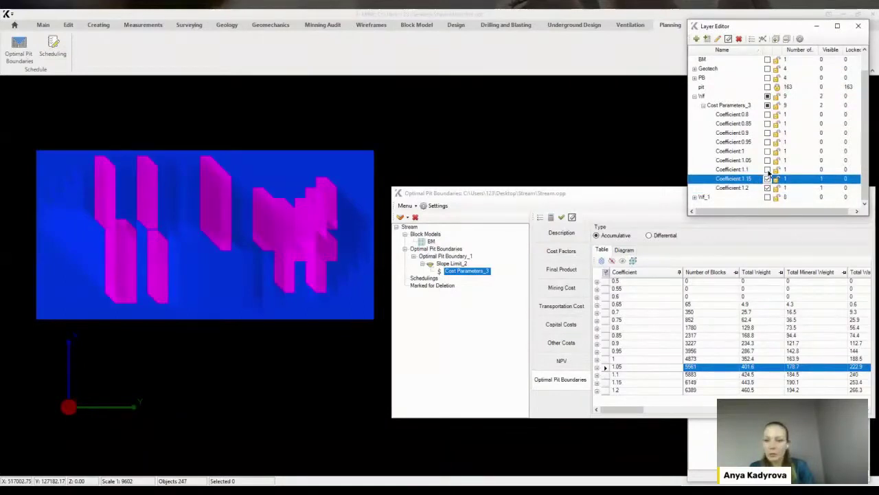
click(768, 168)
click(767, 160)
click(767, 151)
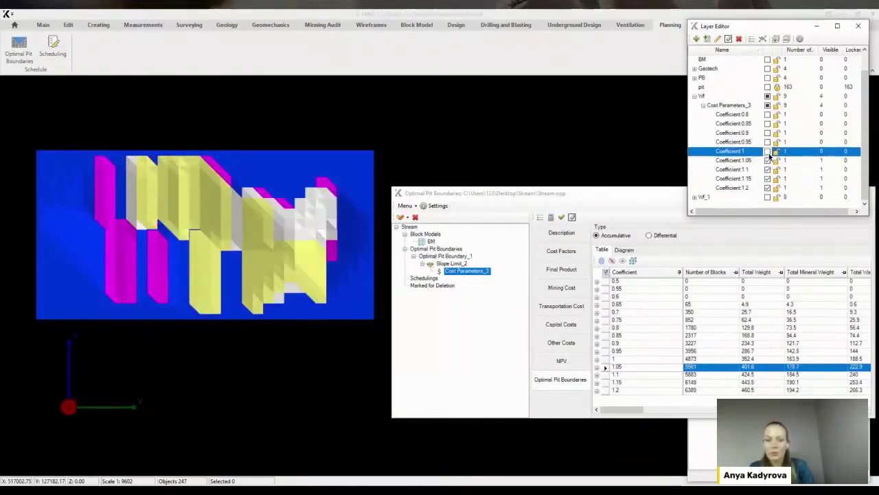
click(767, 142)
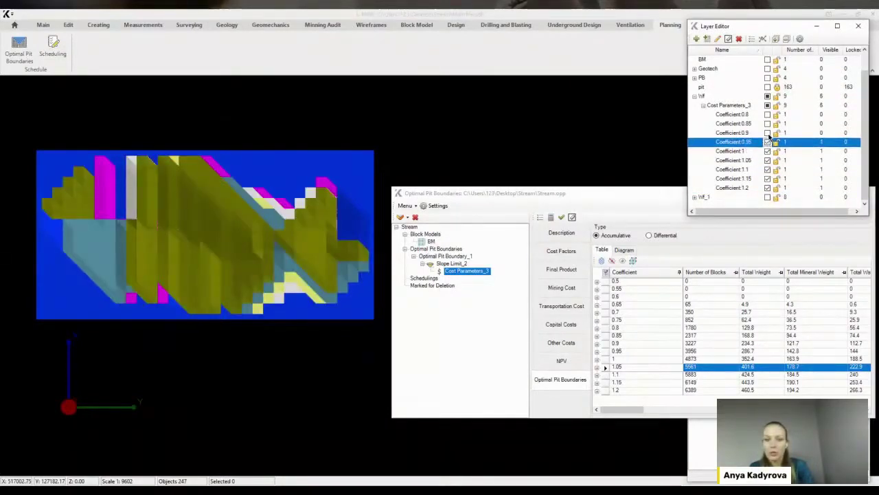
click(767, 133)
click(767, 123)
click(767, 114)
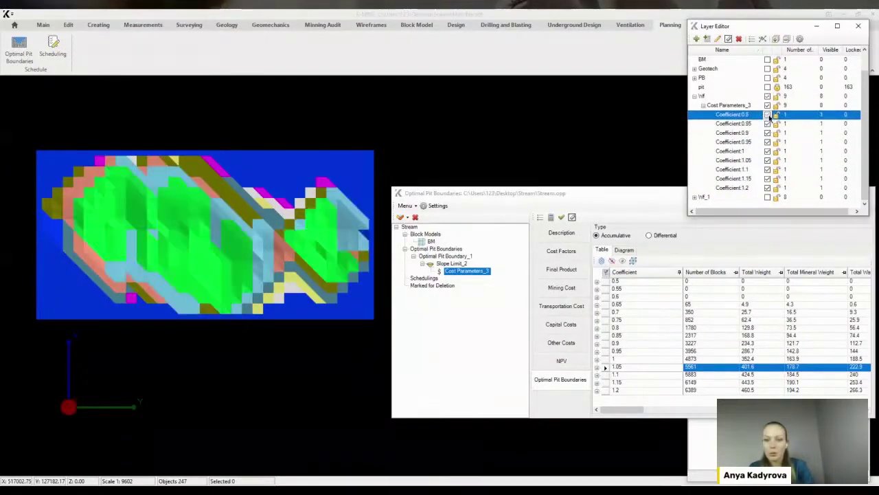
Draw a section line lengthwise across the middle of the pit shells, extending past both ends
click(254, 239)
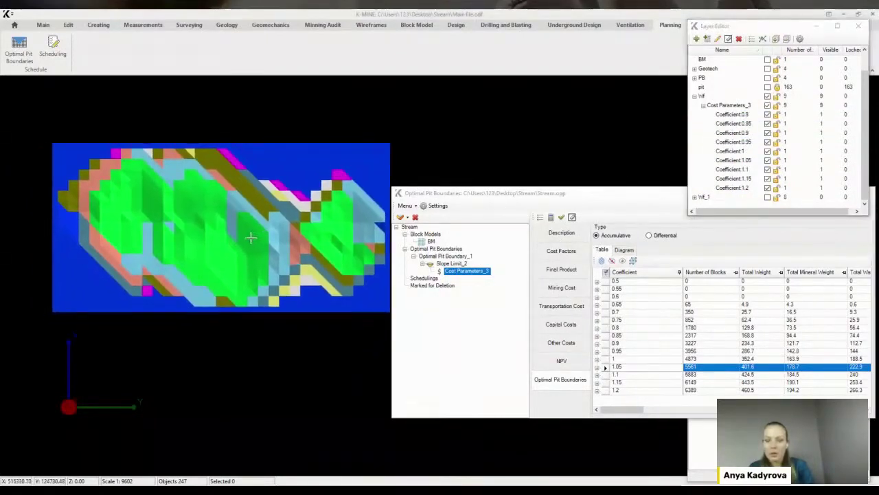
scroll(258, 238, down, 2)
click(42, 25)
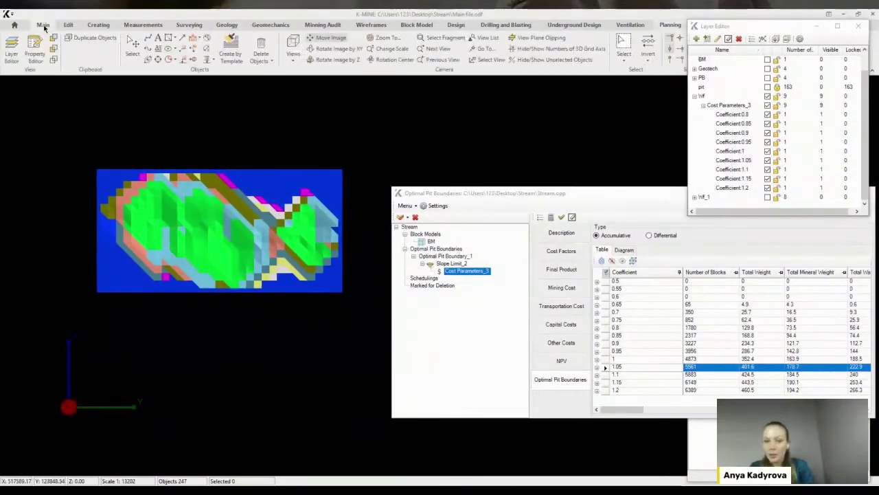
click(66, 227)
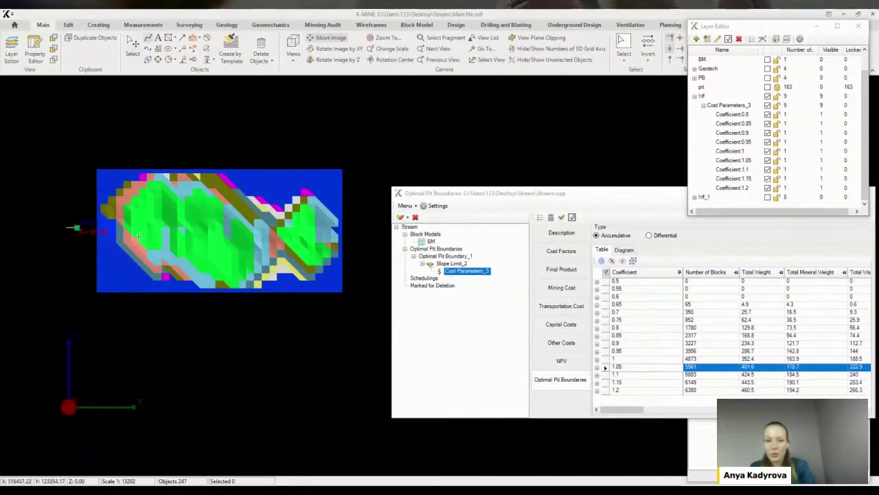
click(379, 236)
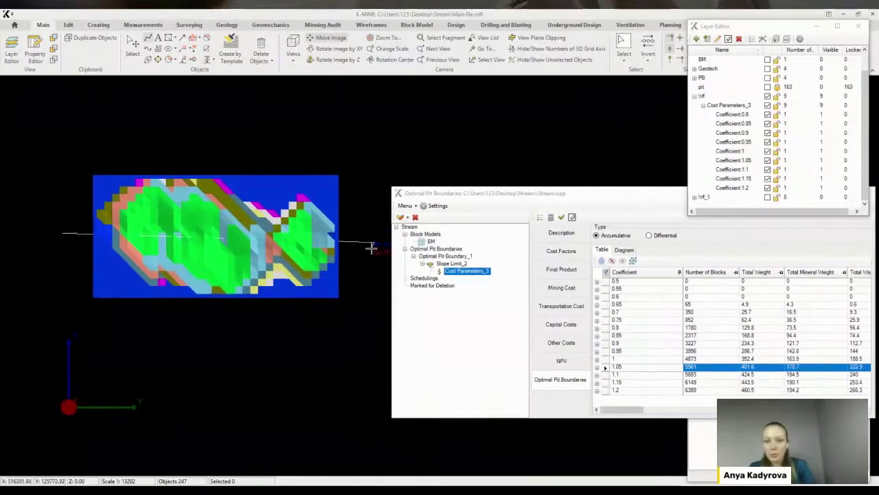
right_click(381, 251)
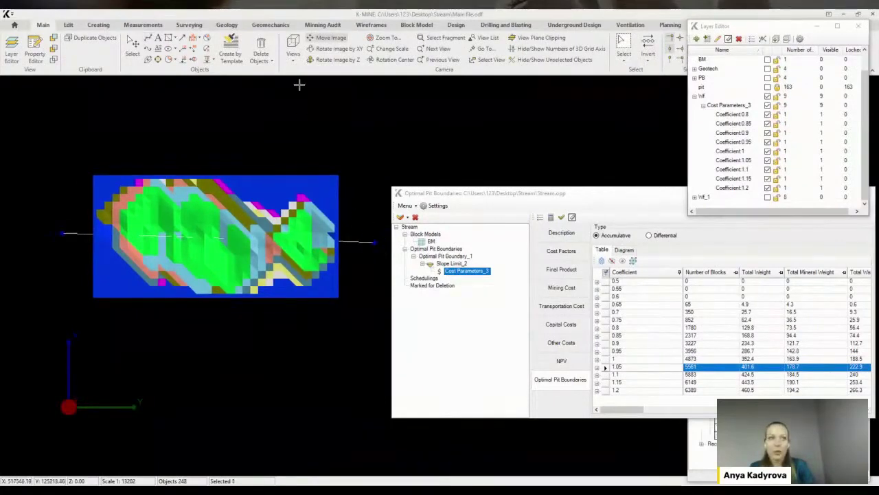
Create a 2D section of the pit shells along the lengthwise line, place it beside the plan view, and inspect the shell profiles
click(452, 26)
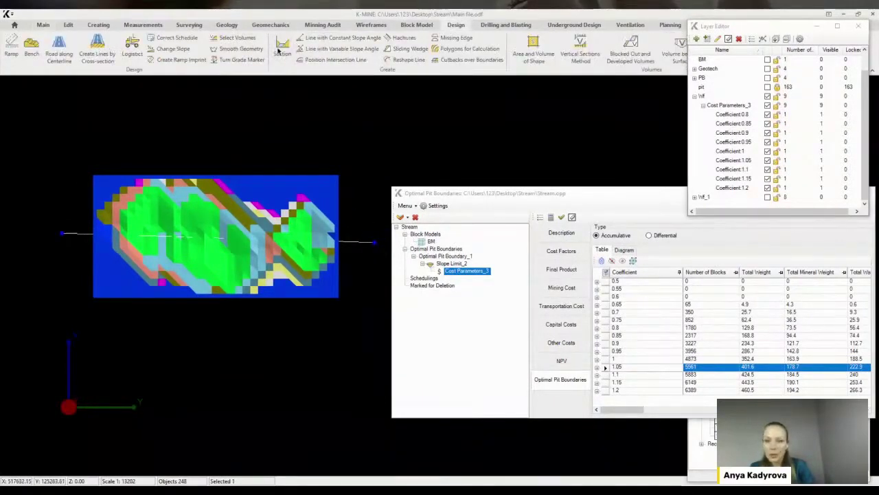
click(286, 46)
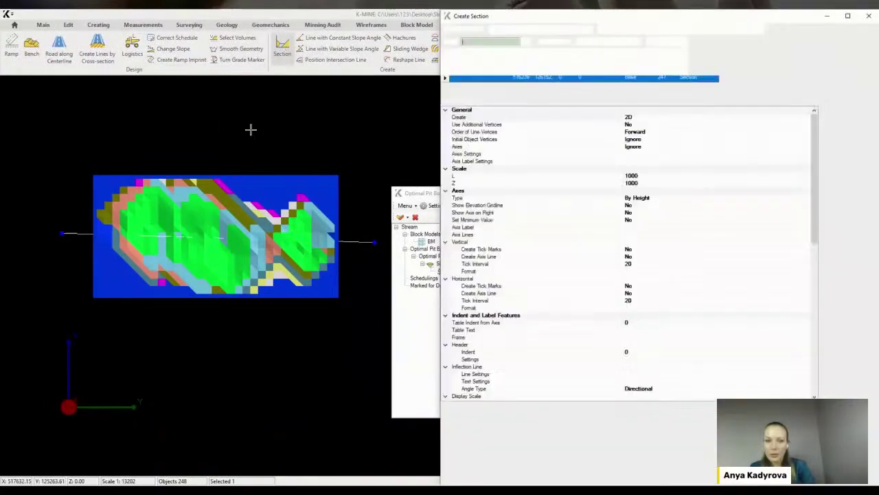
double_click(527, 76)
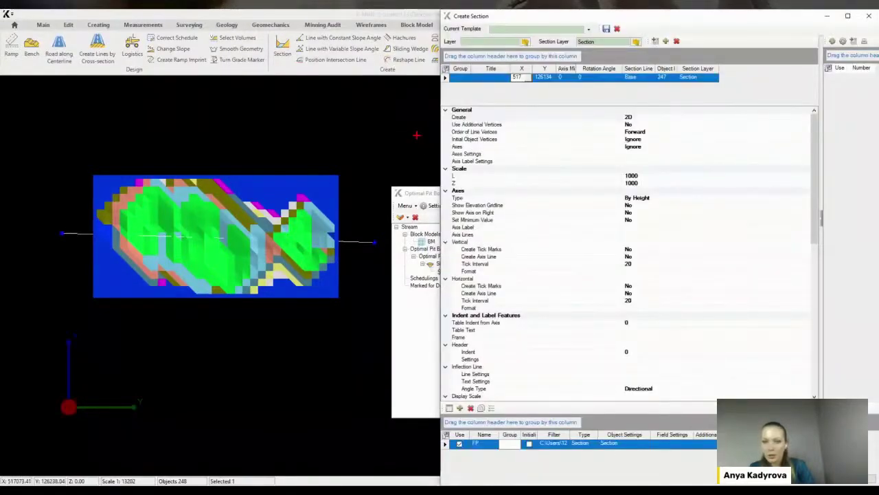
middle_drag(417, 135, 241, 179)
middle_drag(424, 171, 340, 162)
scroll(275, 156, up, 2)
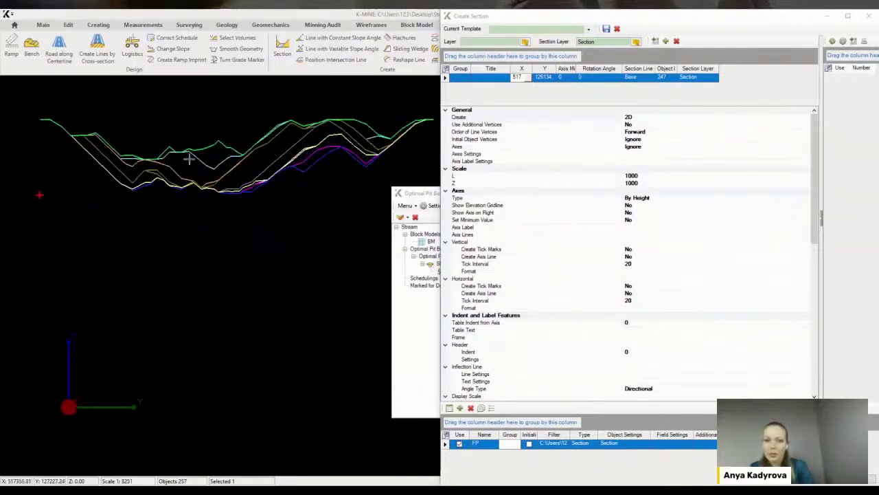
middle_drag(177, 161, 155, 162)
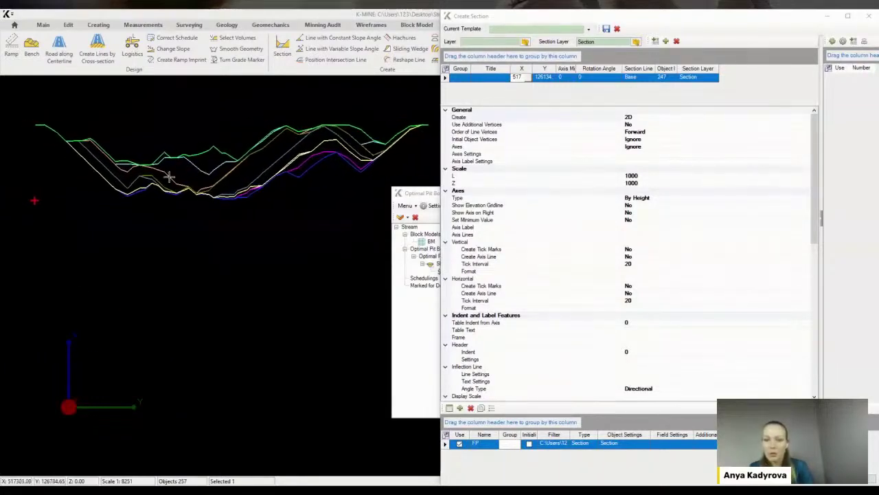
middle_drag(199, 189, 284, 172)
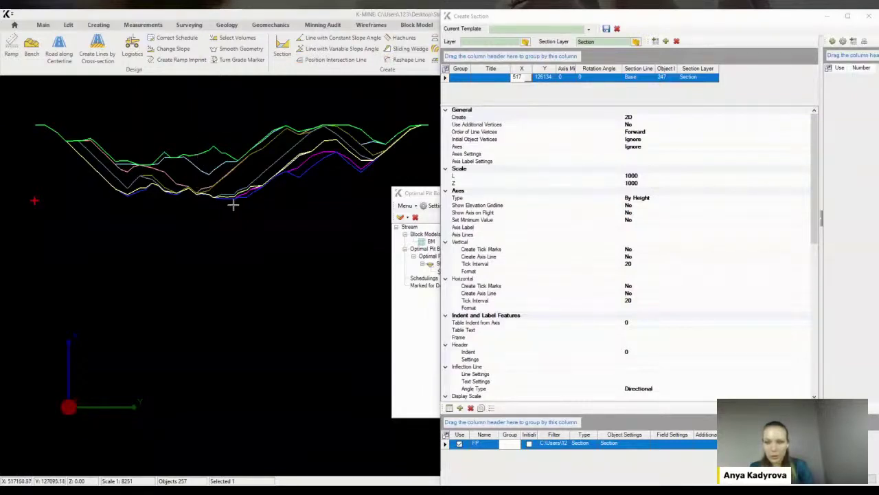
Draw a second section line crosswise through the pit shells, perpendicular to the lengthwise line
scroll(237, 199, down, 3)
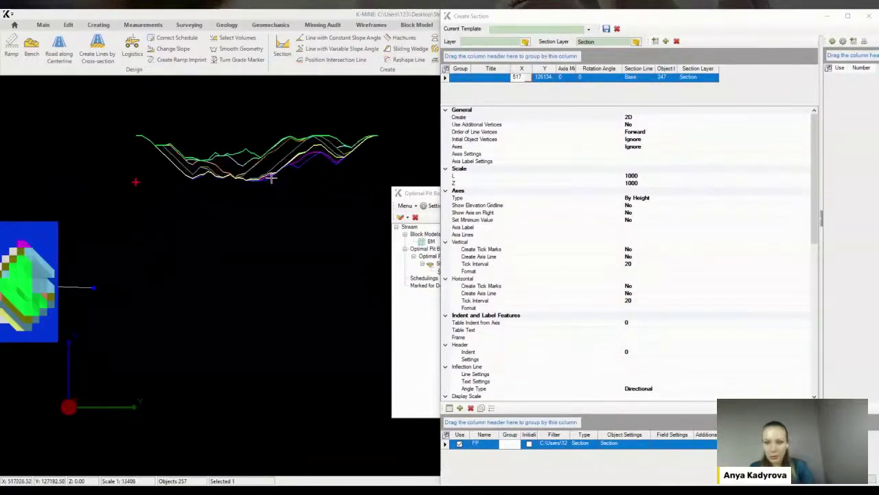
scroll(252, 245, down, 2)
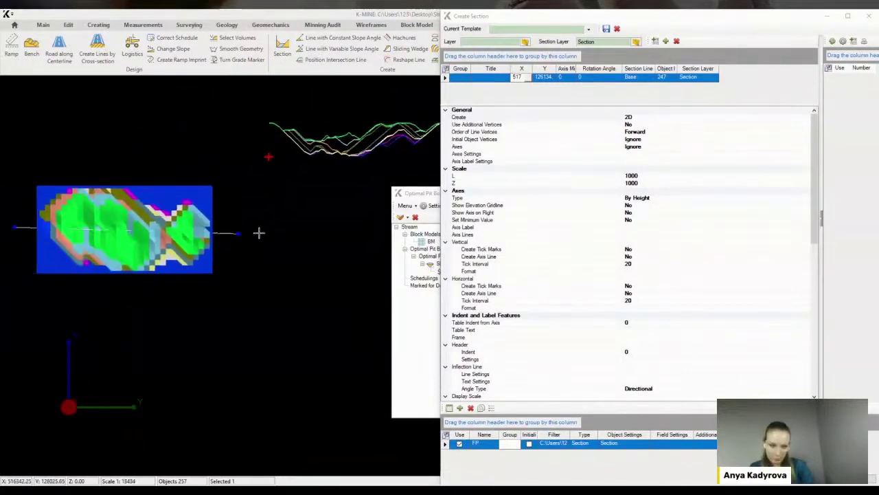
click(44, 25)
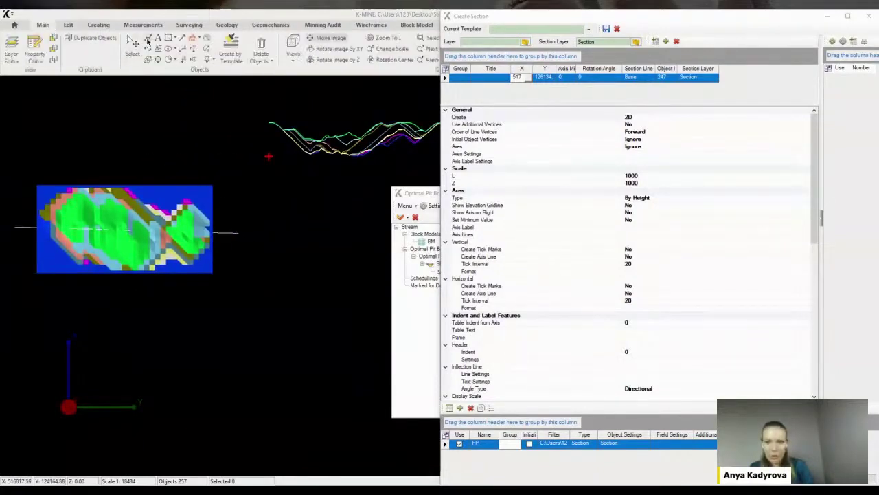
click(129, 290)
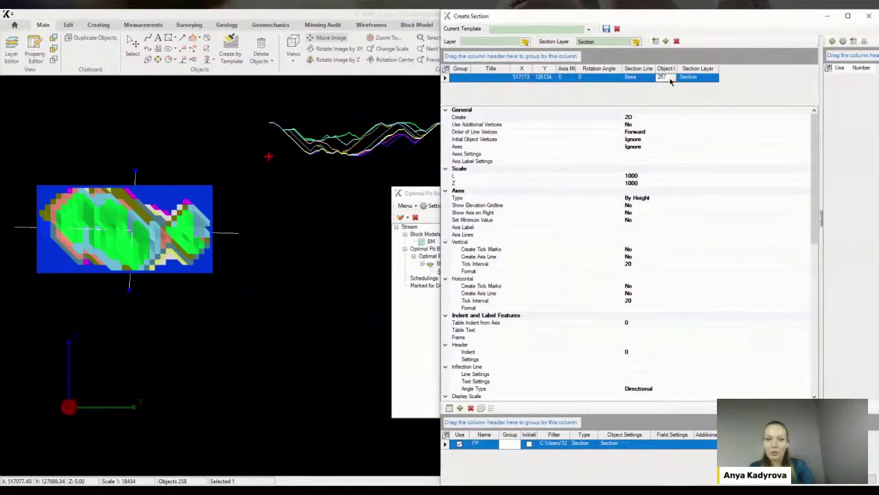
Create a 2D section along the crosswise line, place it below the first section, and inspect the shell profiles
click(508, 79)
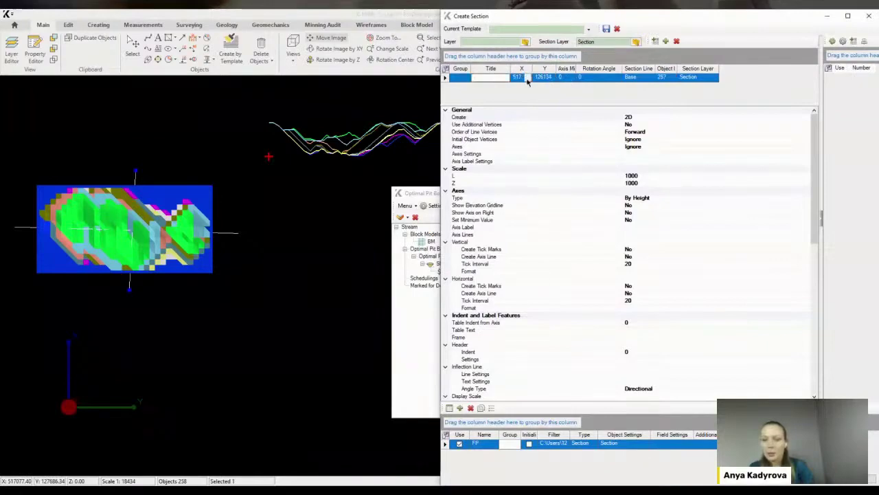
key(Return)
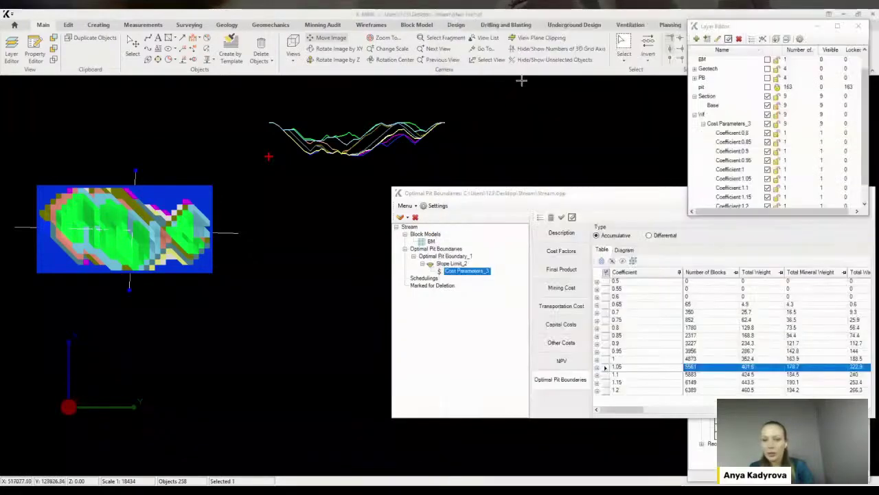
click(277, 246)
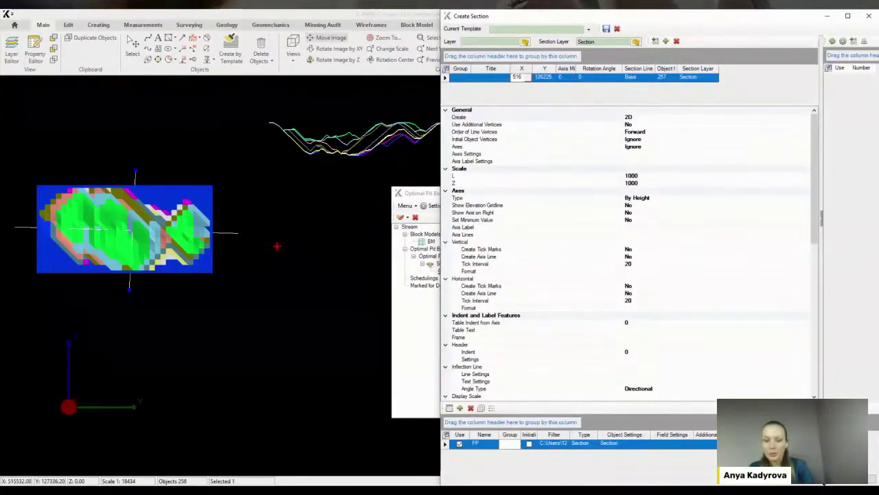
key(Return)
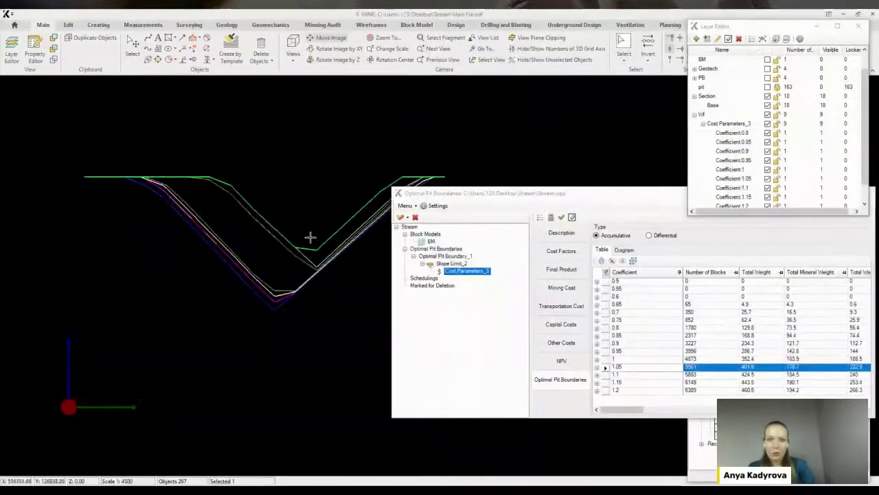
middle_drag(310, 237, 291, 229)
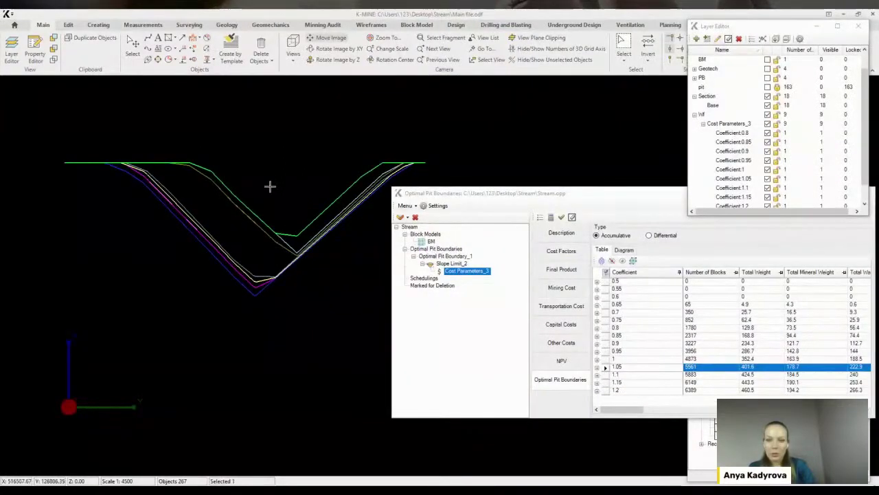
scroll(261, 251, down, 1)
mouse_move(261, 252)
middle_down()
mouse_move(284, 245)
mouse_move(214, 246)
middle_up()
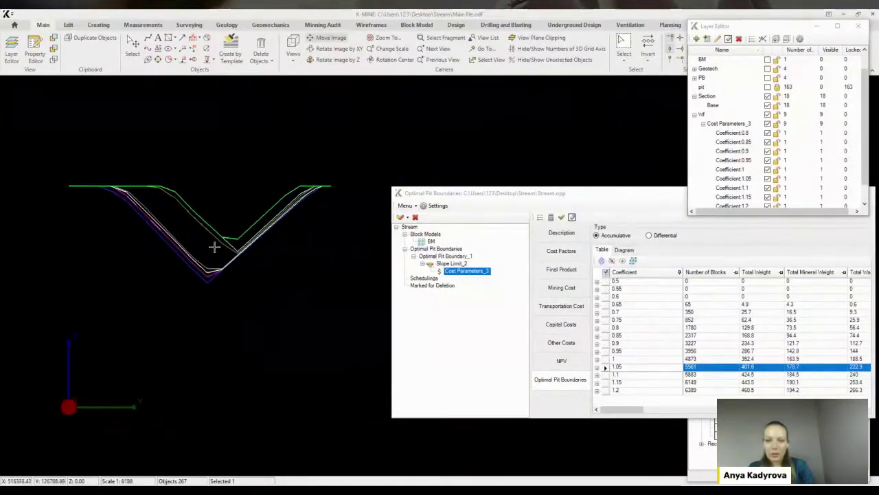
scroll(214, 246, down, 4)
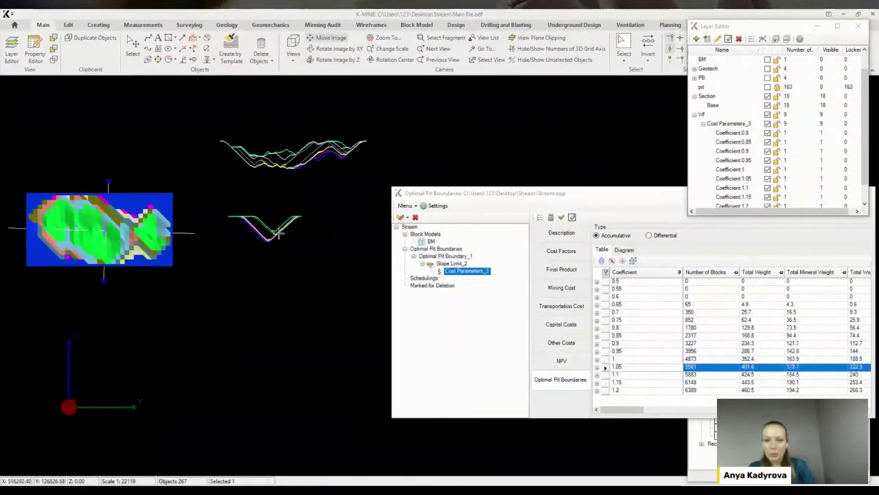
mouse_move(278, 234)
middle_down()
mouse_move(314, 232)
mouse_move(310, 215)
mouse_move(275, 213)
middle_up()
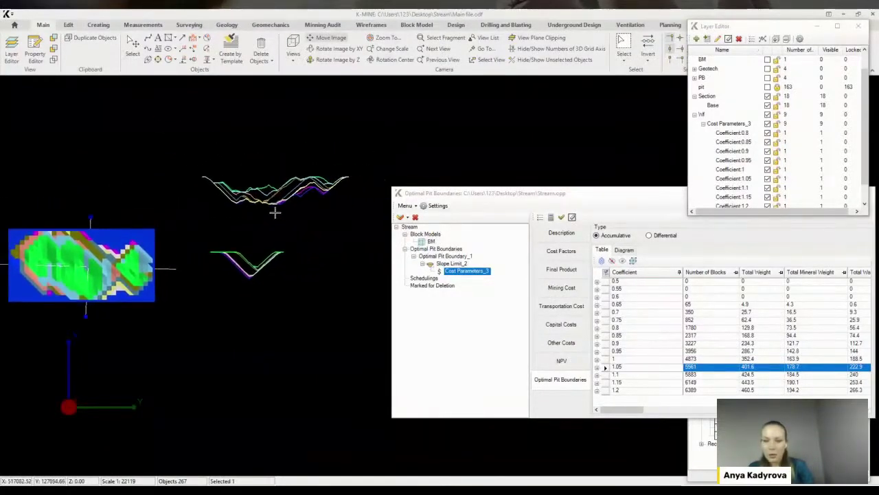
Expand coefficient 0.85 in the pit boundary results through its Concentrate group and product down to the rock types
drag(589, 194, 494, 174)
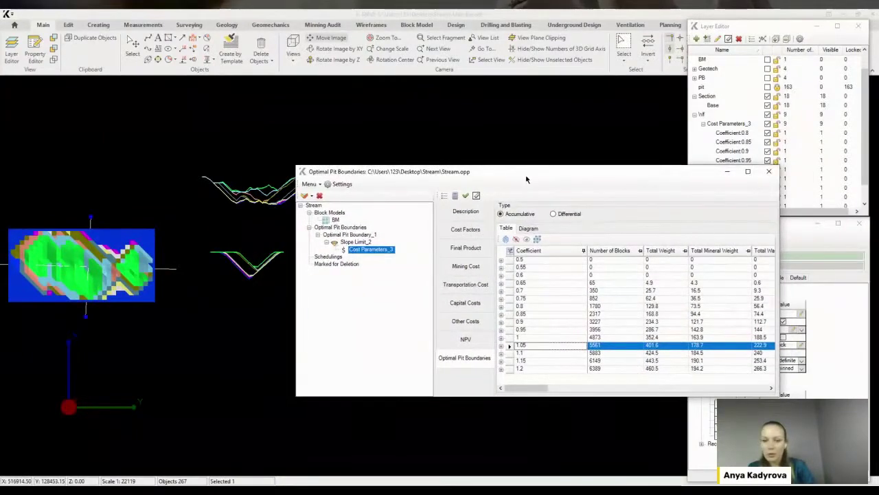
middle_drag(222, 219, 217, 202)
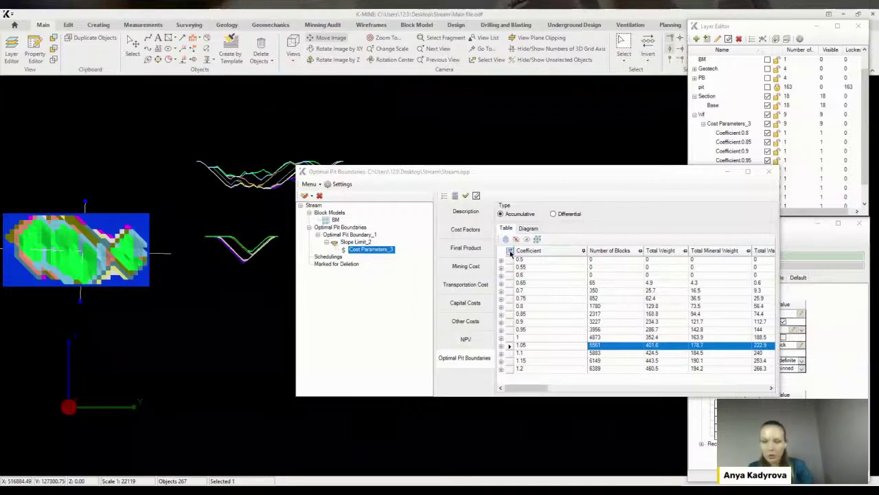
click(501, 313)
scroll(508, 314, down, 1)
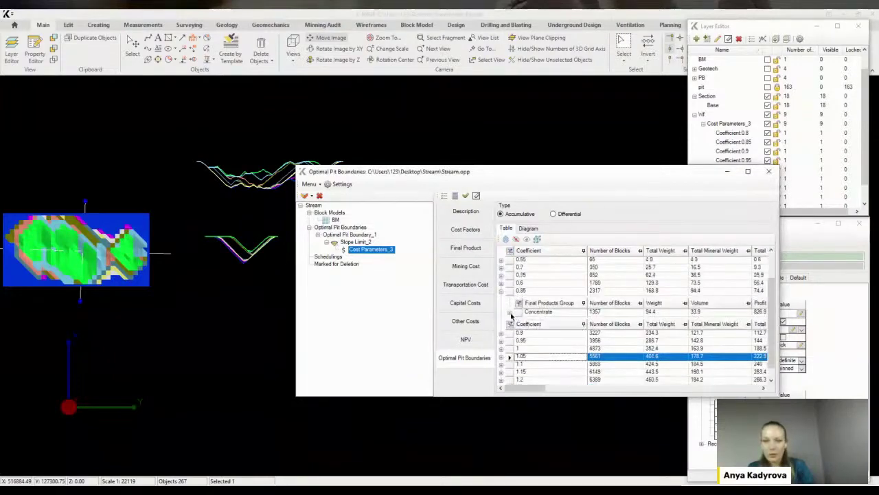
click(510, 311)
click(518, 333)
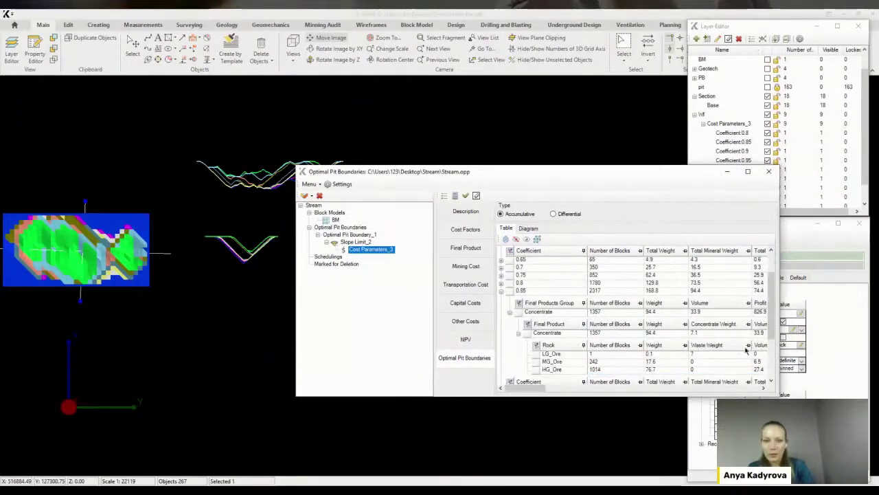
mouse_move(532, 388)
mouse_down()
mouse_move(735, 389)
mouse_move(526, 386)
mouse_up()
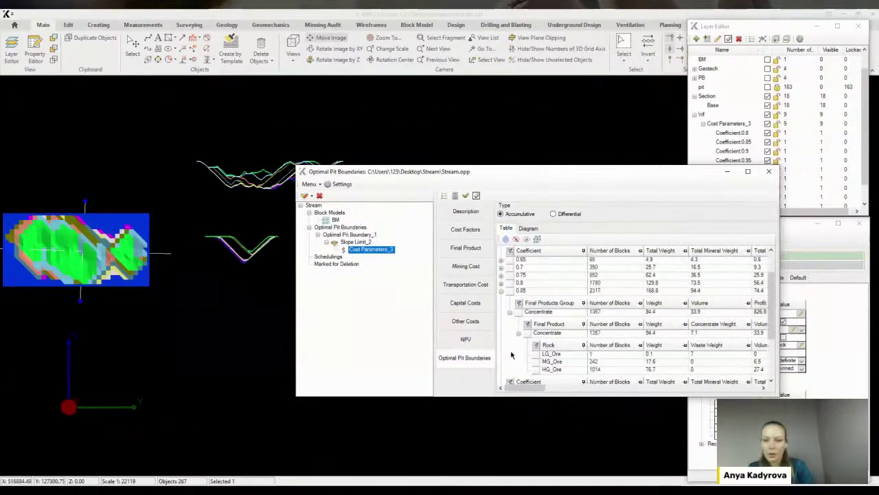
Collapse coefficient 0.85 and change the results table's display style to SingleBand in its table settings
click(502, 291)
click(509, 251)
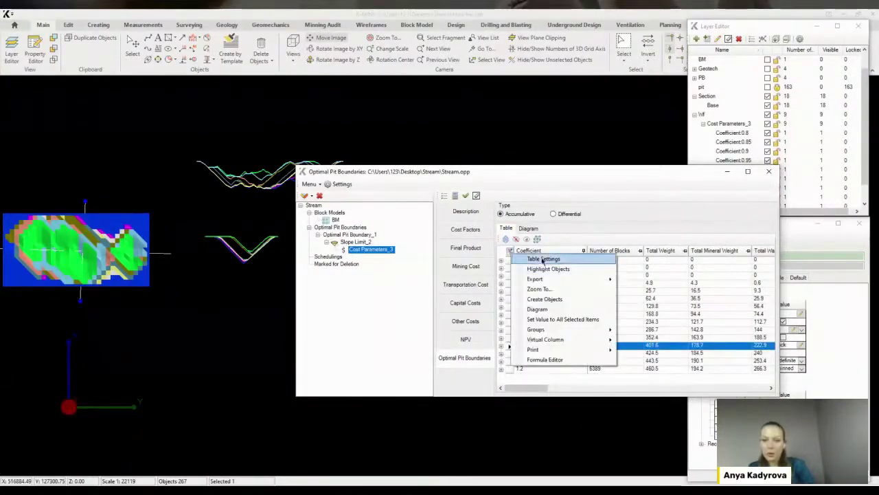
click(530, 261)
click(801, 237)
click(688, 246)
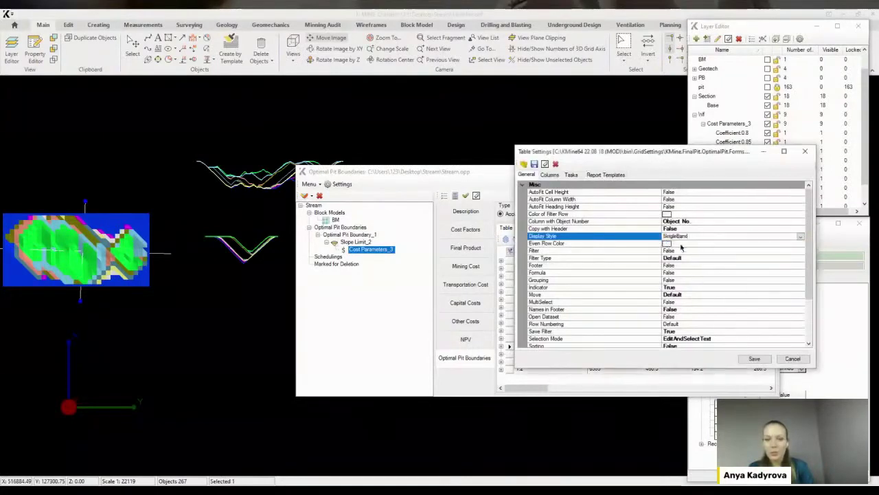
click(754, 359)
click(570, 269)
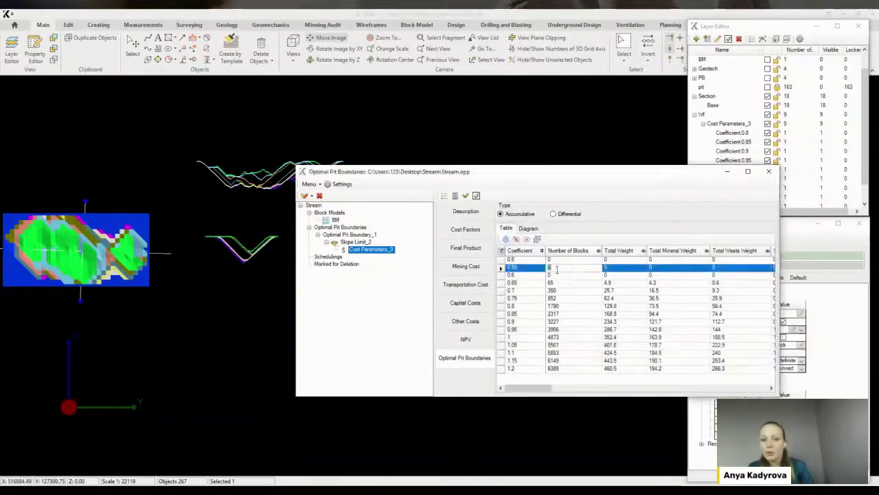
Export the optimal pit boundary results table to an Excel file named export in the Stream folder and open it
click(502, 251)
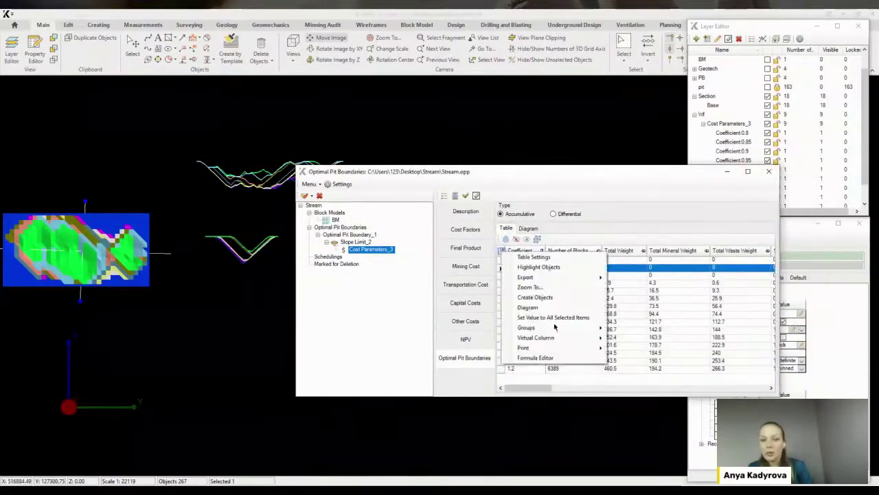
mouse_move(554, 278)
click(632, 301)
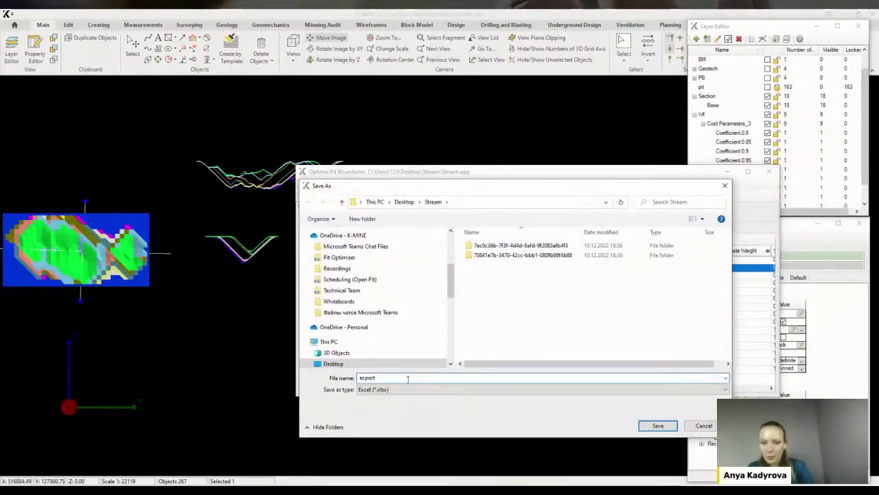
key(Return)
click(443, 285)
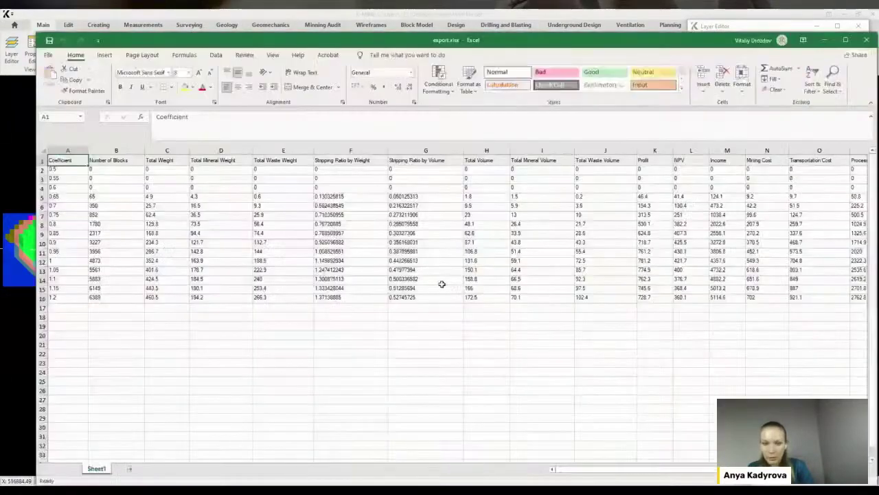
Insert a new column before Capital Costs in the exported sheet and title it Profit Margin
click(326, 271)
drag(588, 472, 665, 473)
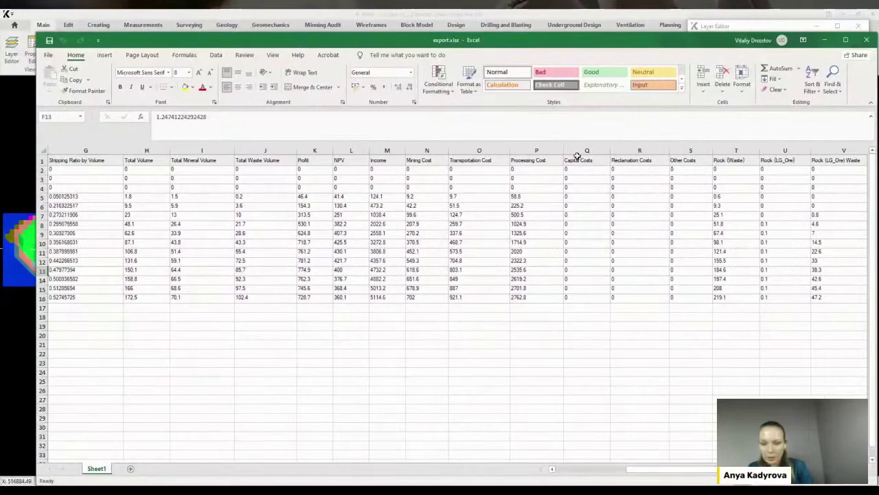
click(582, 150)
right_click(582, 152)
click(606, 227)
click(589, 160)
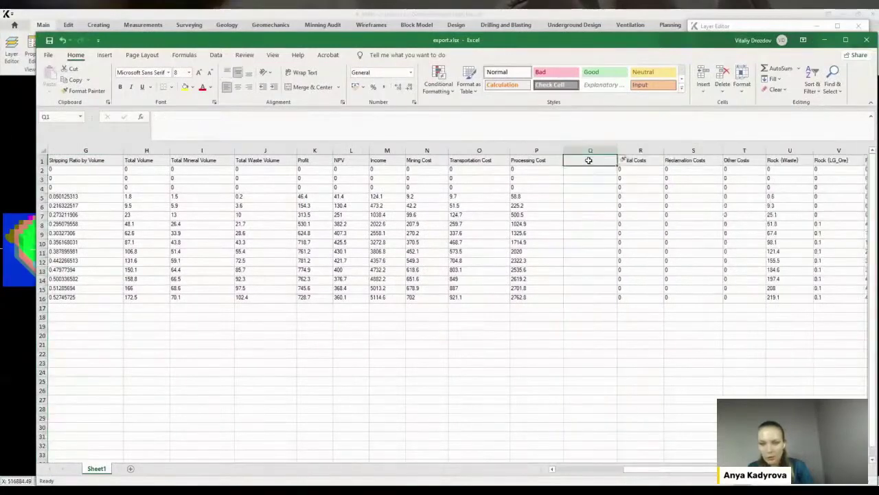
text(Profit Margin)
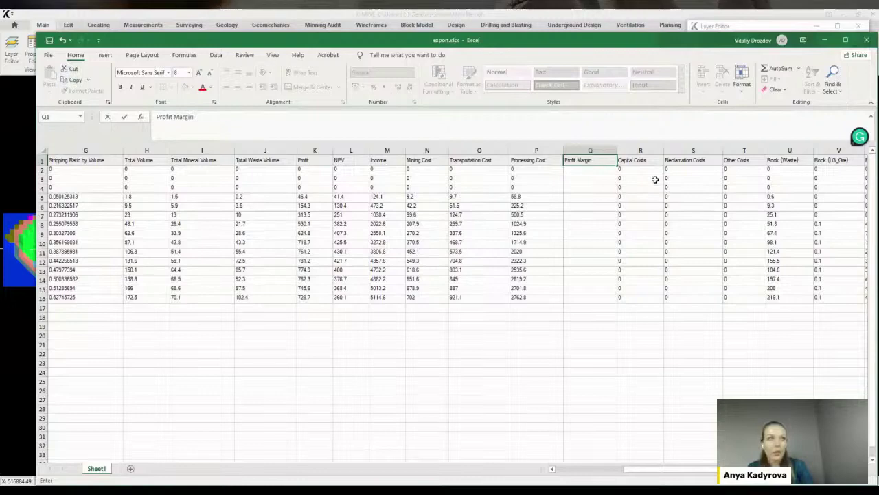
Enter the formula =K2/(N2+O2+P2) in cell Q2 and fill it down to row 16
click(586, 173)
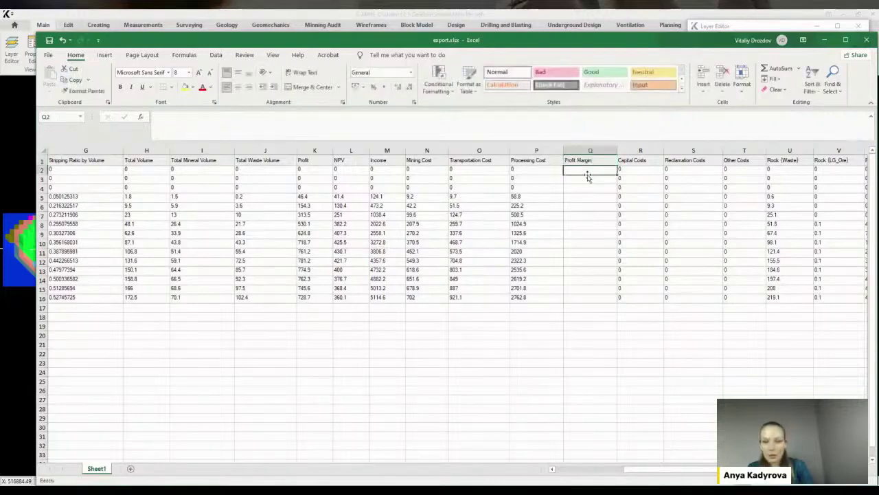
text(=)
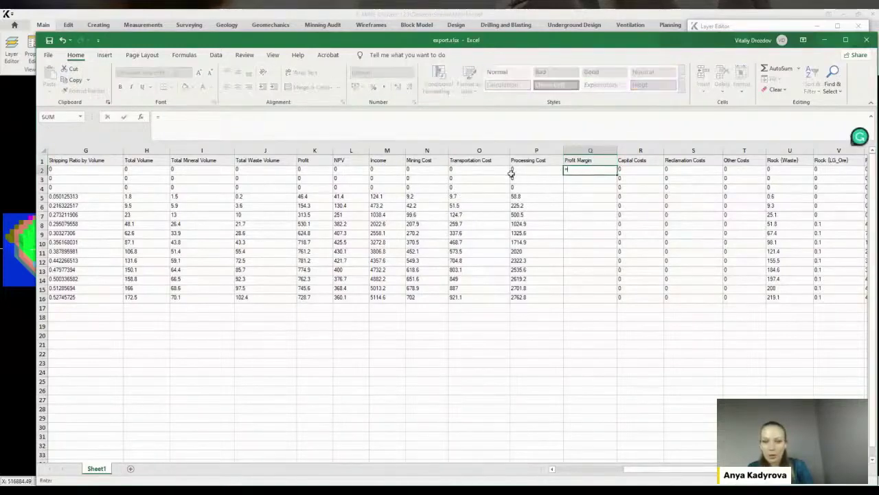
click(317, 169)
text(/)
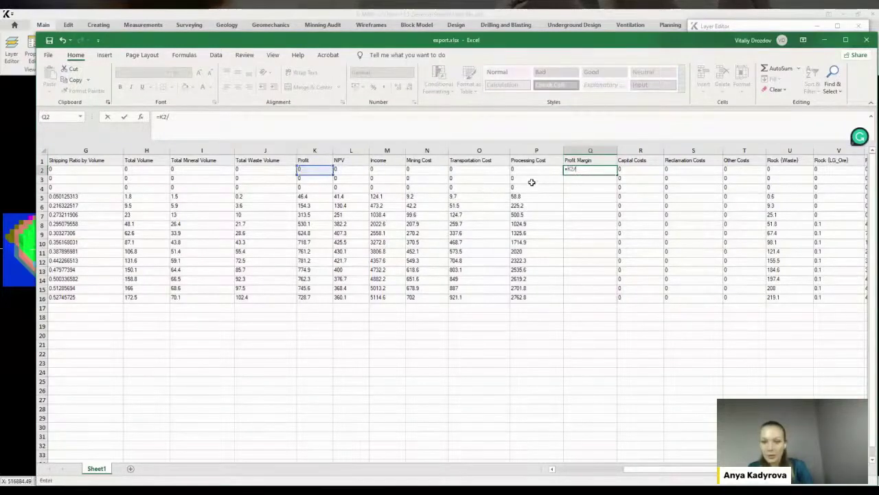
text(()
click(423, 171)
text(+)
click(484, 171)
text(+)
click(522, 172)
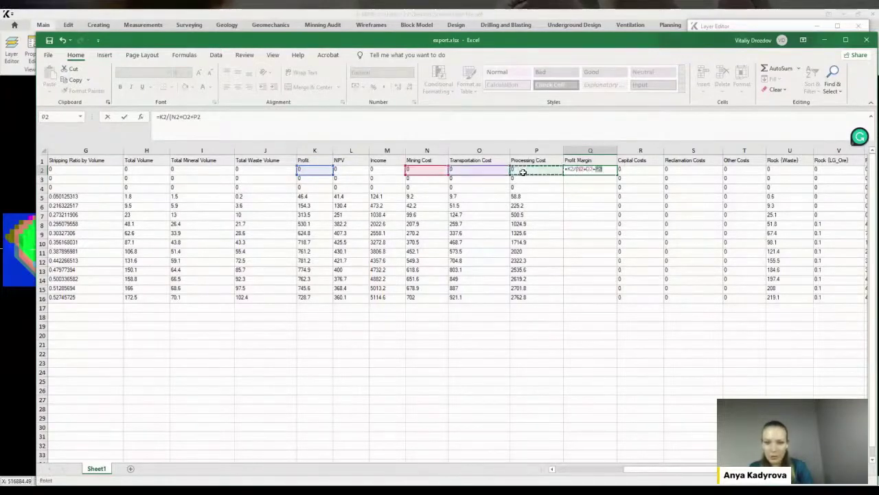
text())
key(Return)
click(590, 170)
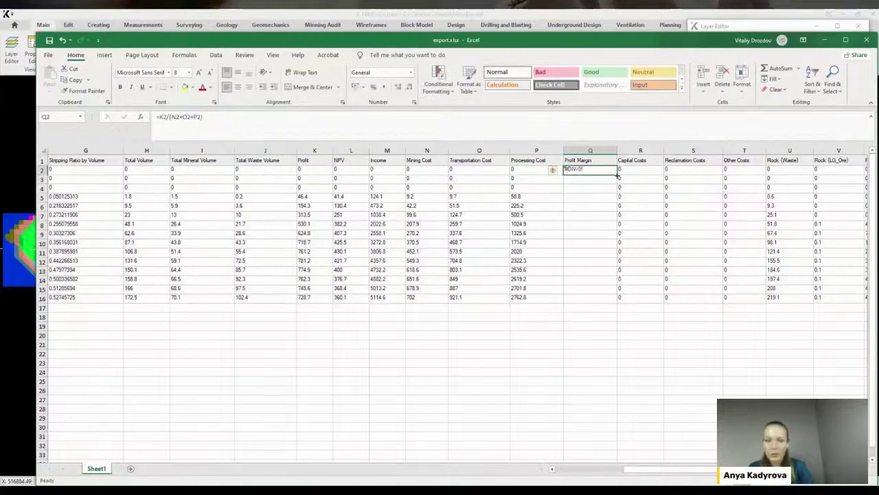
drag(617, 174, 618, 298)
Hide rows 2 to 4, which hold coefficients 0.5, 0.55 and 0.6
drag(680, 469, 604, 469)
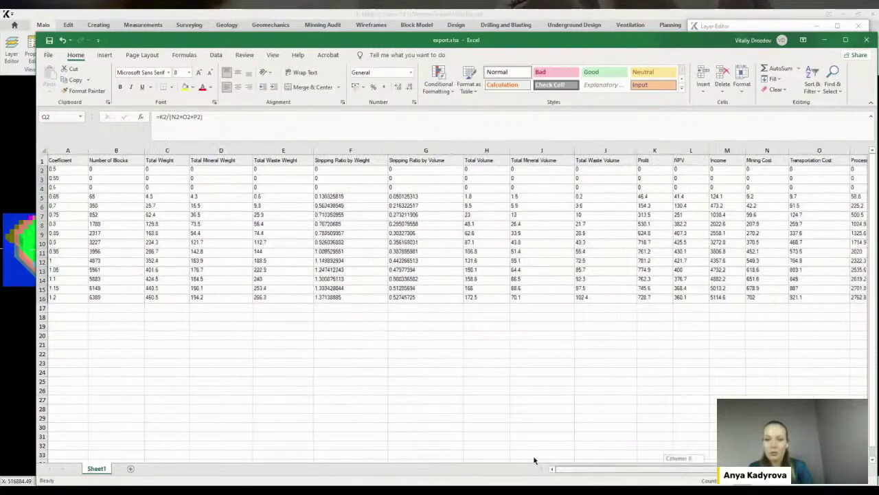
drag(42, 169, 43, 188)
right_click(45, 181)
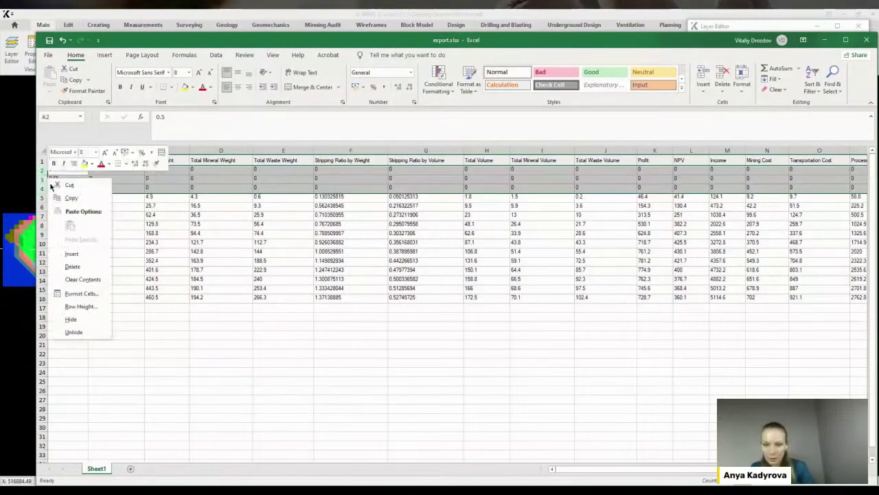
click(71, 319)
Format the Profit Margin values in Q5 to Q16 as percentages and shade them grey
drag(606, 473, 643, 474)
click(502, 168)
drag(504, 178, 508, 270)
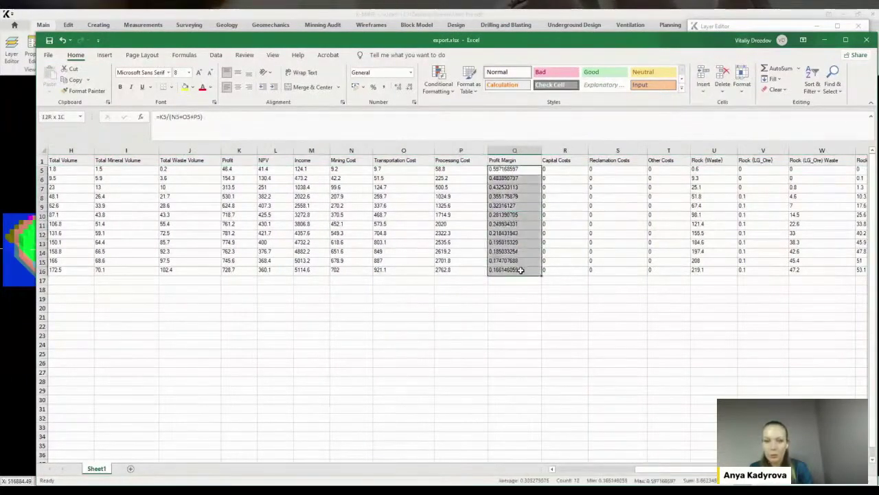
click(373, 88)
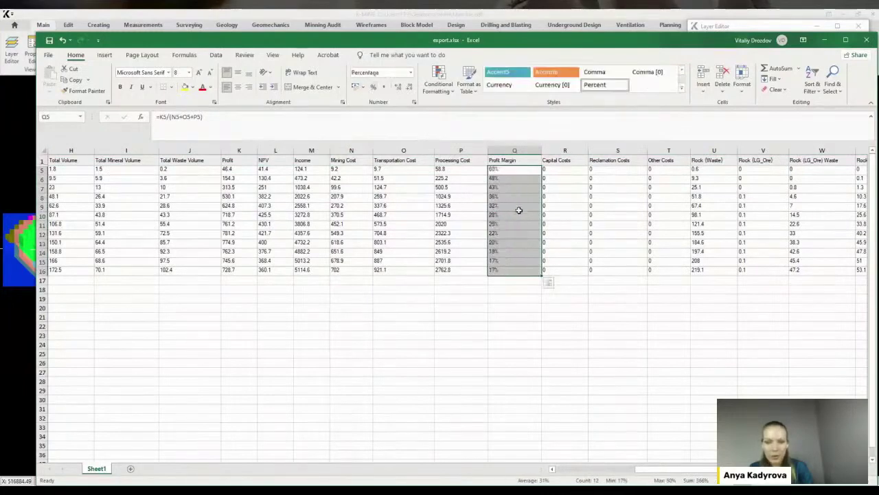
click(193, 88)
click(184, 121)
click(441, 315)
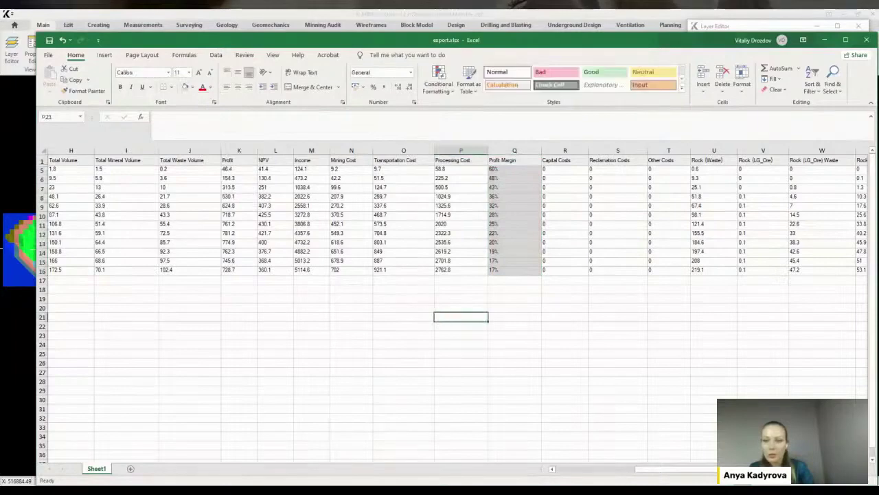
Shade rows 13 and 14, for coefficients 1.05 and 1.1, with the same grey fill
scroll(575, 392, left, 3)
click(569, 243)
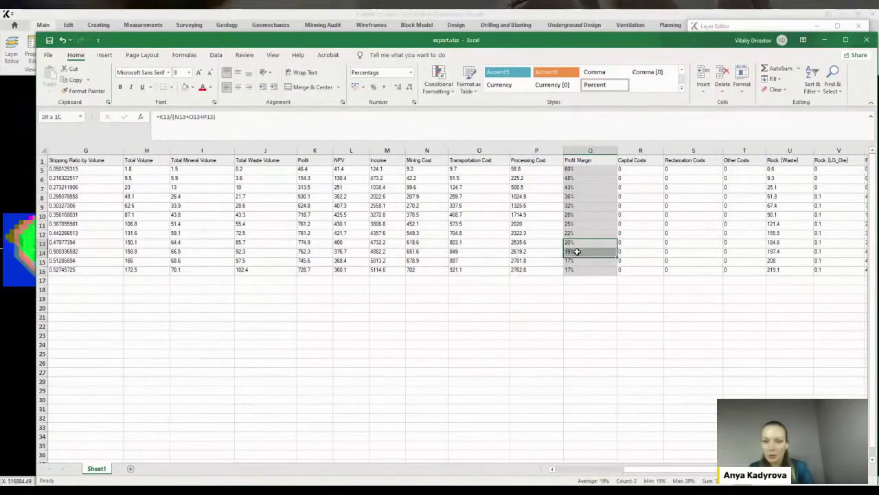
drag(42, 244, 42, 252)
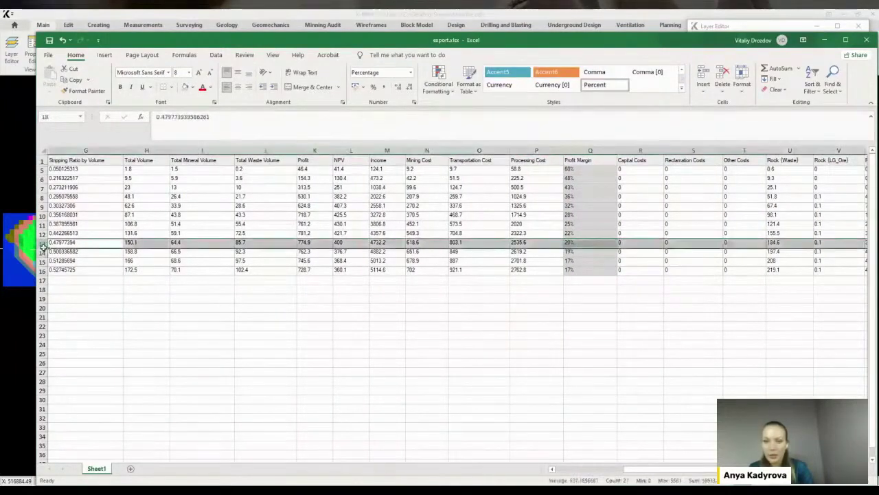
click(184, 87)
click(479, 399)
scroll(679, 415, left, 5)
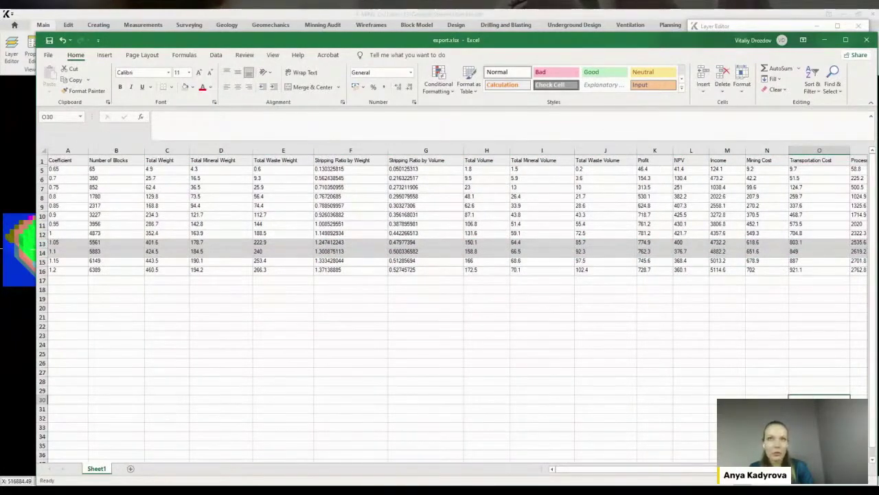
Examine the RoM chart and the two Financial charts alongside the coefficient table
mouse_move(604, 469)
mouse_down()
mouse_move(659, 468)
mouse_move(597, 467)
mouse_up()
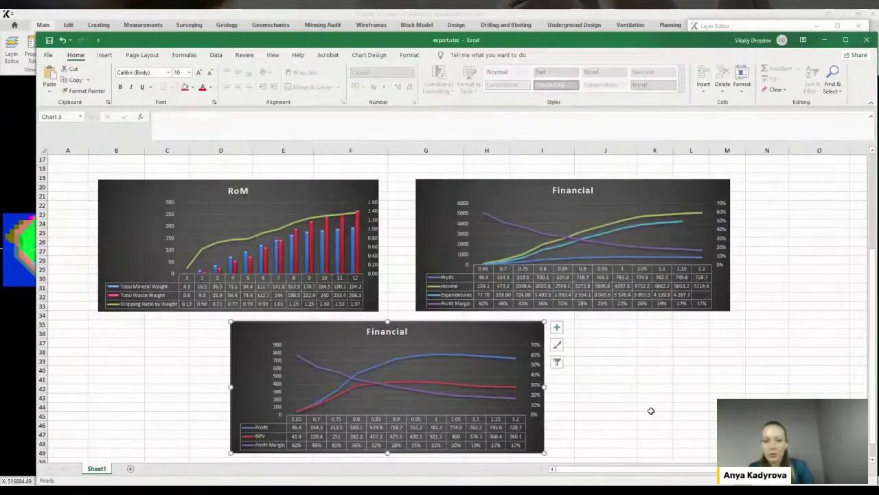
scroll(508, 362, up, 5)
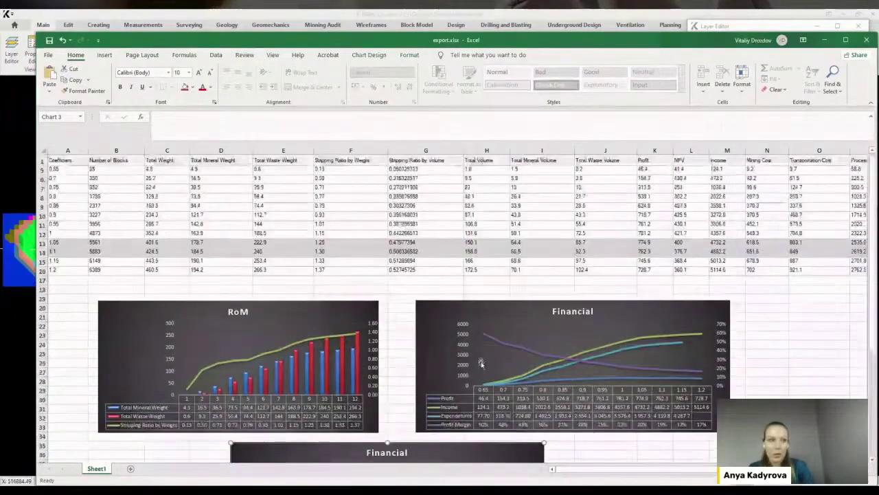
mouse_move(607, 472)
mouse_down()
mouse_move(707, 472)
mouse_move(607, 473)
mouse_up()
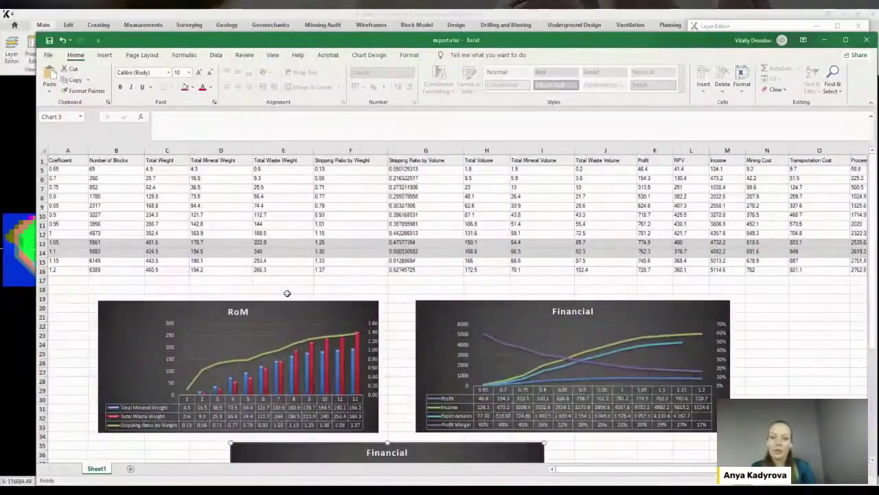
scroll(288, 295, down, 5)
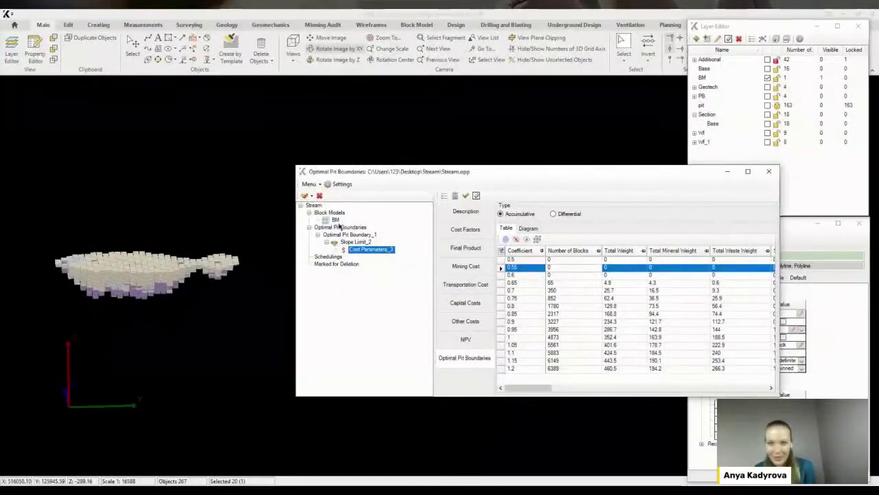
Switch back to K-MINE, add a pushbacks item under Cost Parameters_3 and open its general settings
click(305, 196)
click(382, 257)
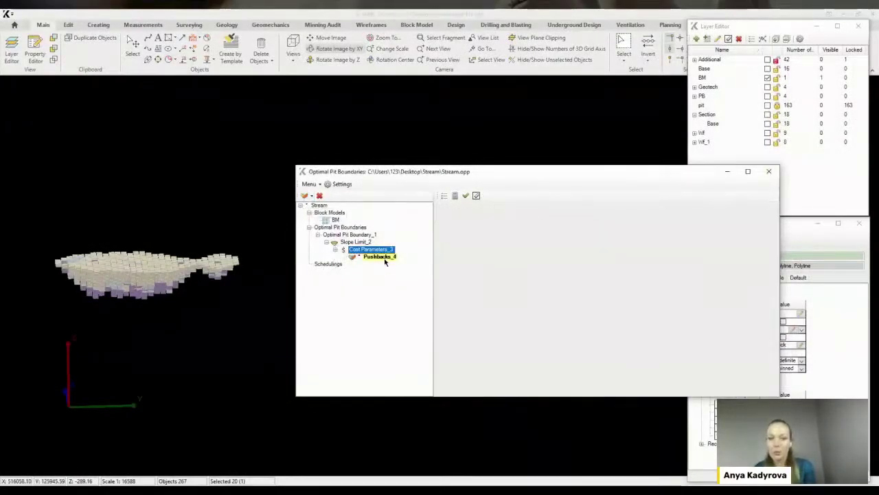
click(466, 231)
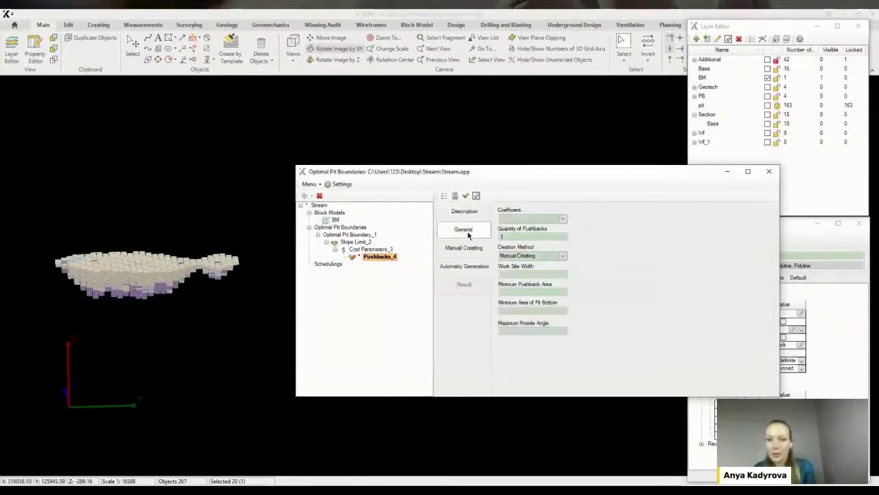
Set the pushbacks' coefficient to 1.05, their quantity to 3 and the creation method to Automatic Generation
click(522, 219)
click(522, 218)
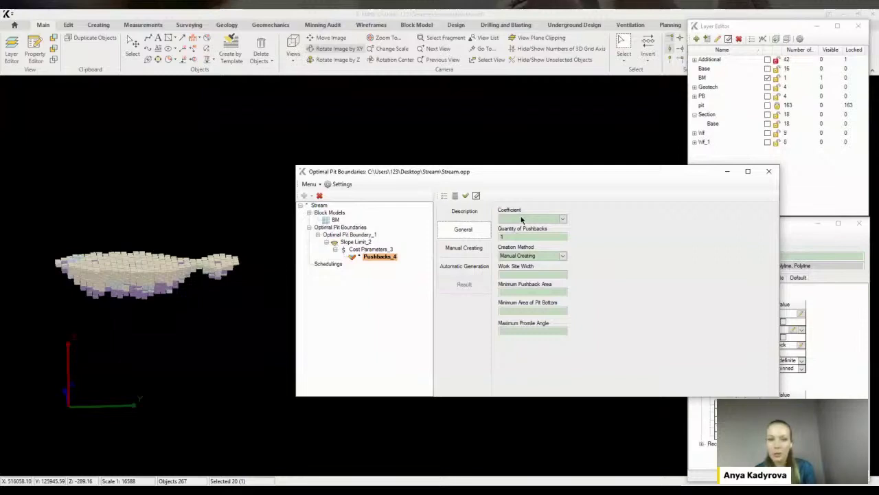
click(522, 219)
click(509, 262)
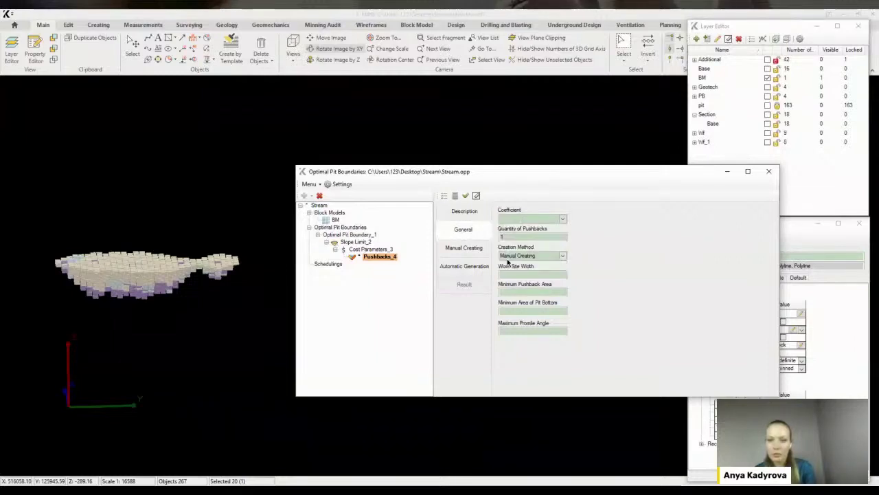
click(497, 235)
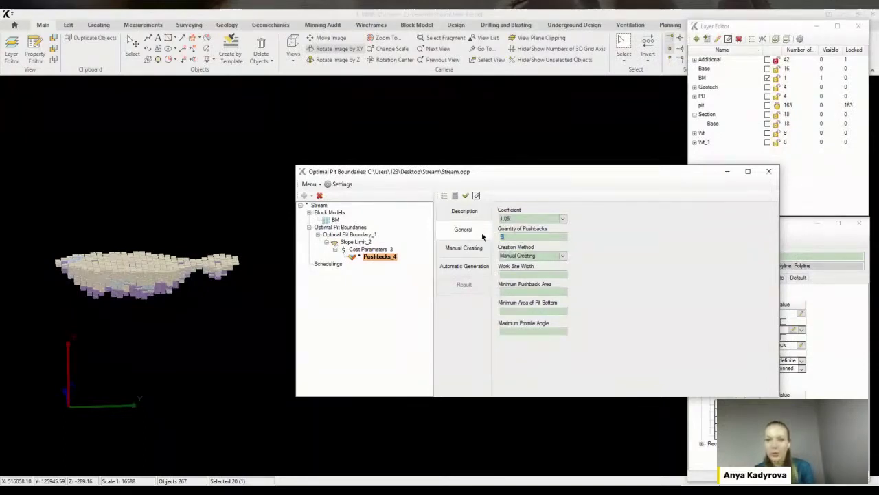
Set the pushbacks' work site width to 60 and the minimum pushback area to 20000
click(512, 270)
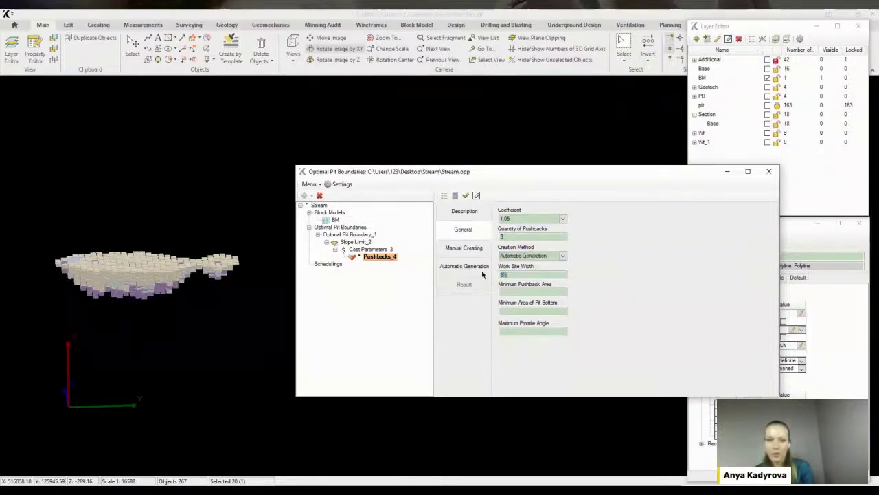
click(521, 291)
text(0)
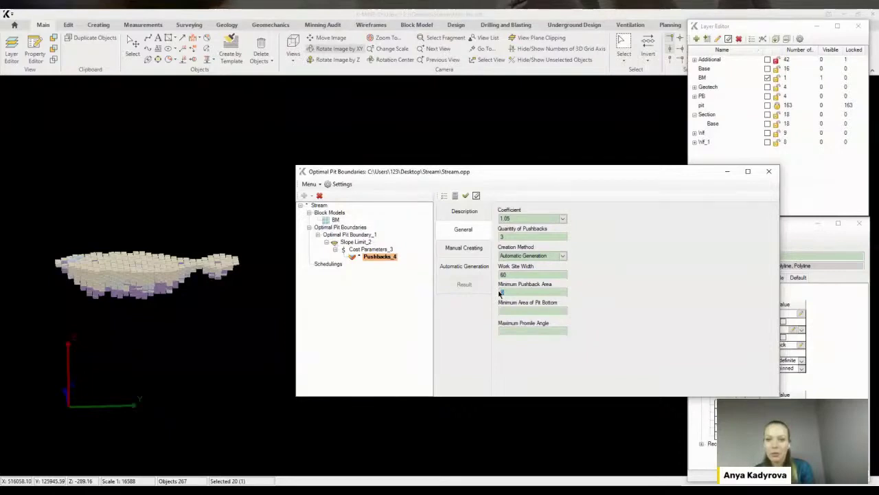
text(00)
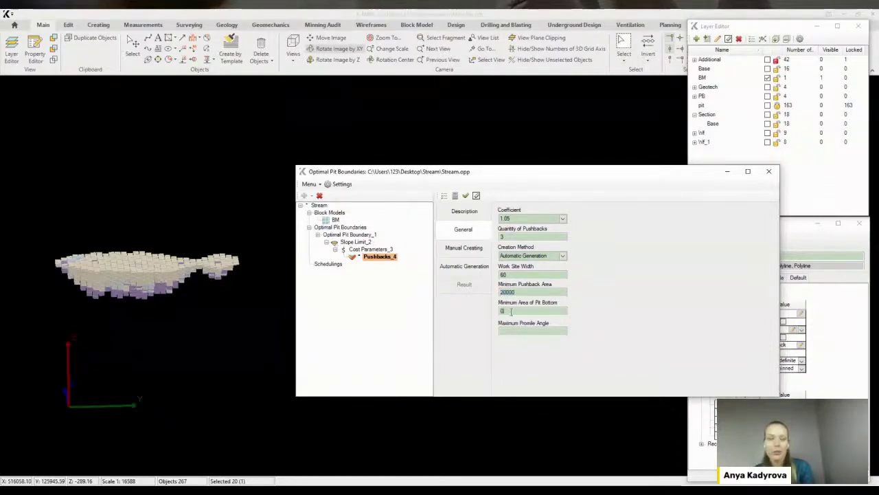
Set the pushbacks' minimum area of pit bottom to 5000 and the maximum promile angle to 120
click(500, 311)
text(0)
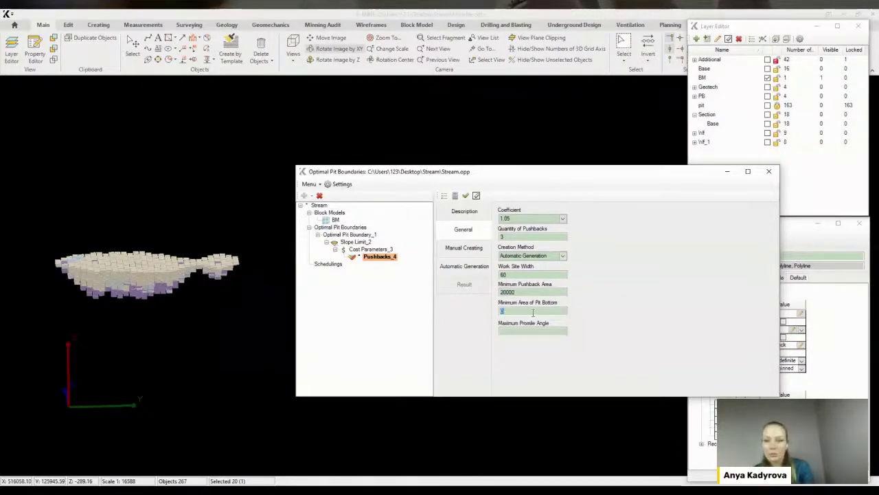
text(5000)
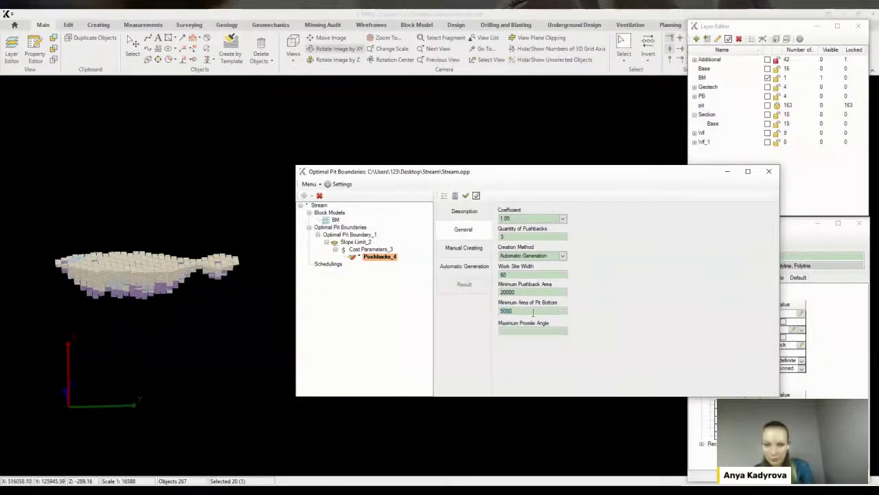
click(520, 331)
text(120)
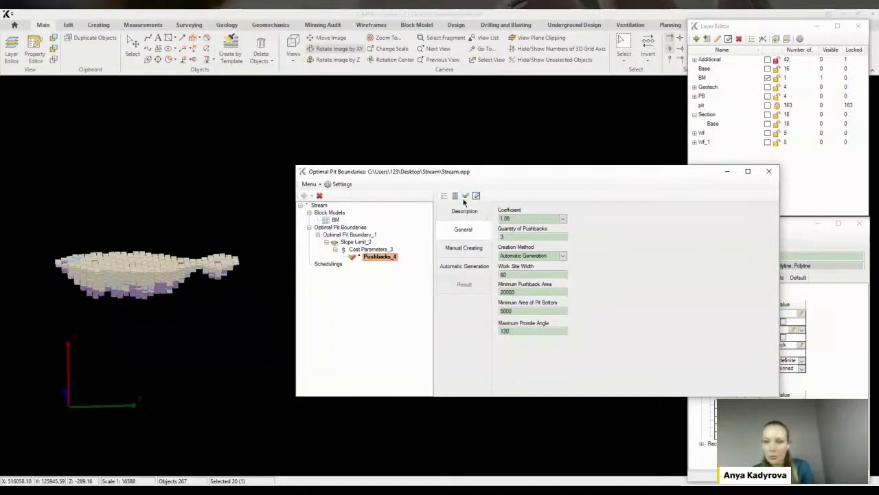
In the automatic generation targets, enable Concentrate: Mineral(Final Product) for pushbacks 1, 2 and 3
click(464, 248)
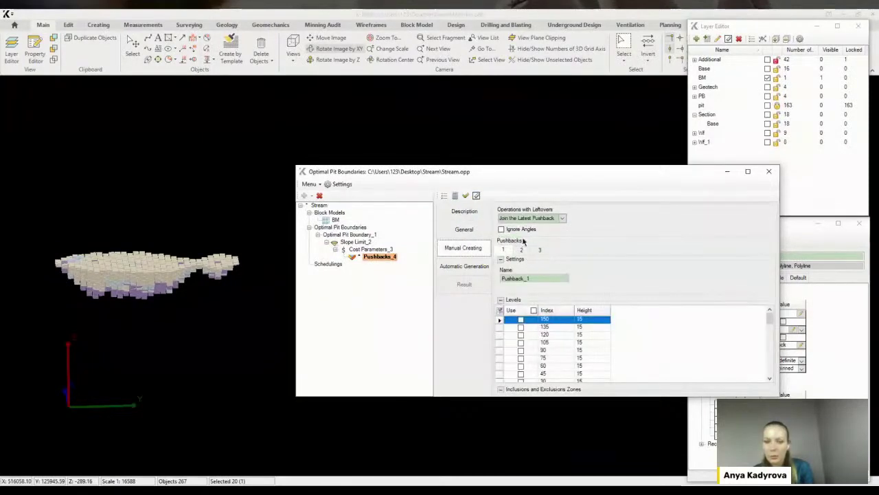
click(463, 266)
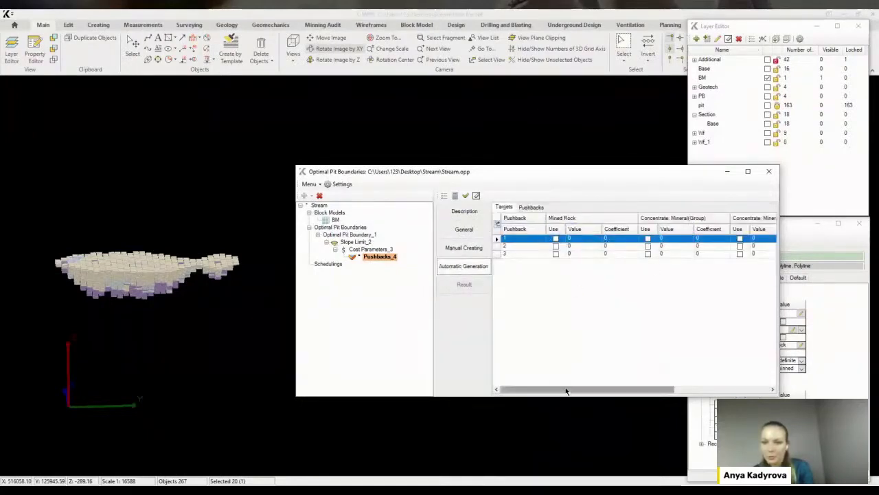
drag(567, 389, 662, 389)
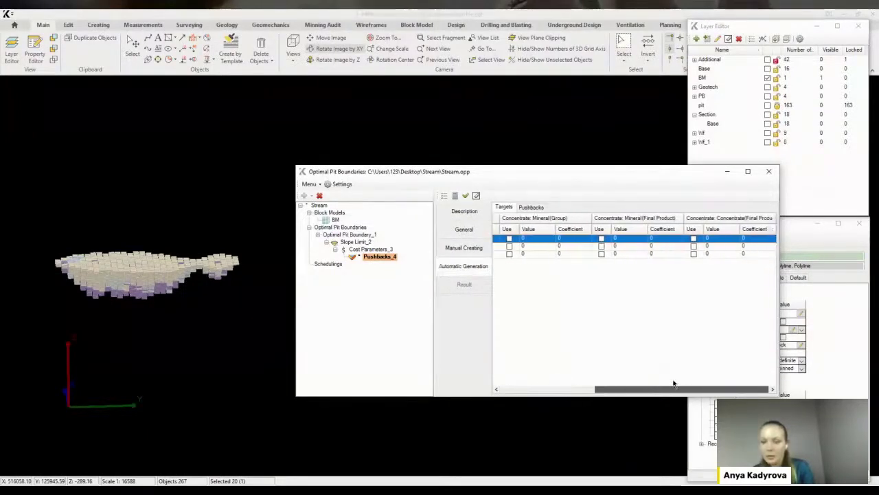
click(601, 237)
click(601, 246)
click(601, 255)
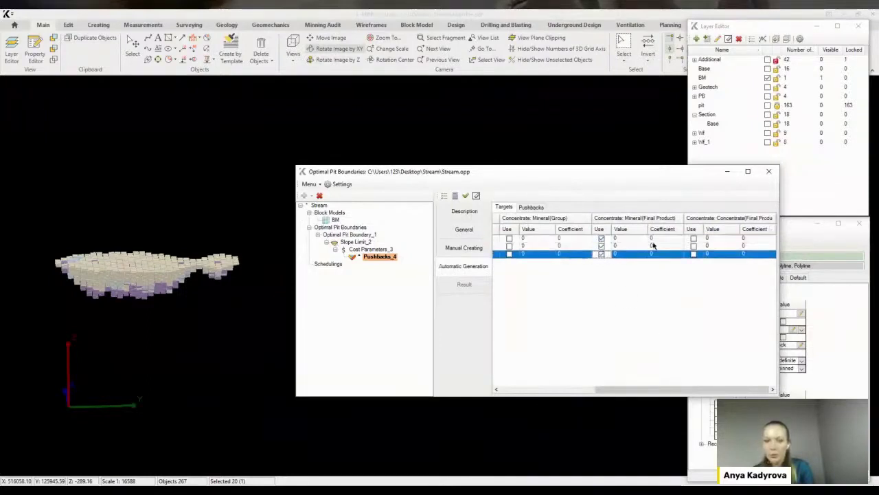
Set the Concentrate: Mineral(Final Product) coefficient to 1 for all three pushbacks
click(651, 238)
text(1)
click(649, 246)
text(1)
key(Down)
Enter 60000000 as the Concentrate: Mineral(Final Product) target value for pushback 1
click(645, 240)
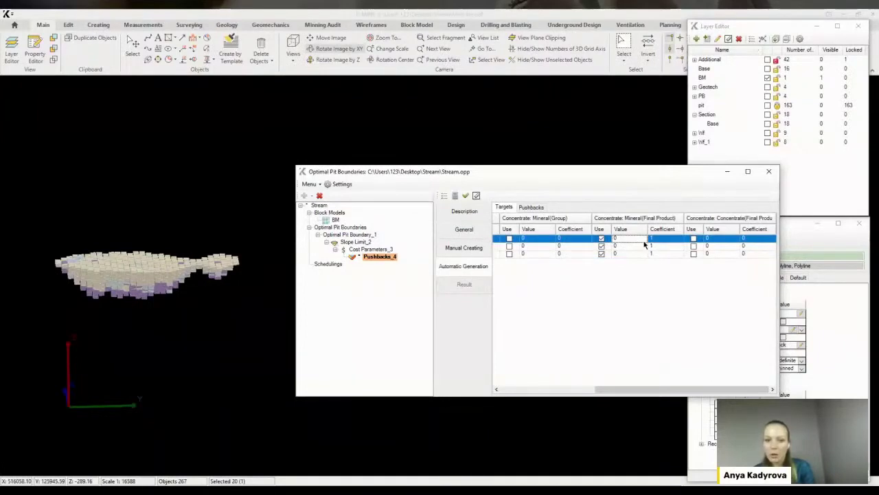
text(6000)
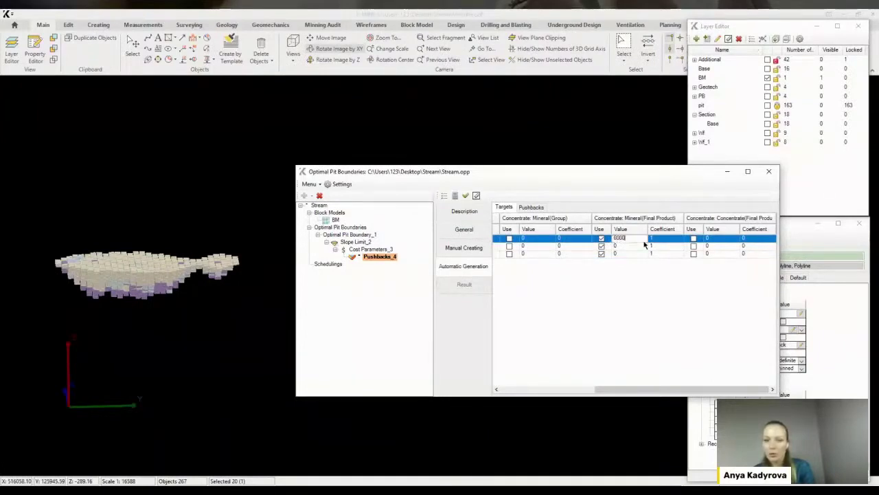
text(0000)
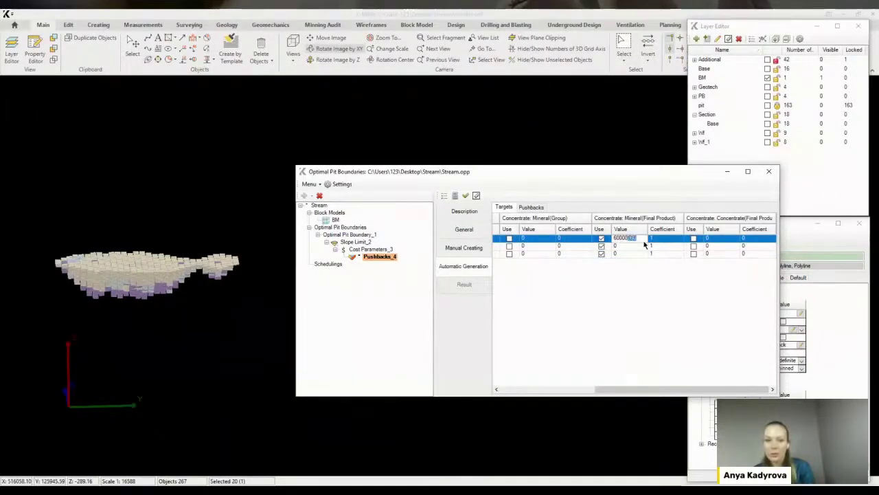